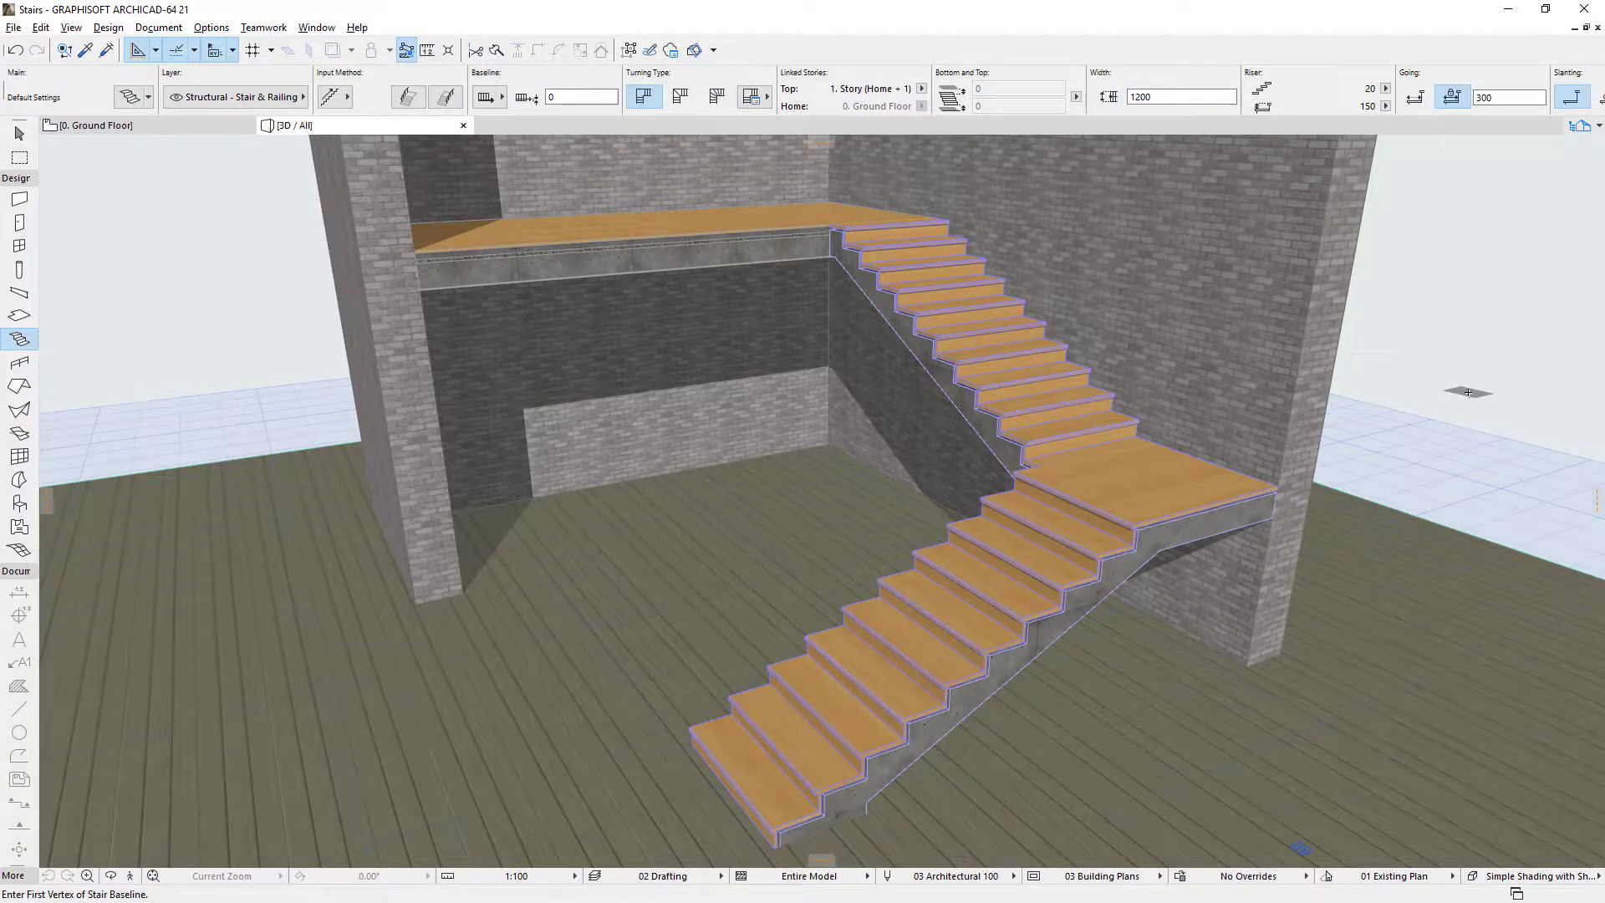
# Delete the old stair and redraw it from the floor, turning at the landing, up to the slab edge.
pyautogui.press('Delete')
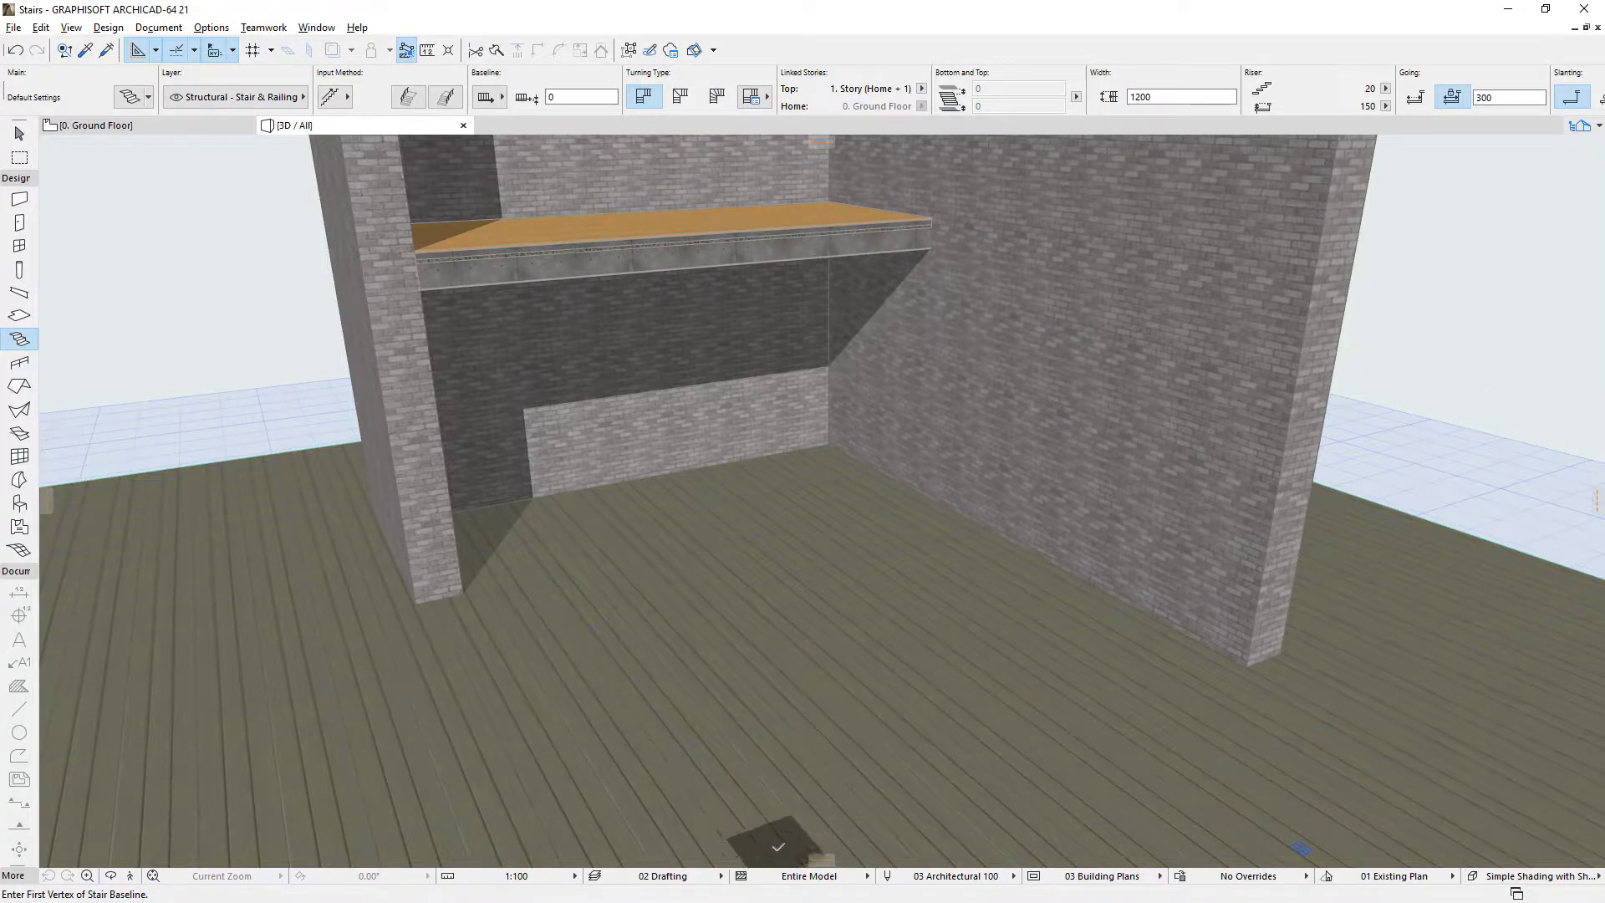
pyautogui.click(772, 846)
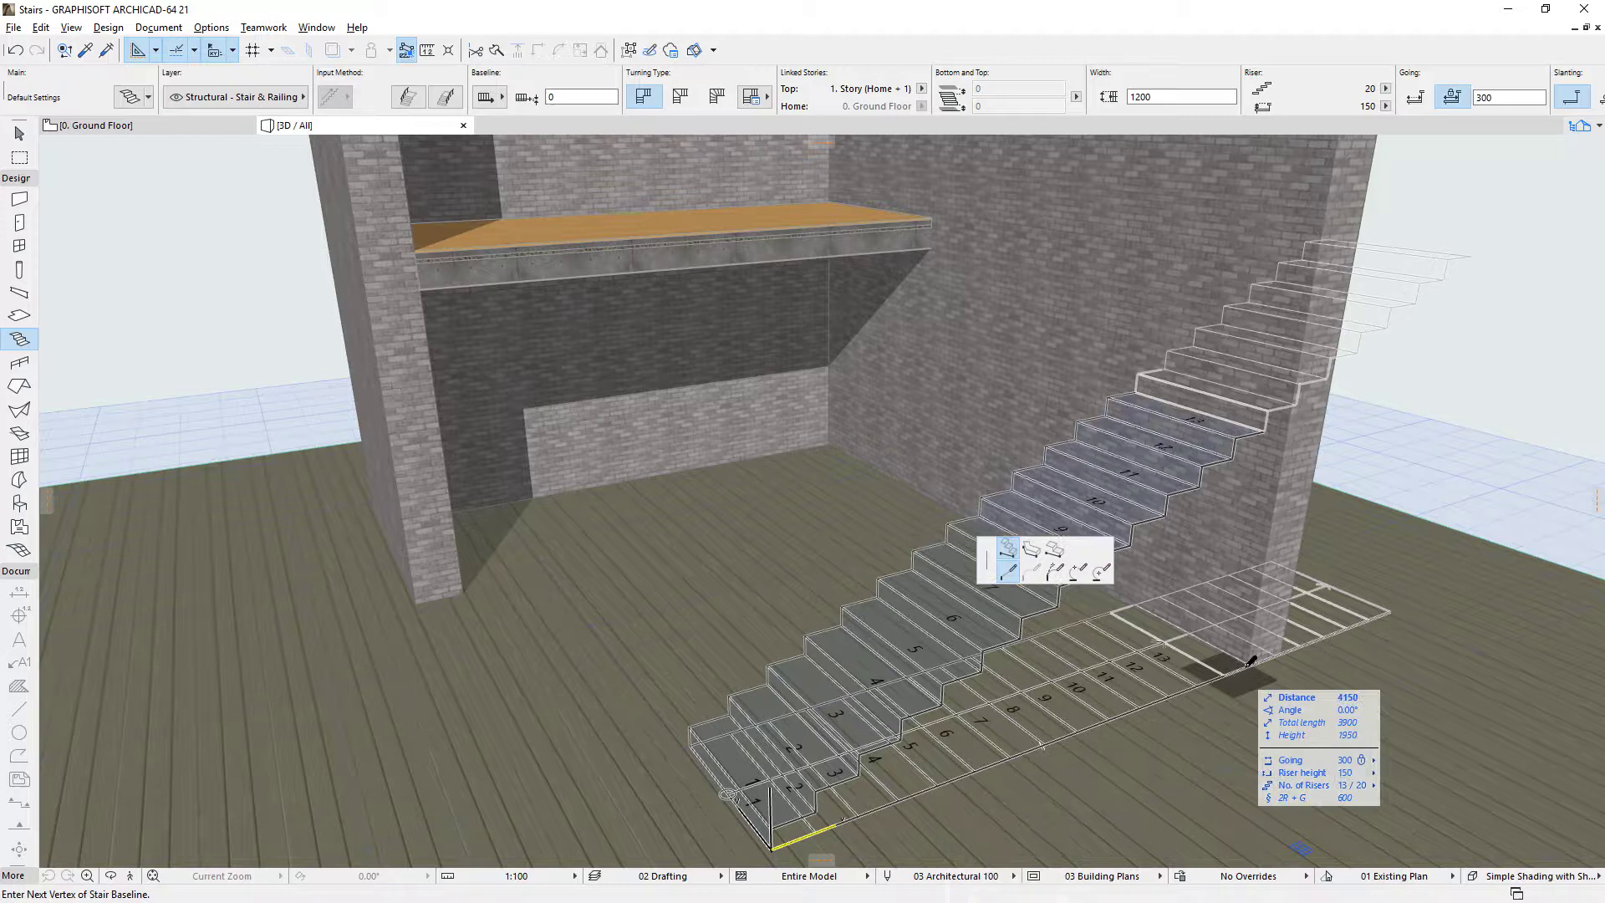
pyautogui.click(1247, 665)
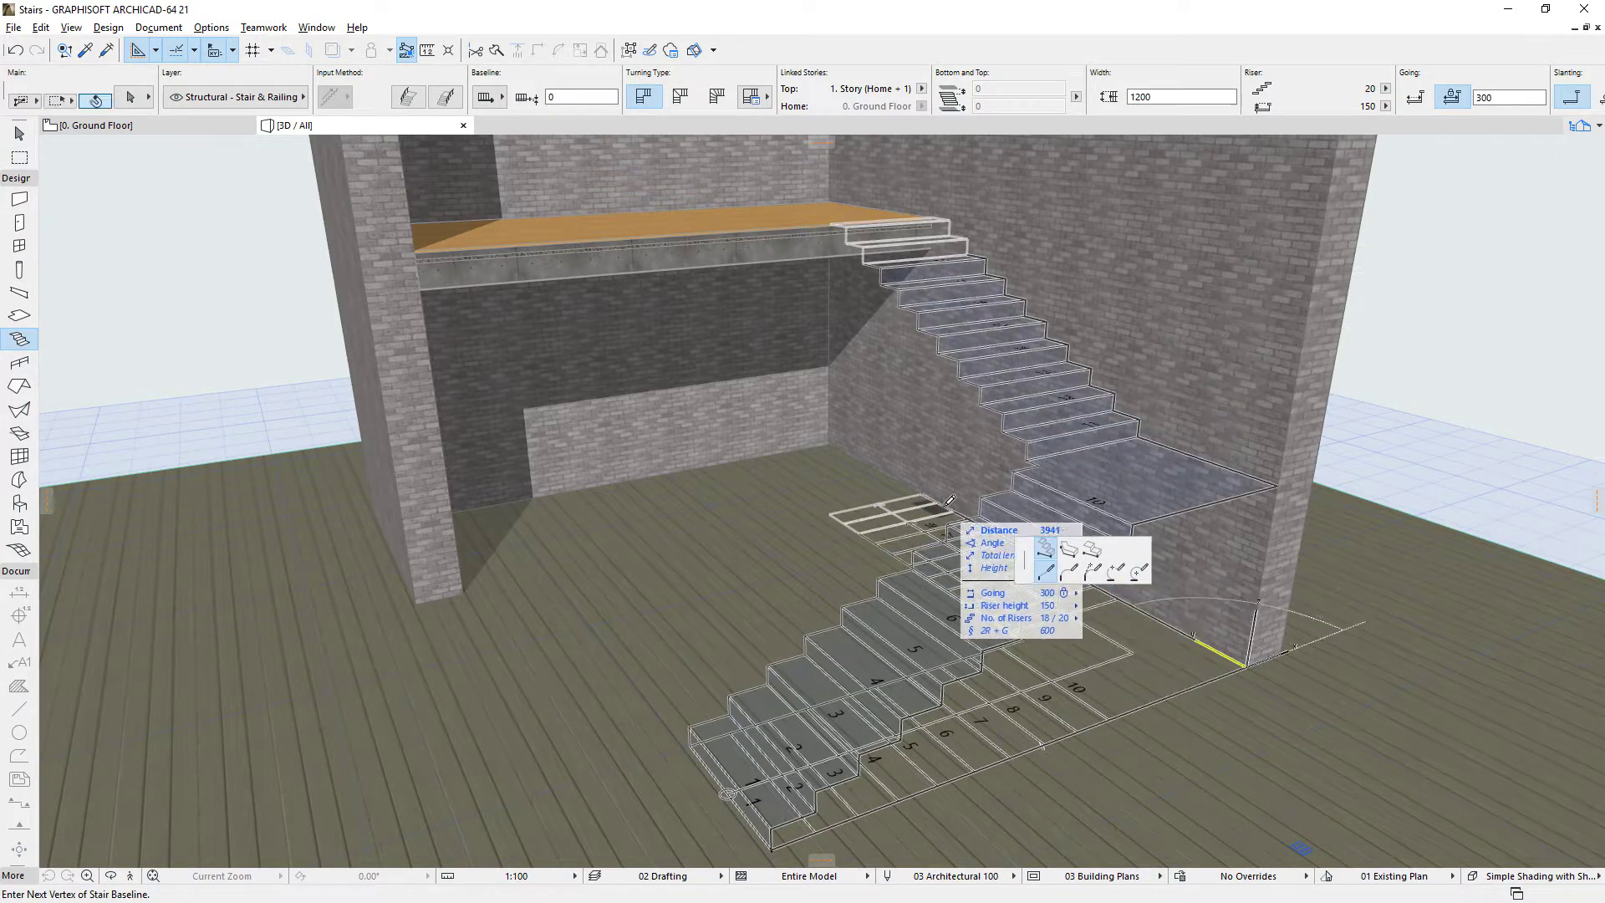
pyautogui.doubleClick(929, 216)
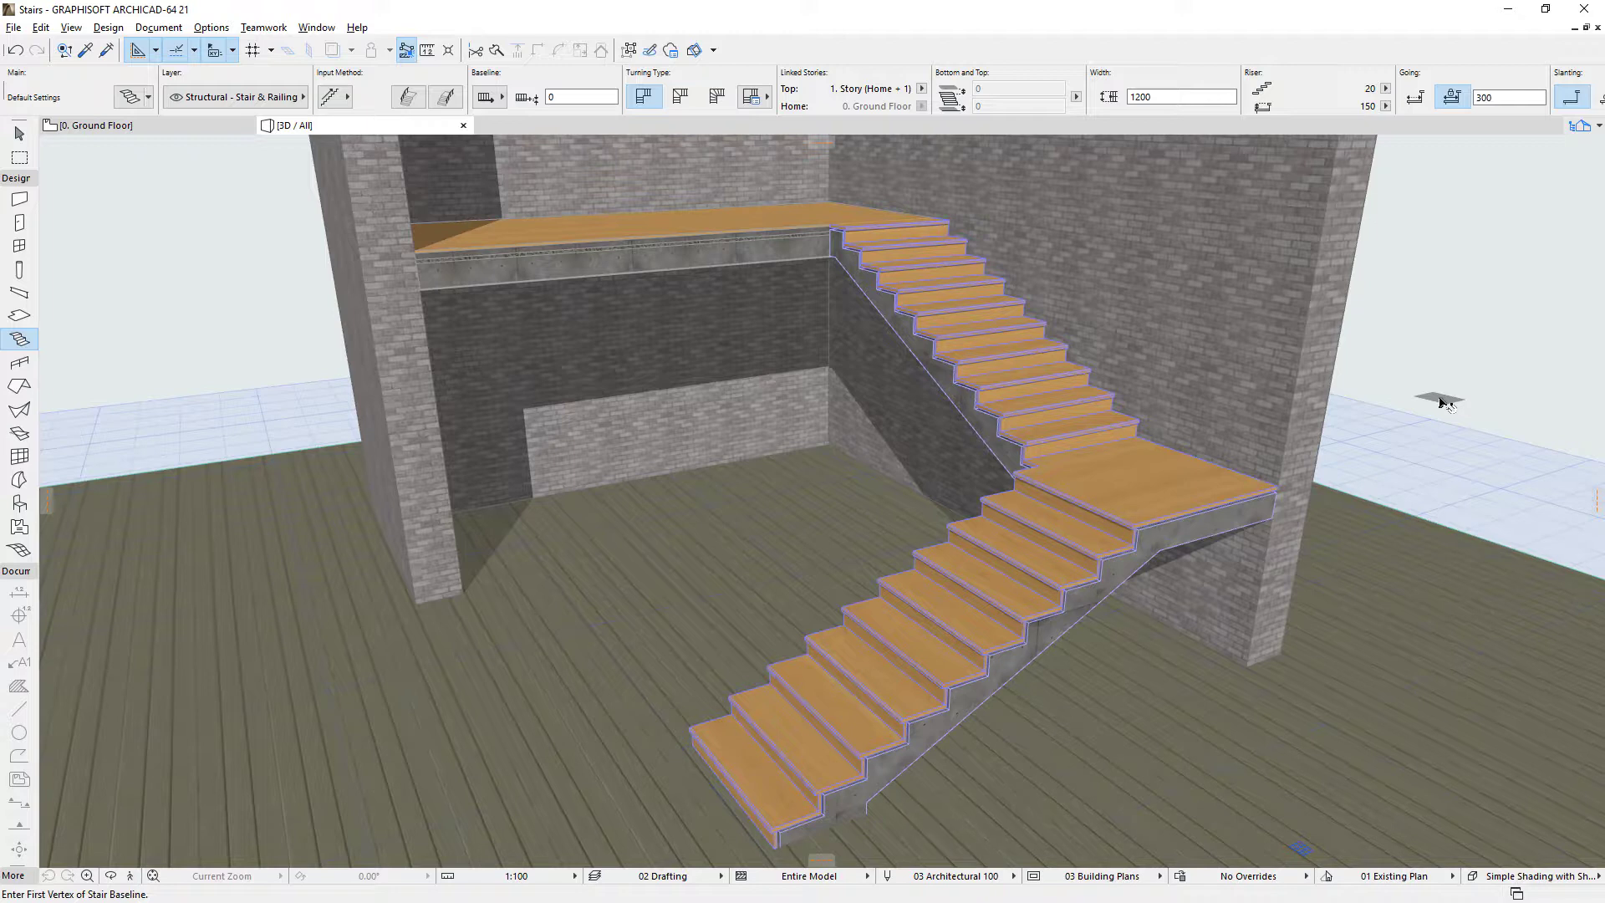
# Check the new stair's settings without changes, then switch to the 0. Ground Floor plan.
pyautogui.keyDown('shift'); pyautogui.click(1095, 494); pyautogui.keyUp('shift')
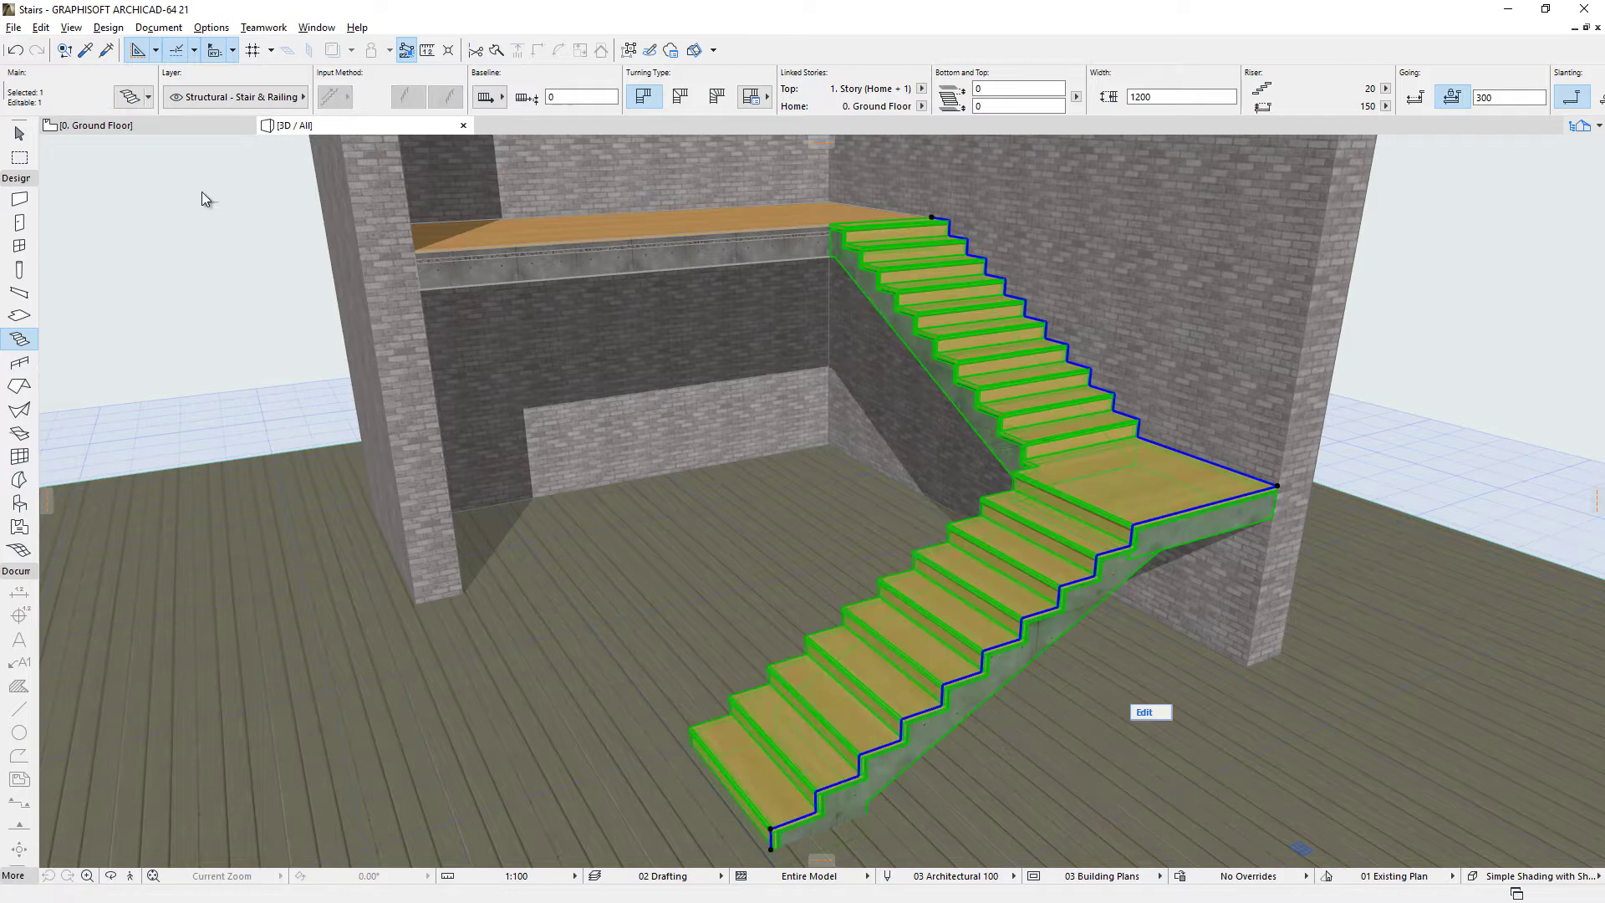
pyautogui.click(130, 98)
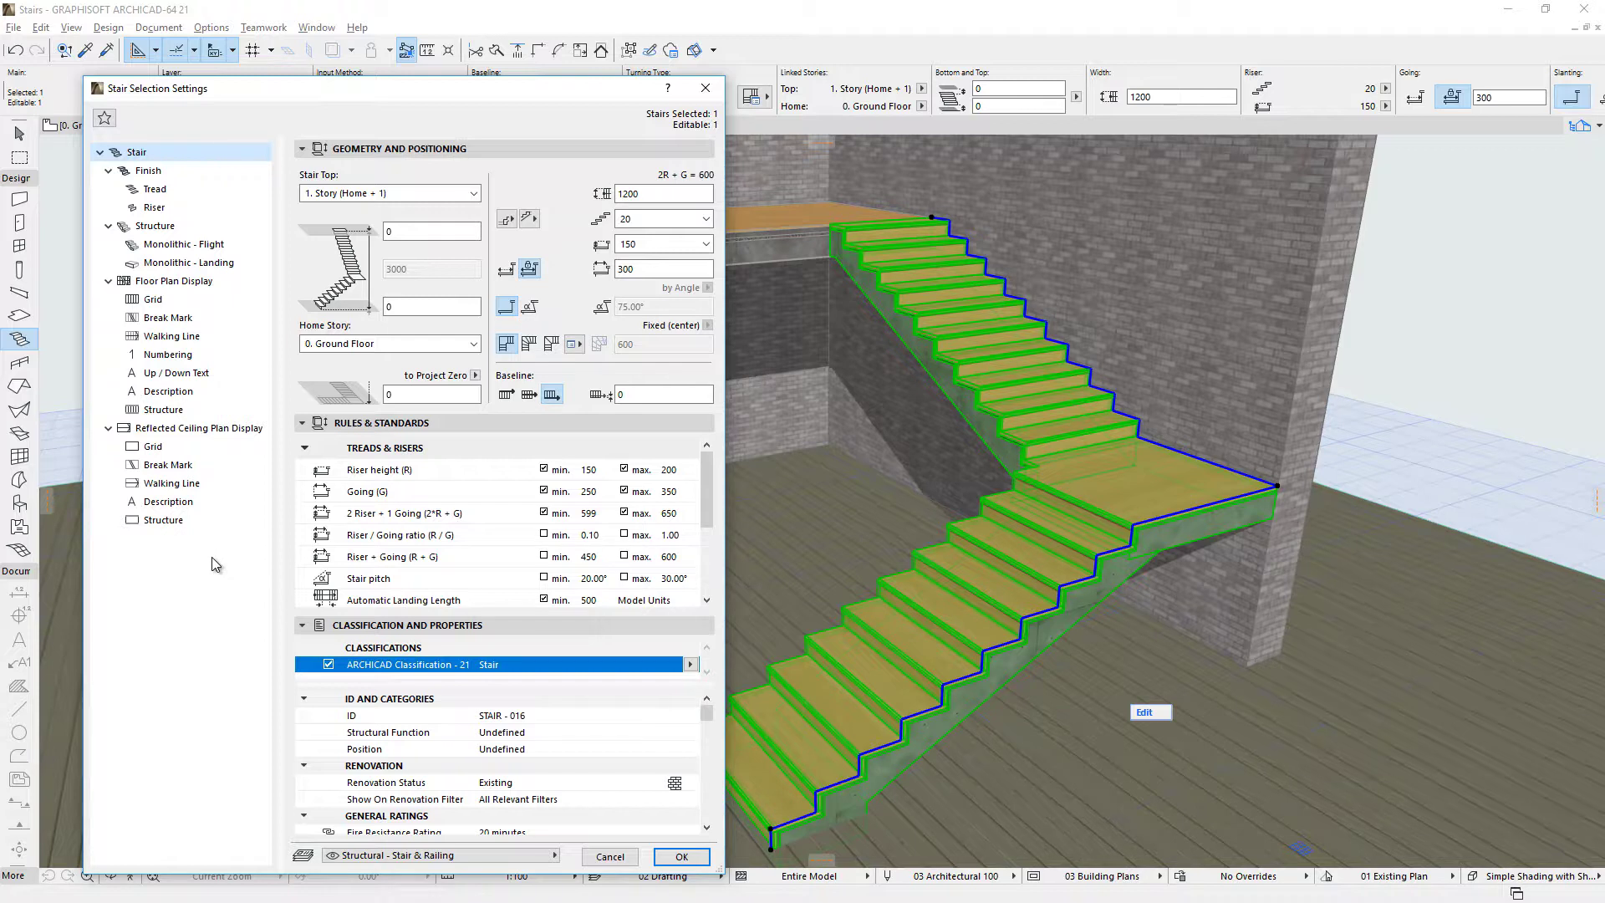
pyautogui.click(602, 856)
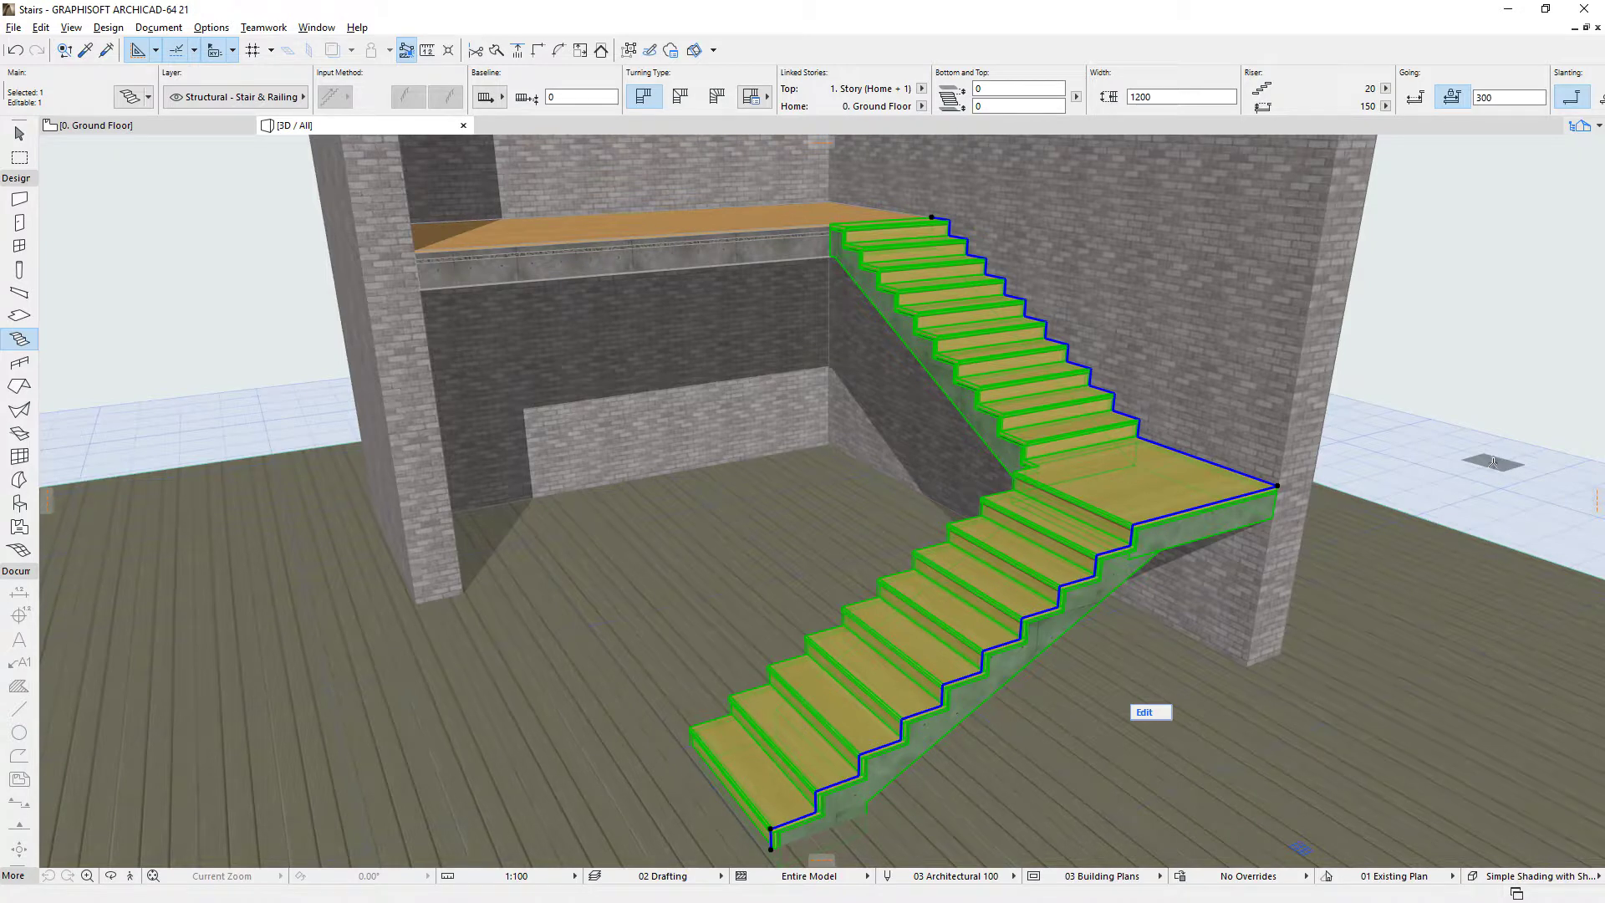
pyautogui.click(96, 125)
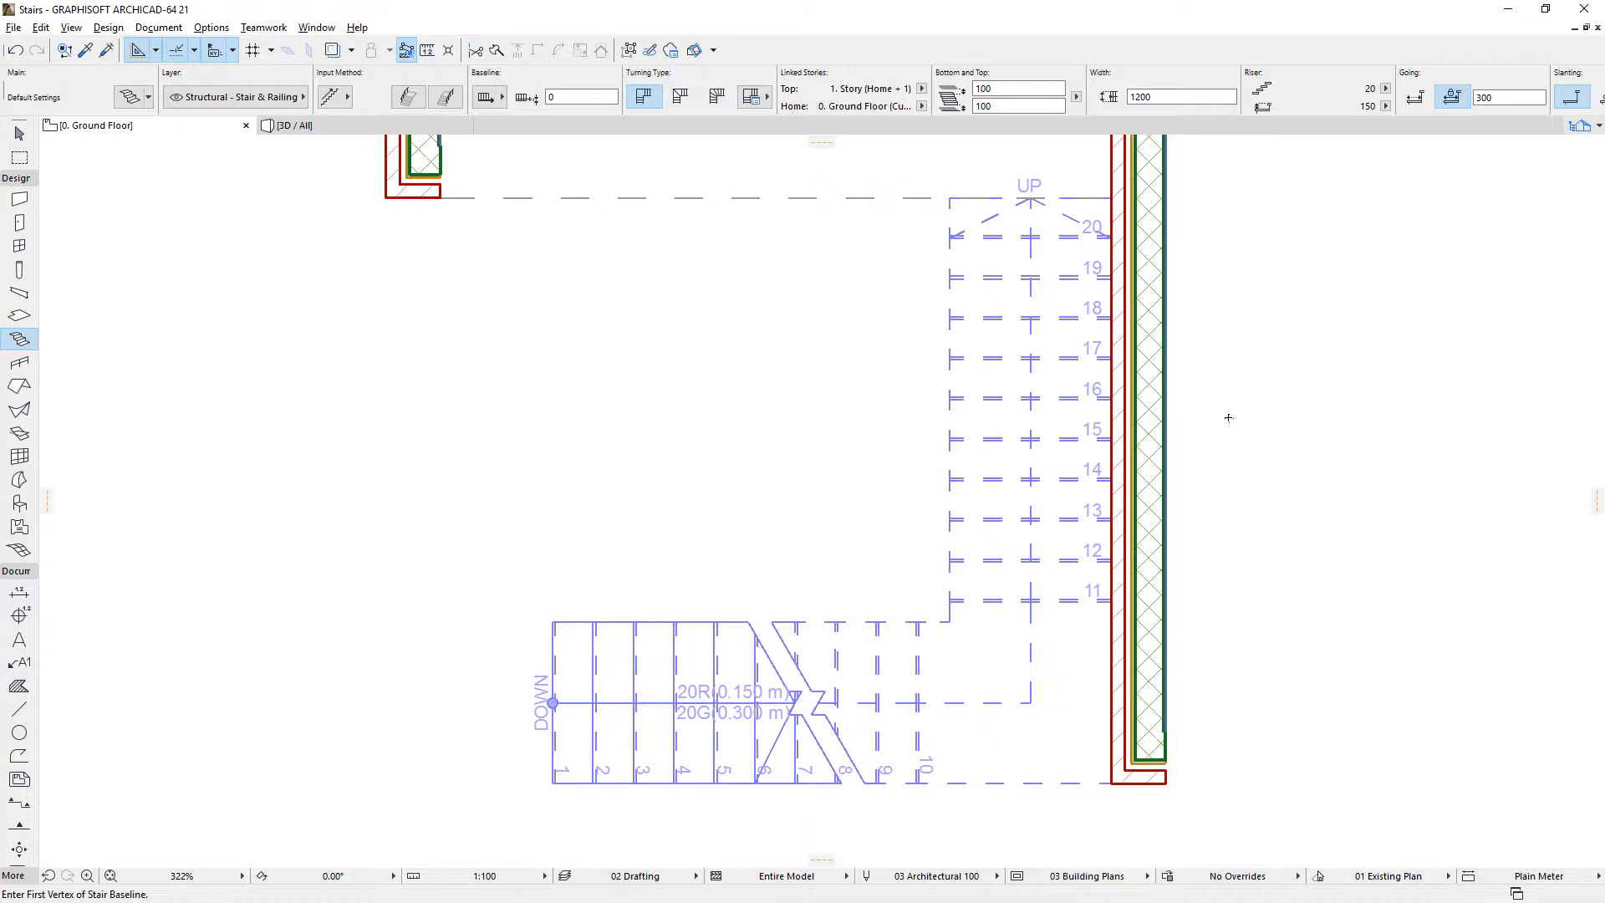
# Isolate the stair in 3D with Show Selection (F5), checking the Ground Floor plan in between.
pyautogui.press('F3')
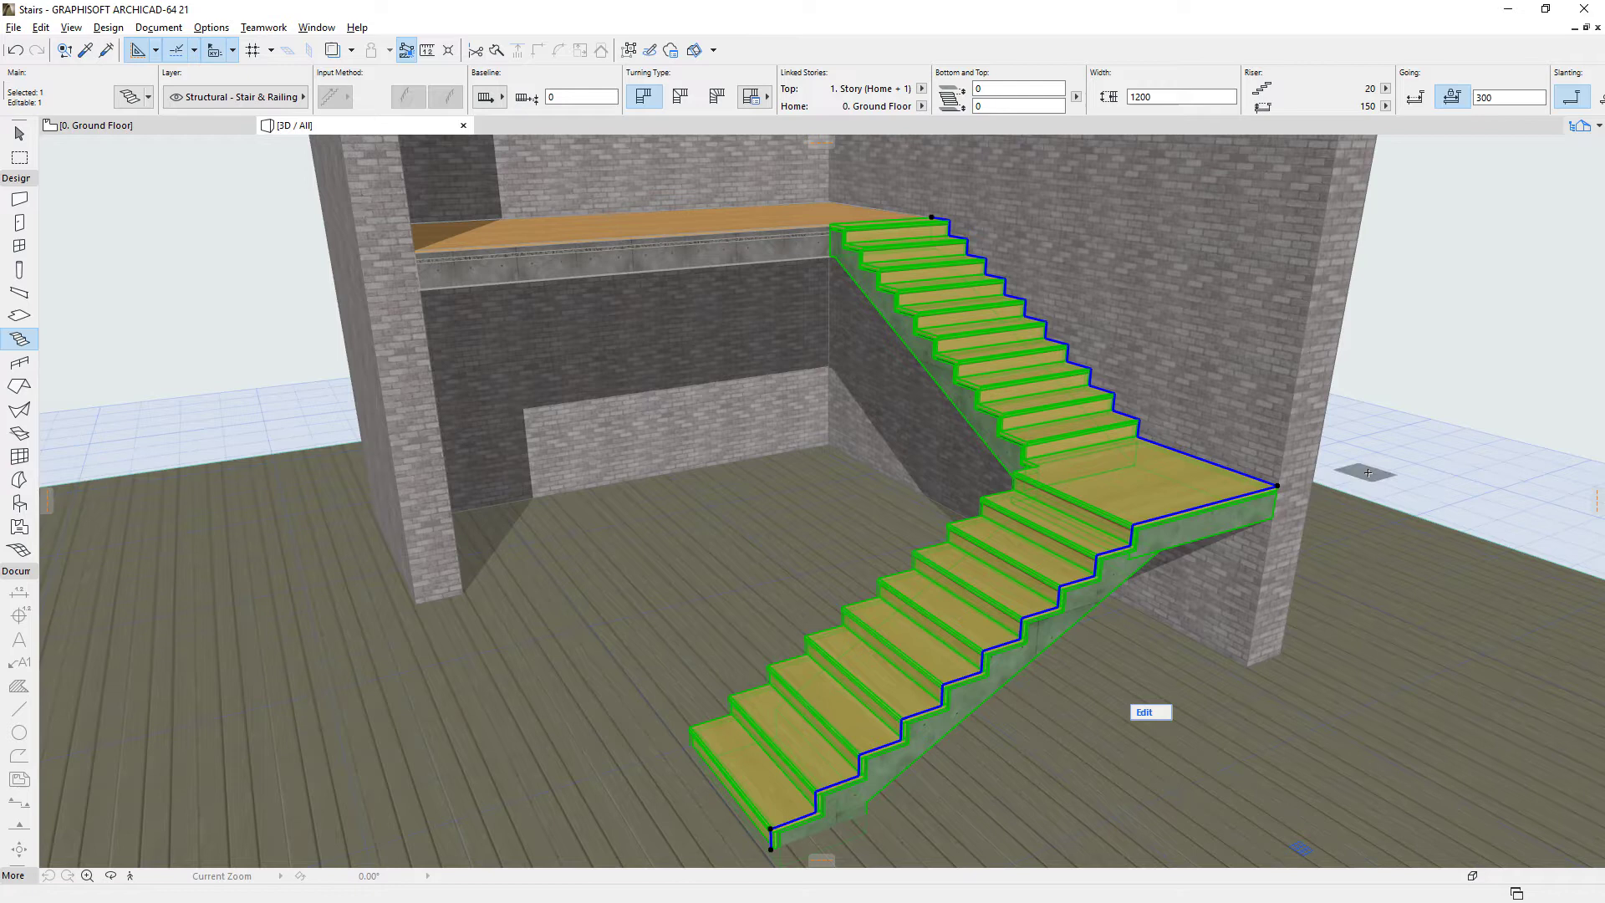
pyautogui.press('Escape')
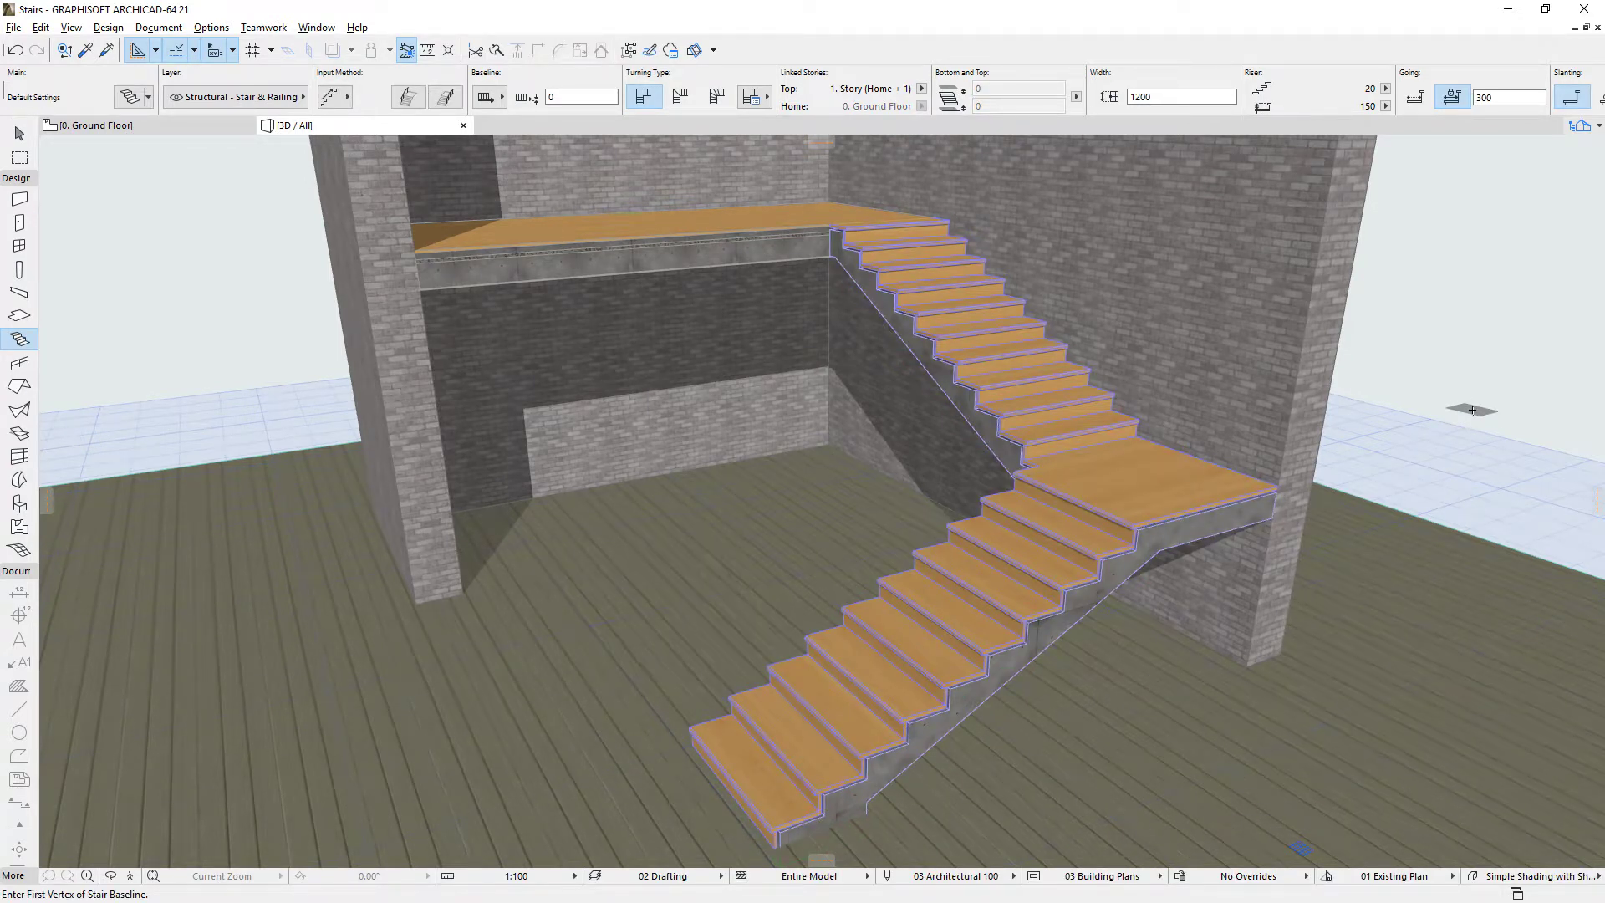
pyautogui.press('F5')
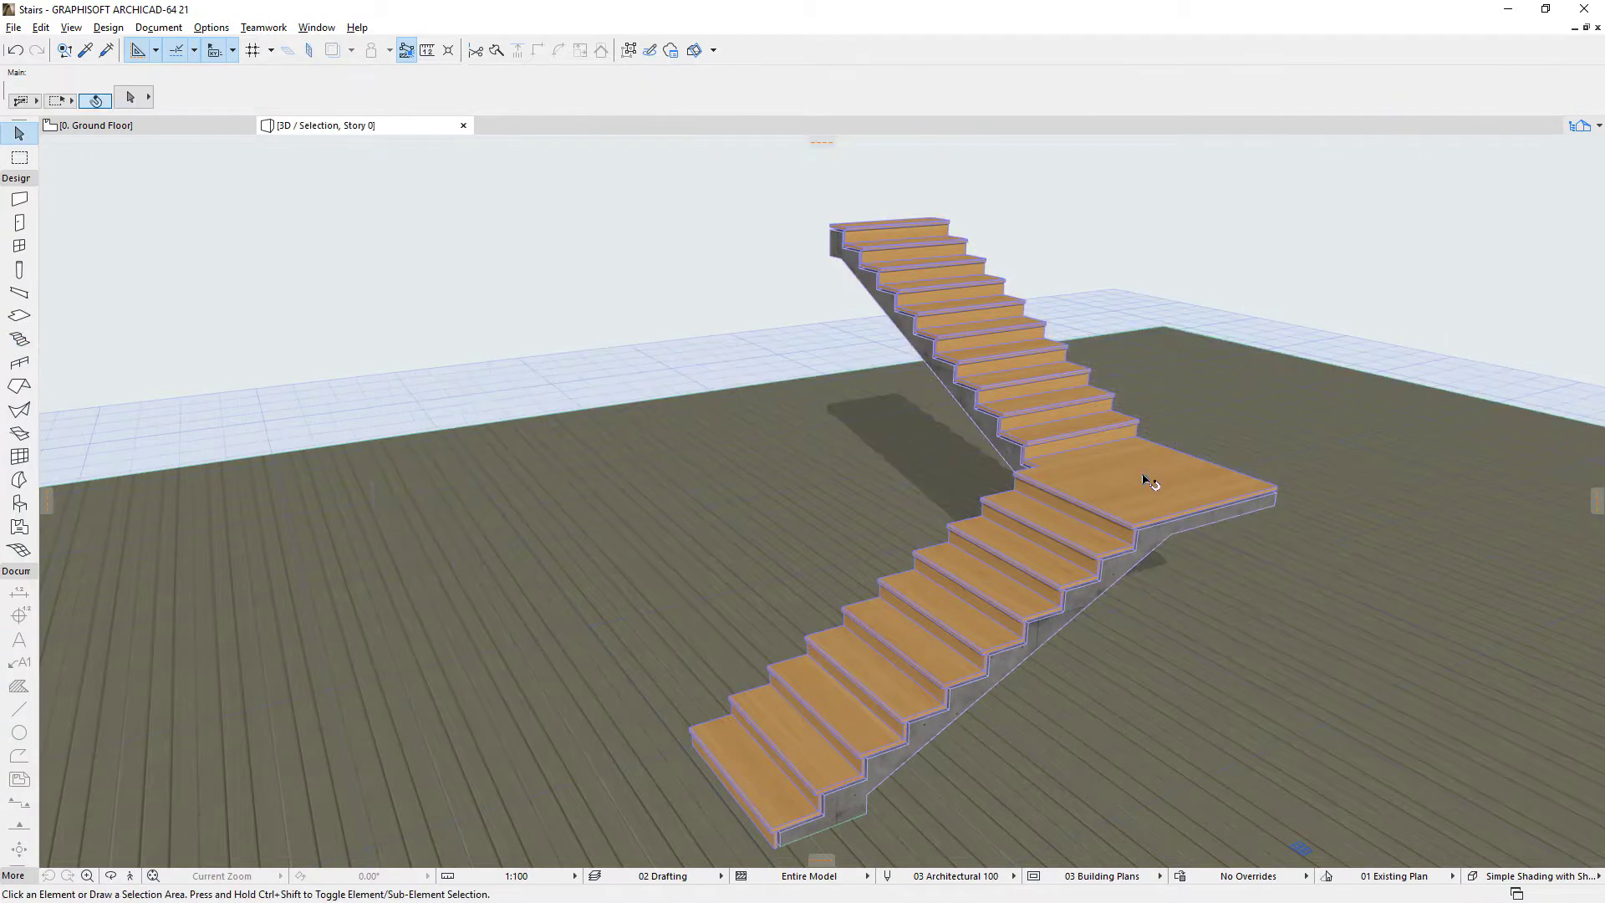
pyautogui.press('F2')
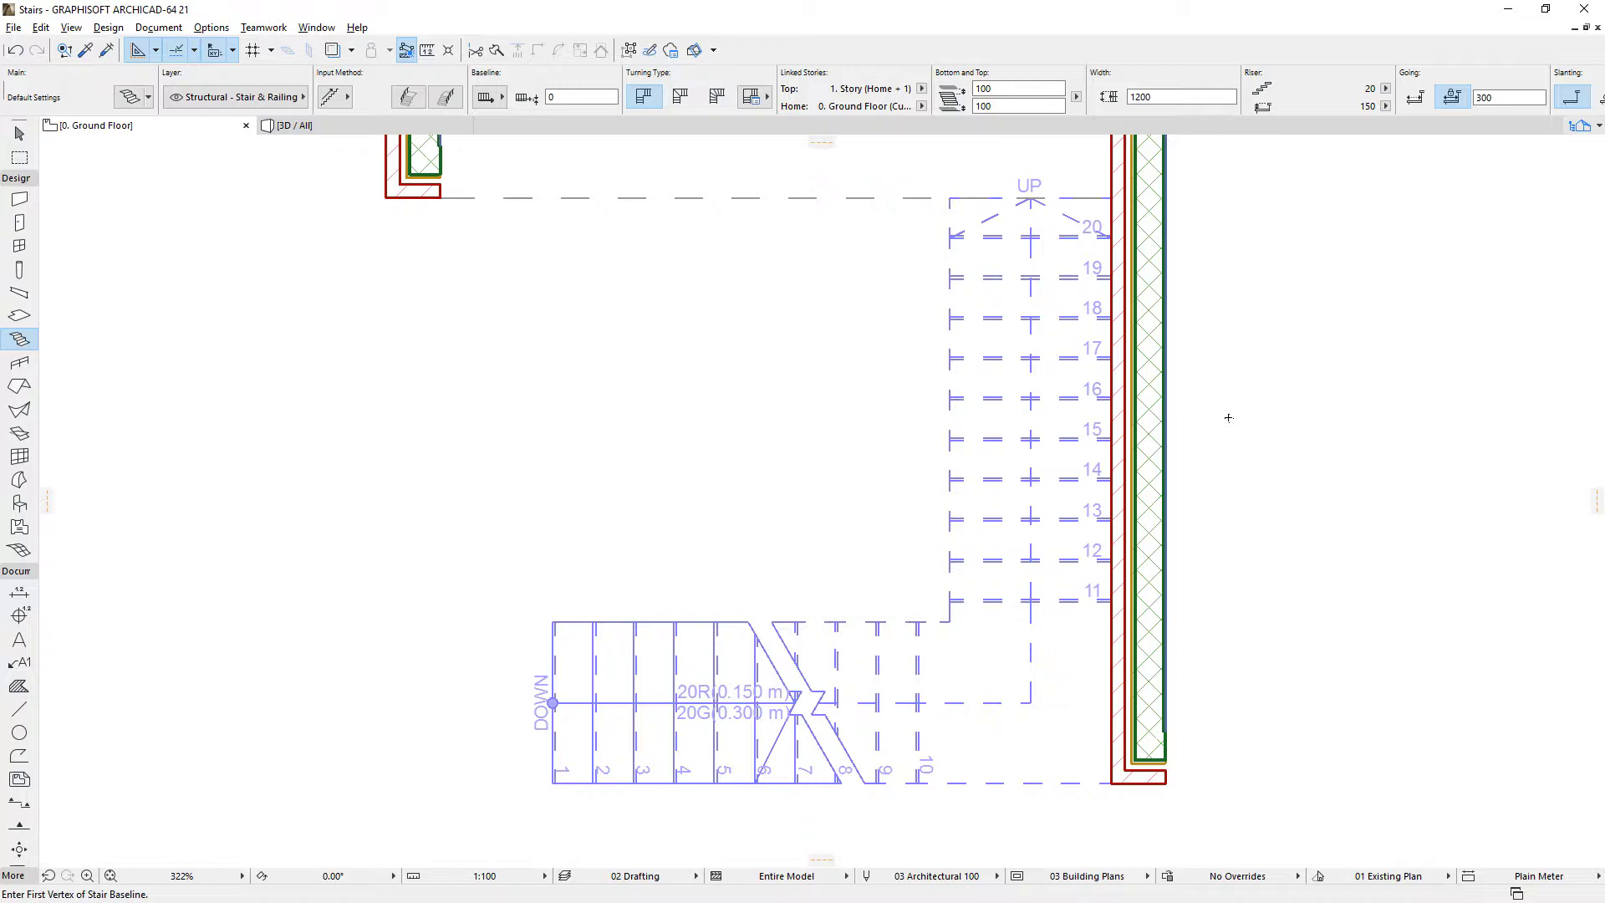
pyautogui.press('F5')
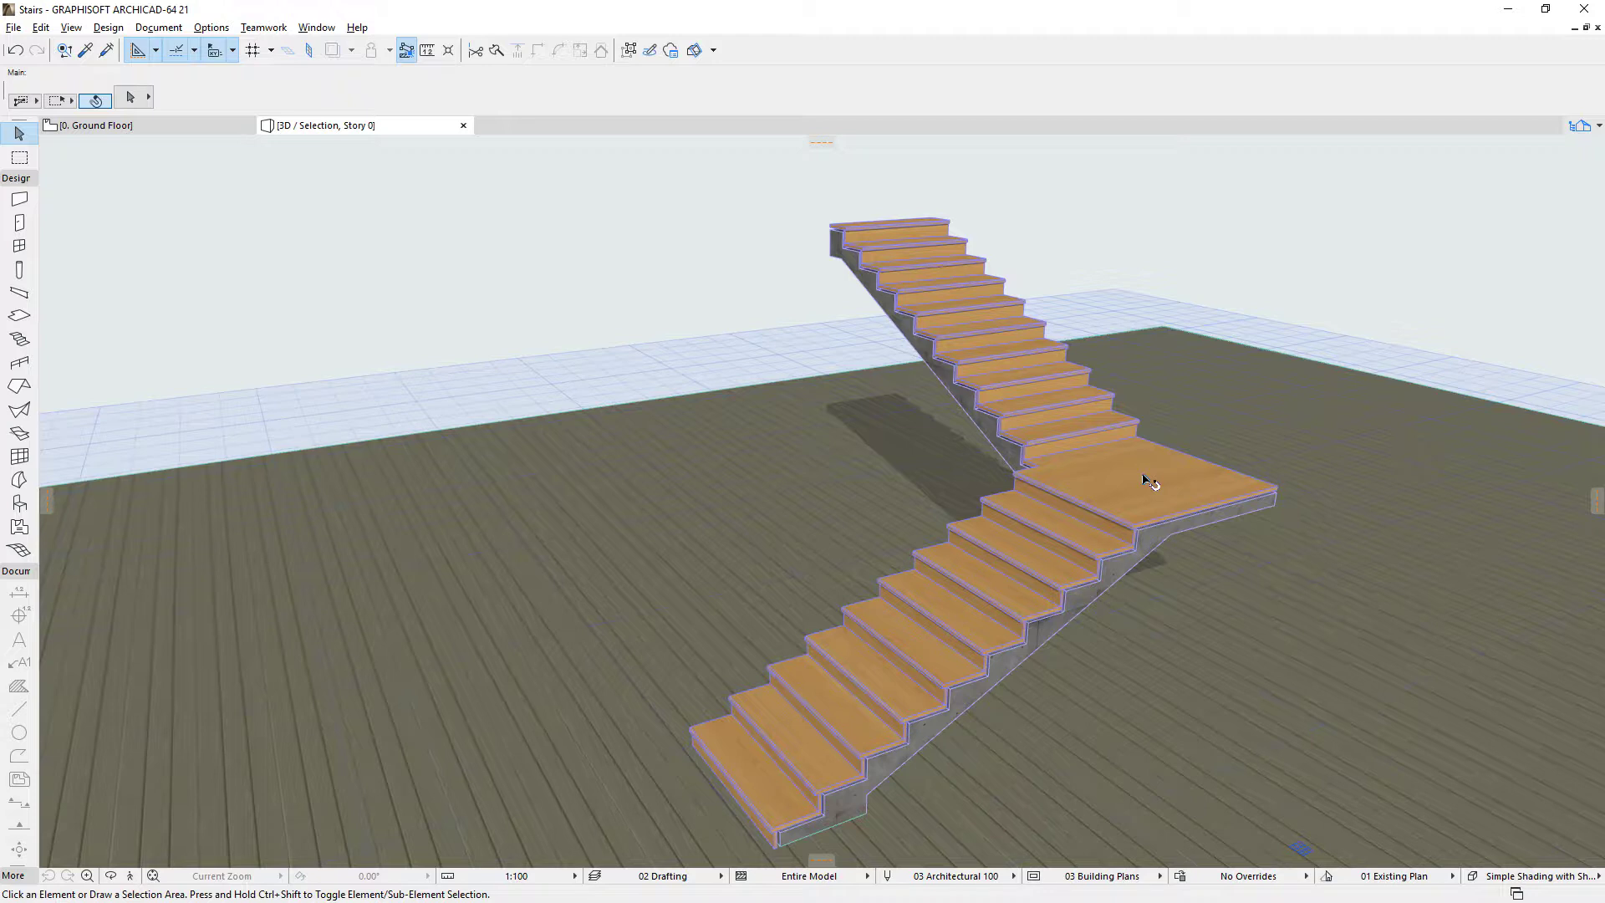
# Review the stair's Finish, Monolithic - Flight and Monolithic - Landing structure settings.
pyautogui.click(1143, 482)
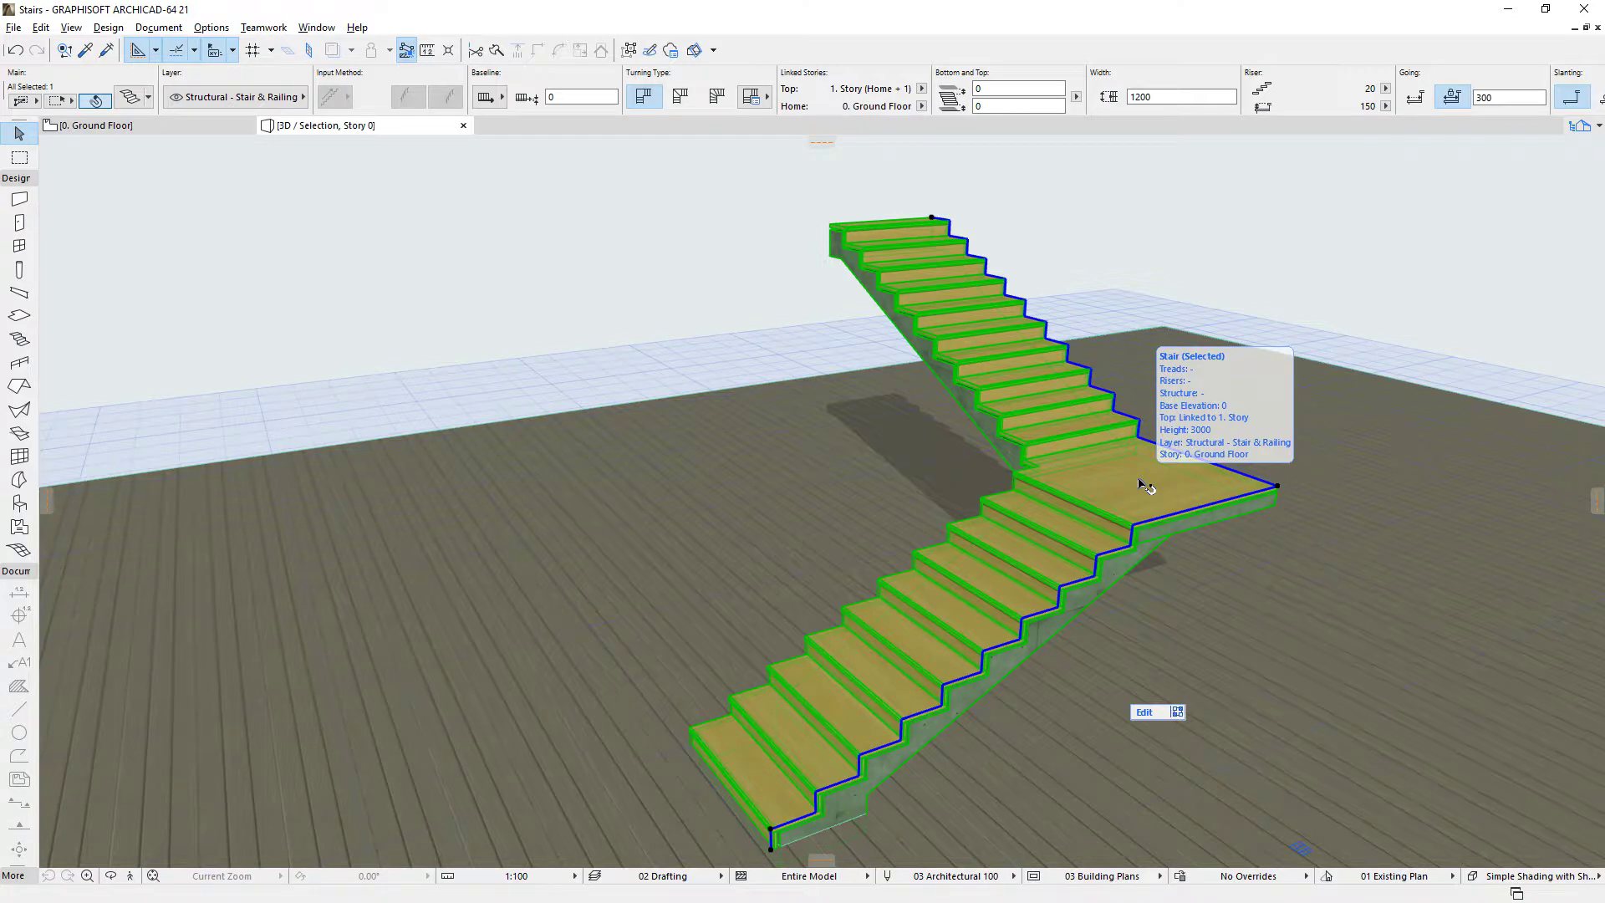
pyautogui.doubleClick(1143, 485)
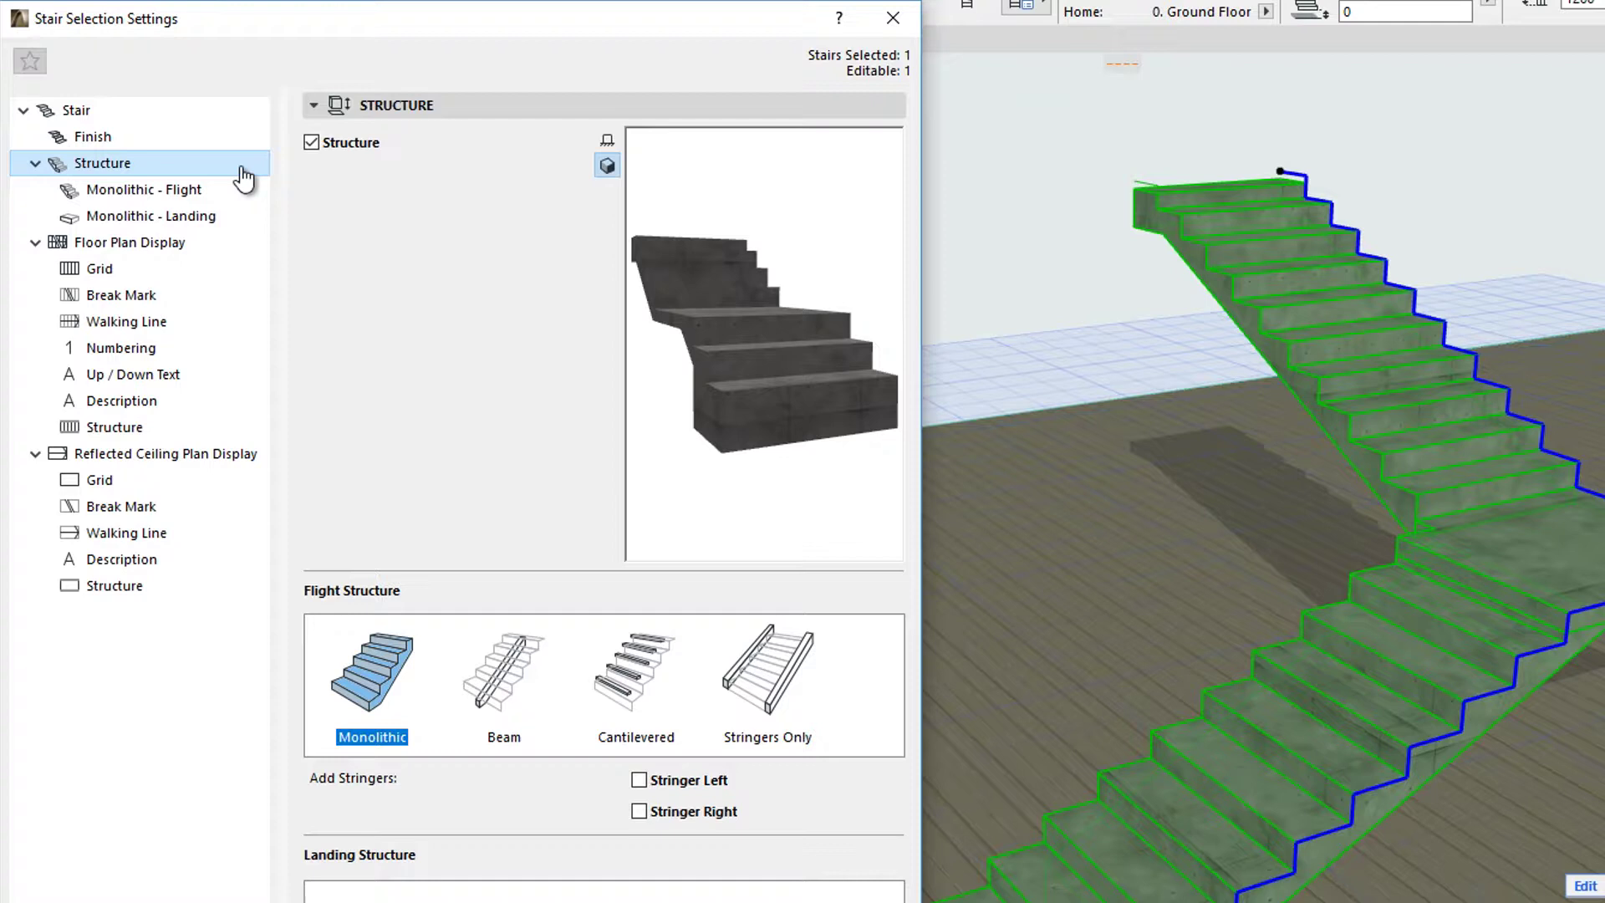
pyautogui.click(242, 139)
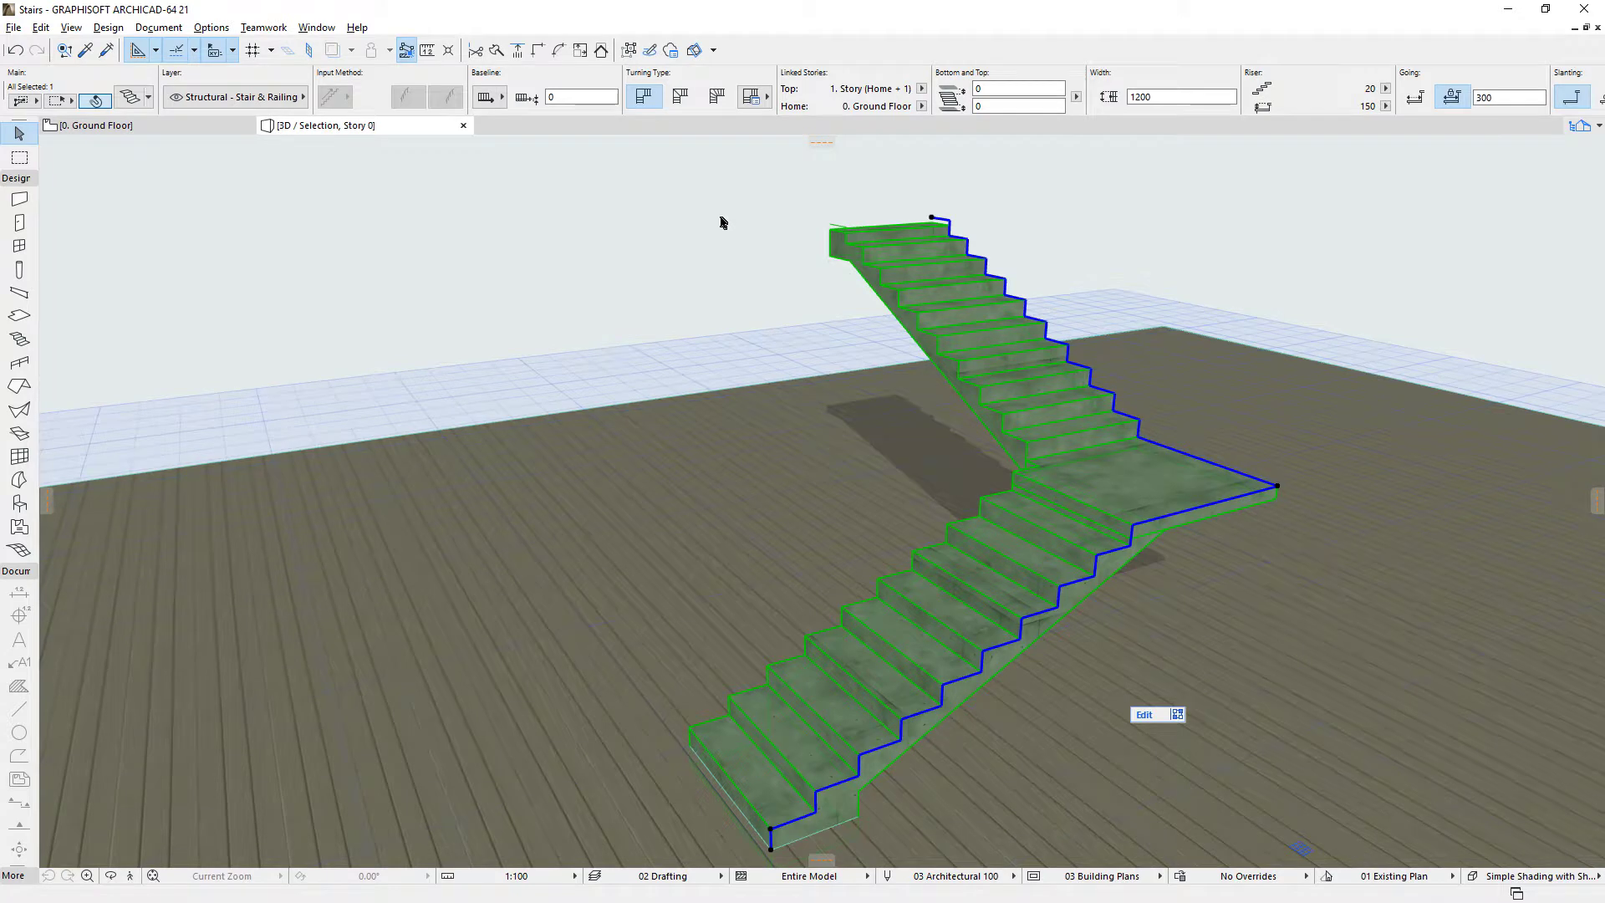
pyautogui.hotkey('ctrl', 't')
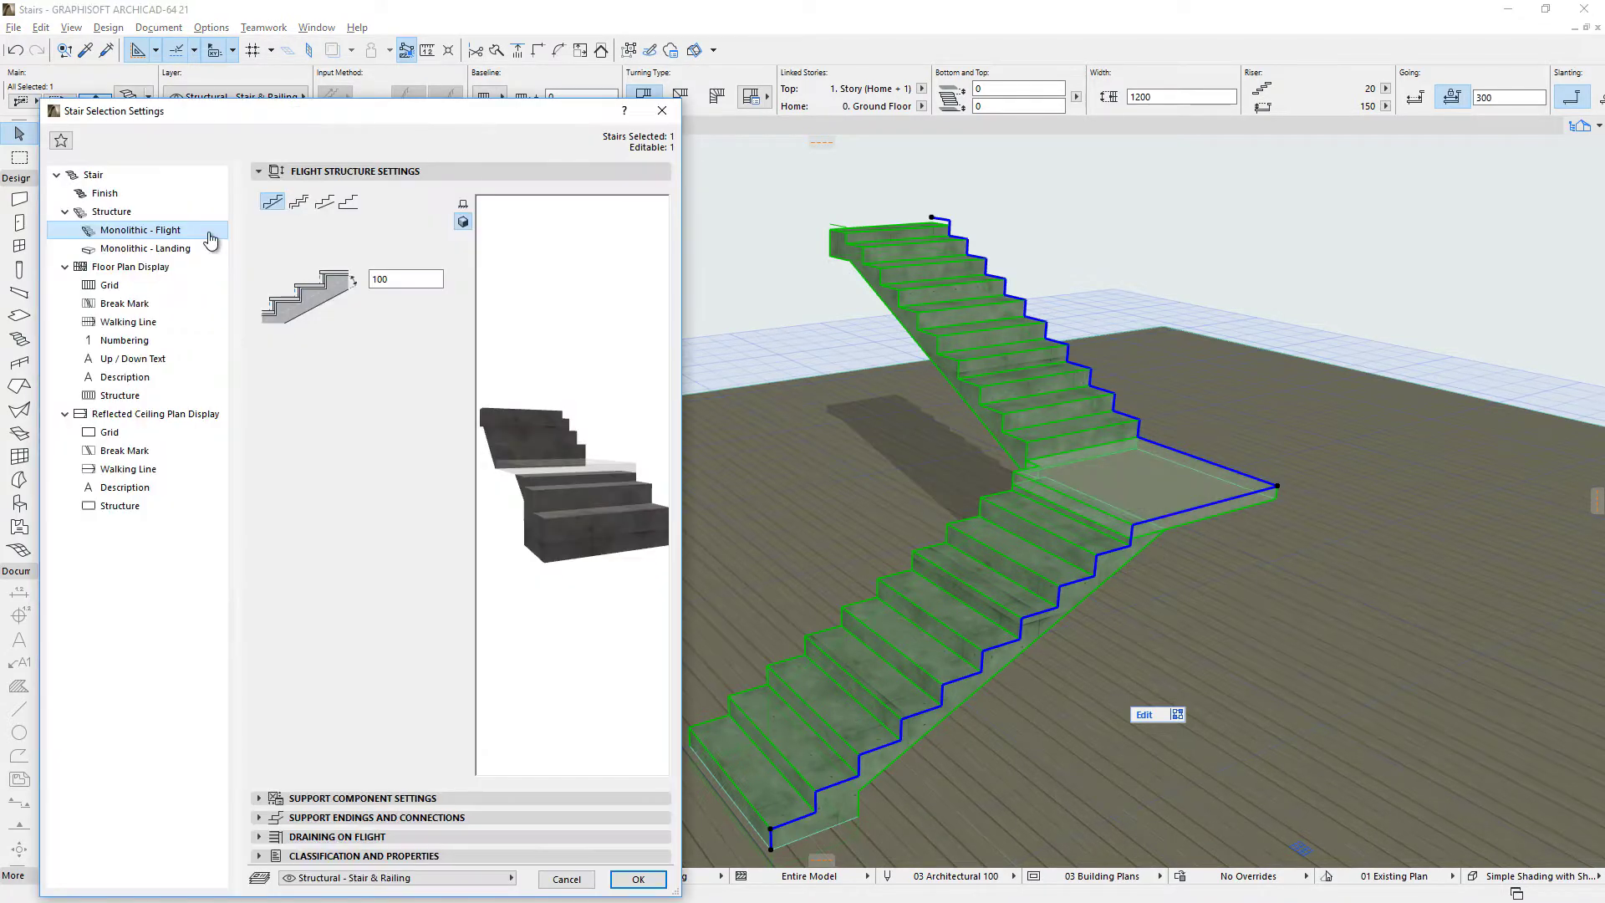
pyautogui.click(210, 248)
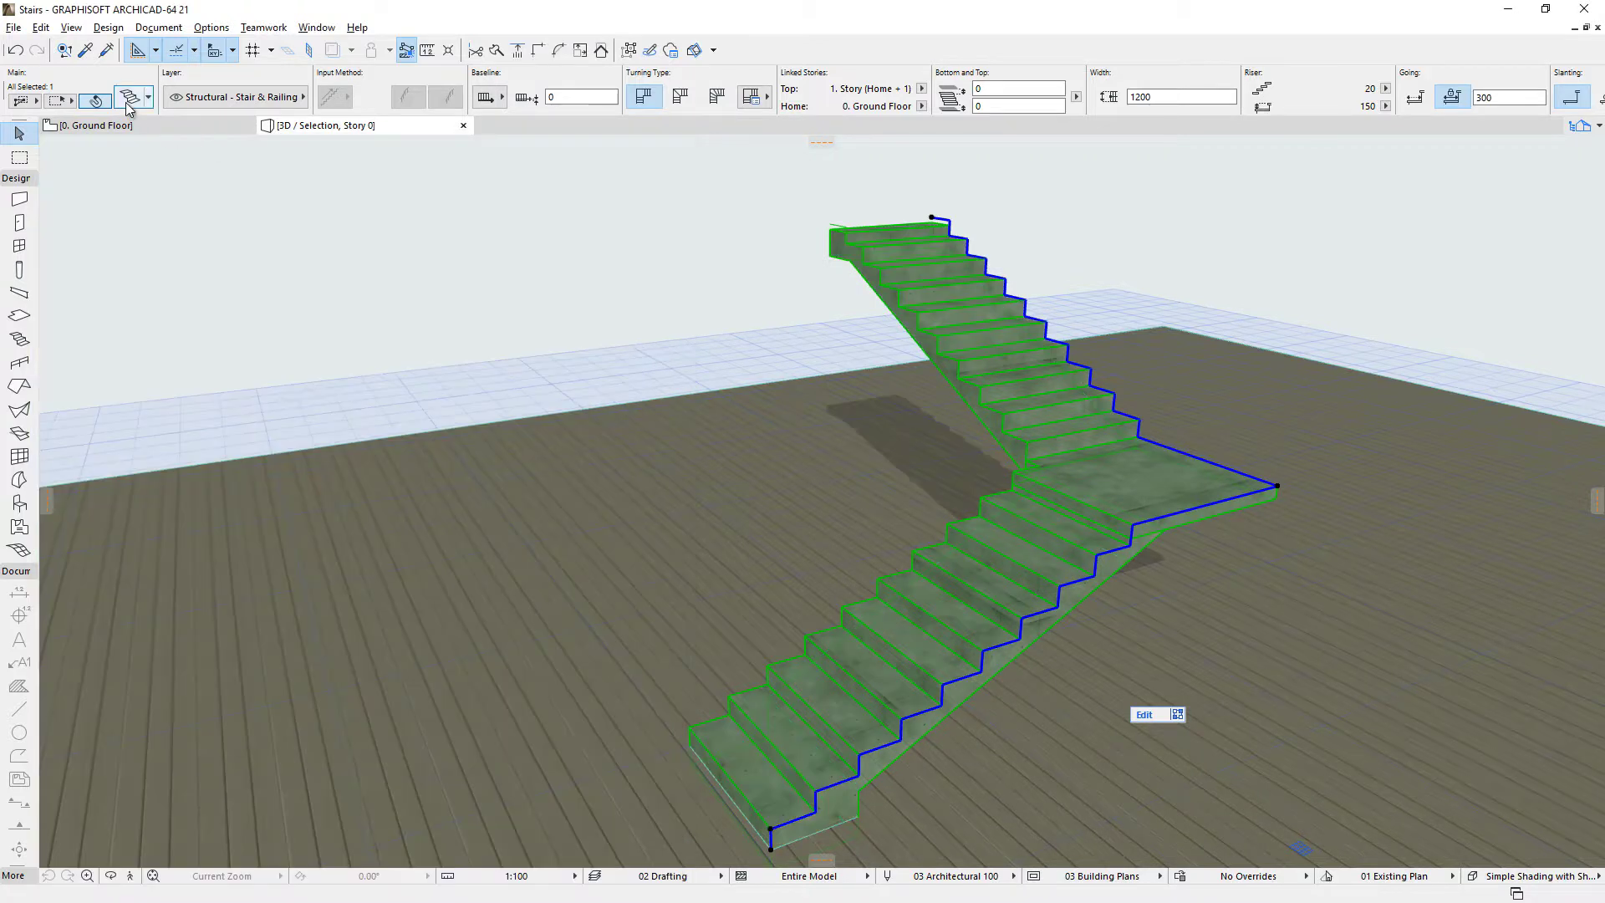
# Cycle the flight and landing structure types, leaving both Monolithic, and confirm with OK.
pyautogui.hotkey('ctrl', 't')
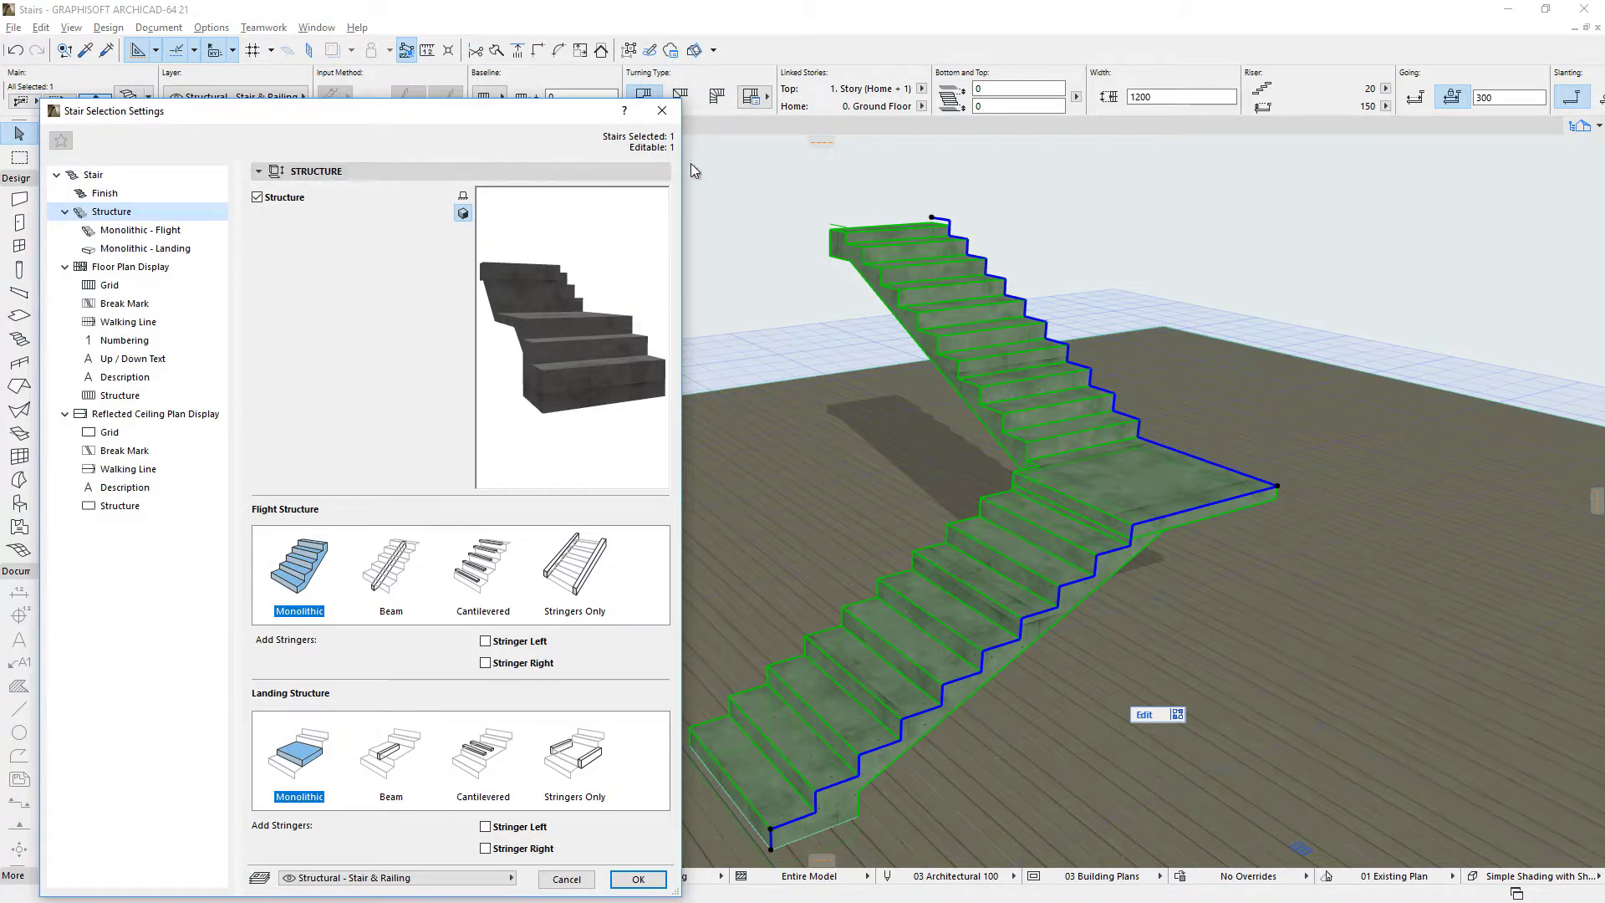
pyautogui.press('Right')
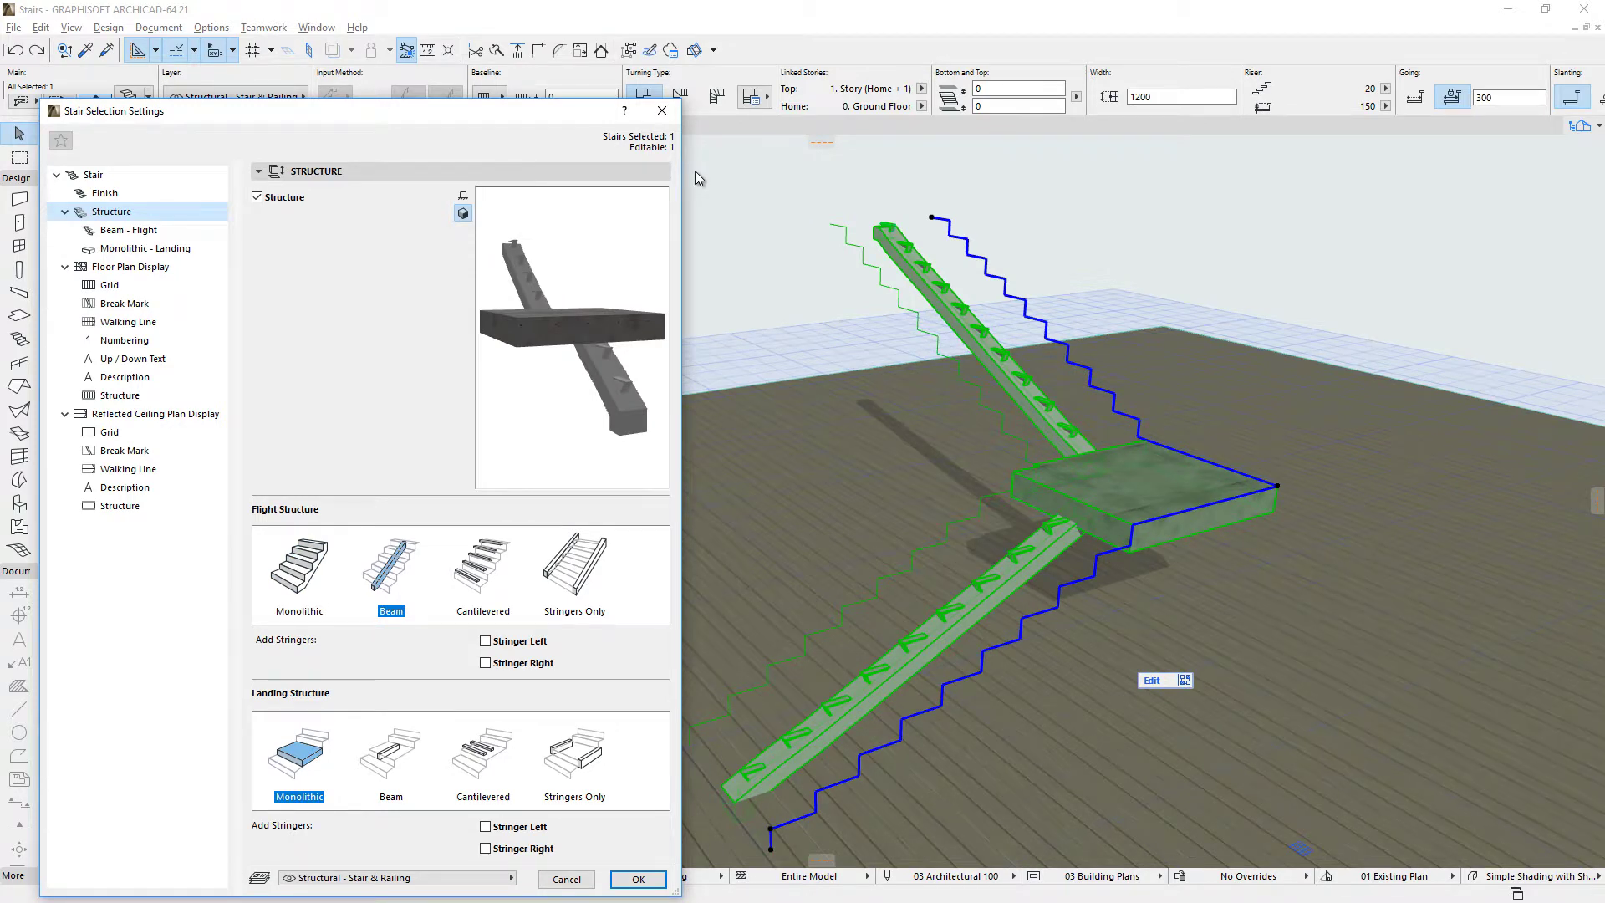
pyautogui.press('Right')
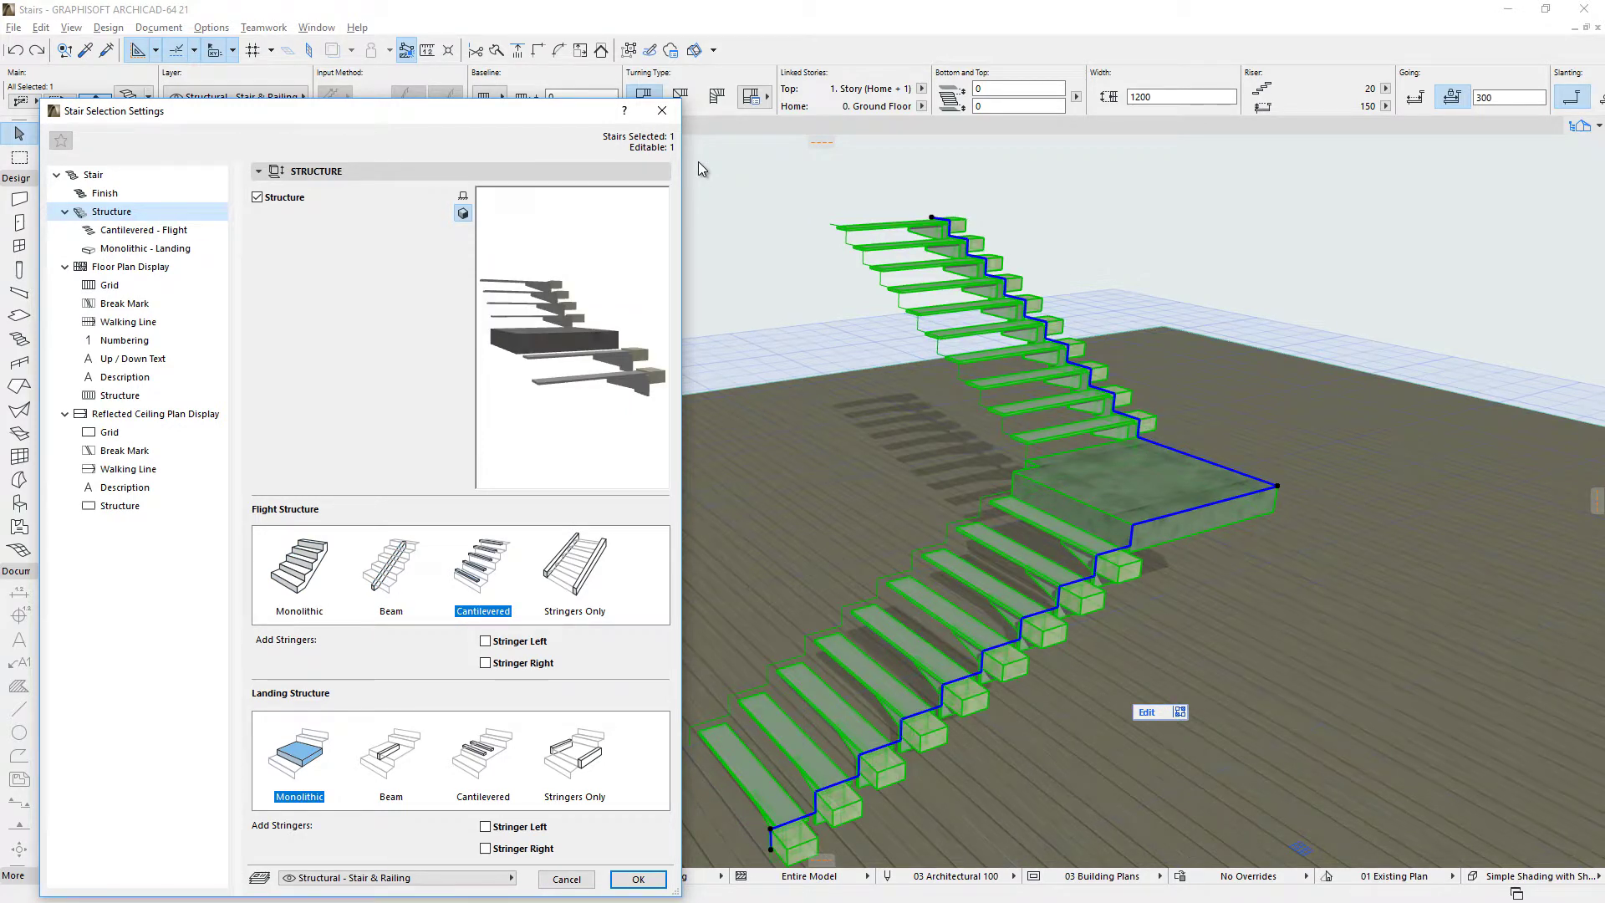
pyautogui.press('Right')
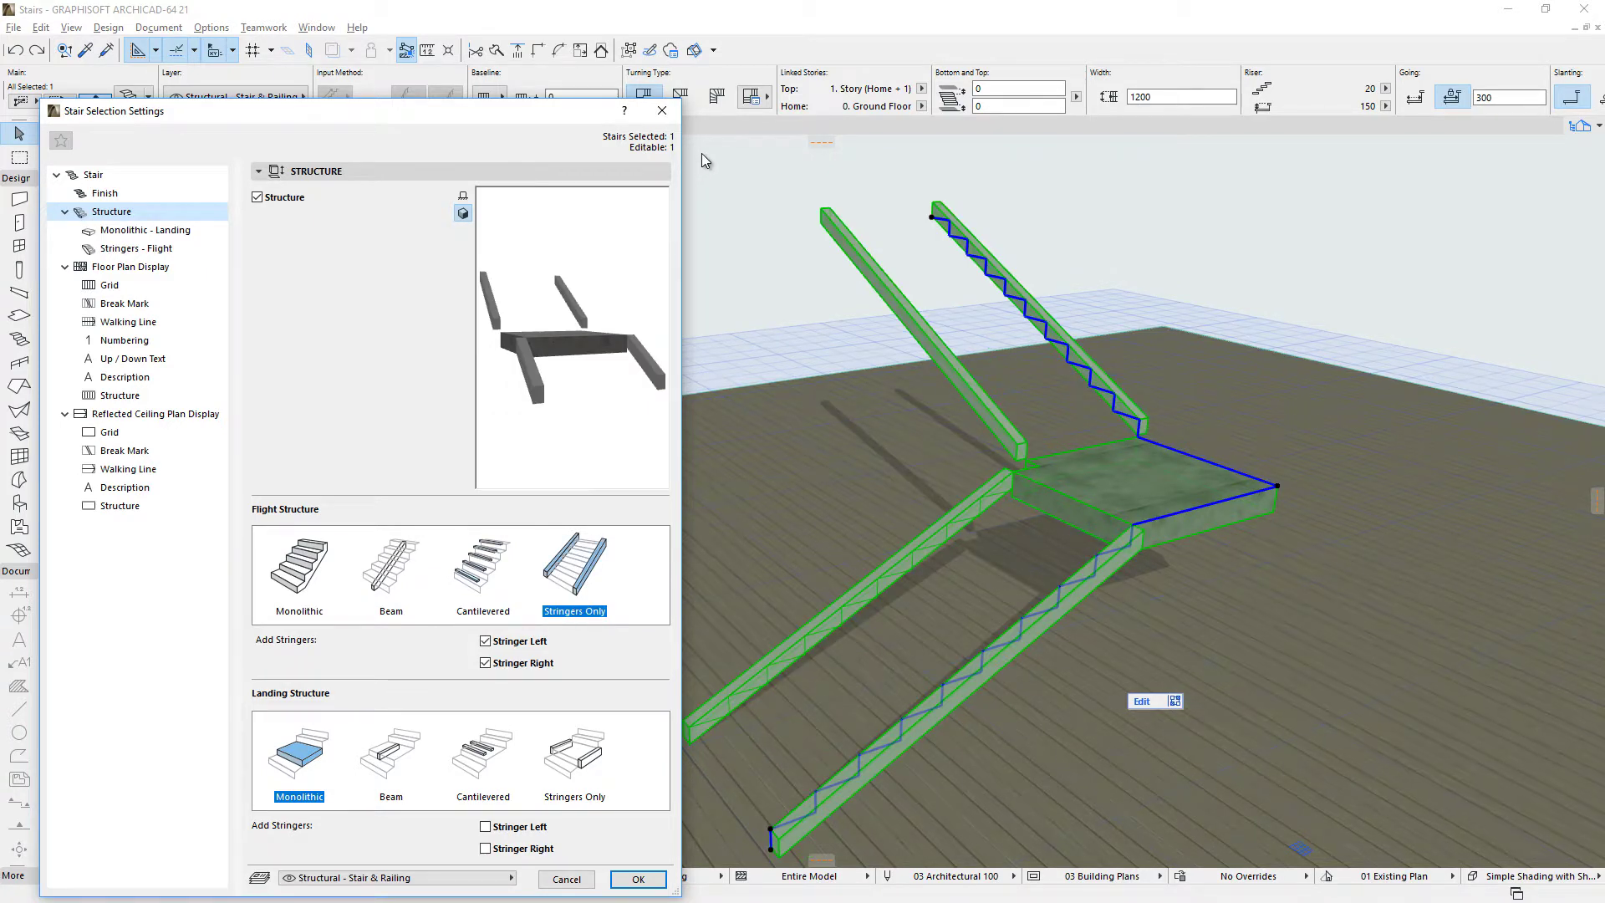
pyautogui.press('Right')
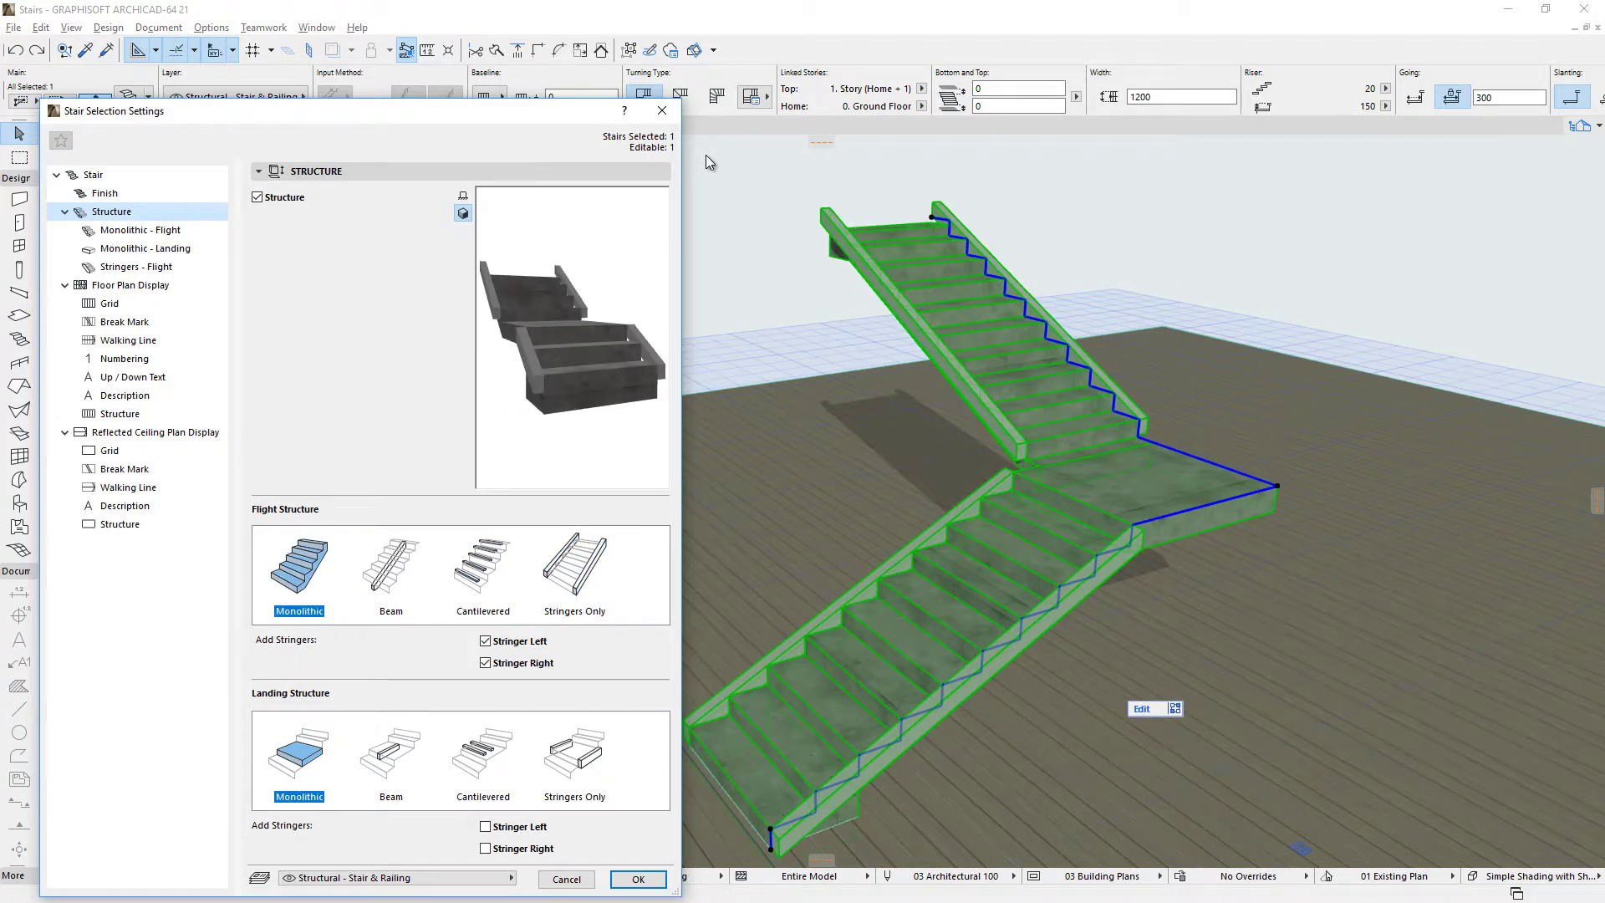
pyautogui.press('Right')
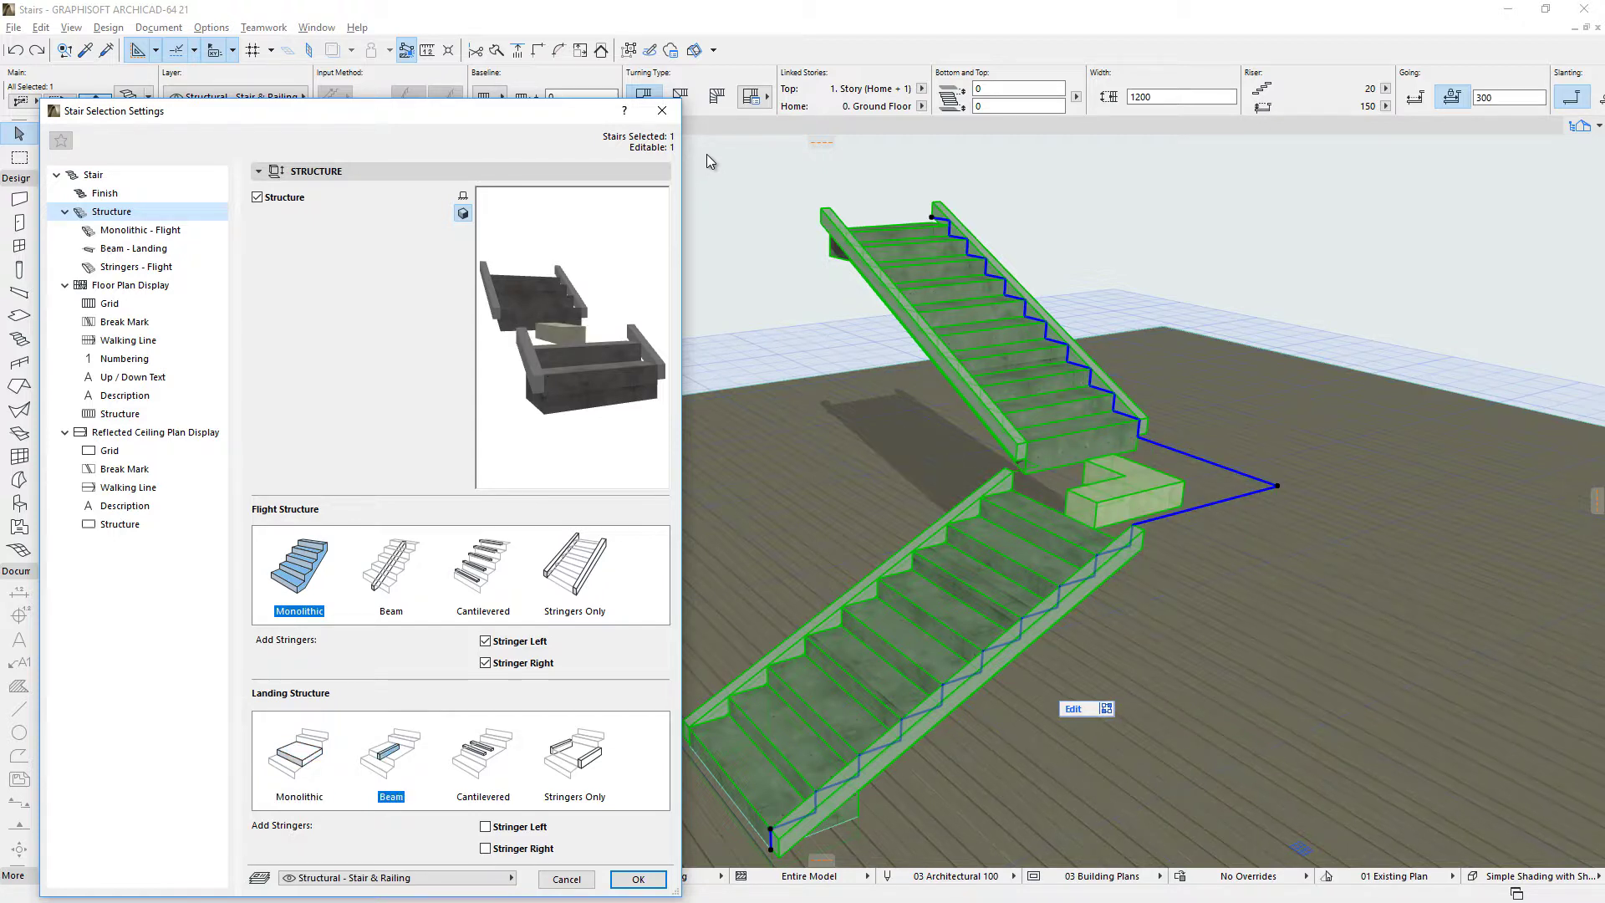
pyautogui.press('Right')
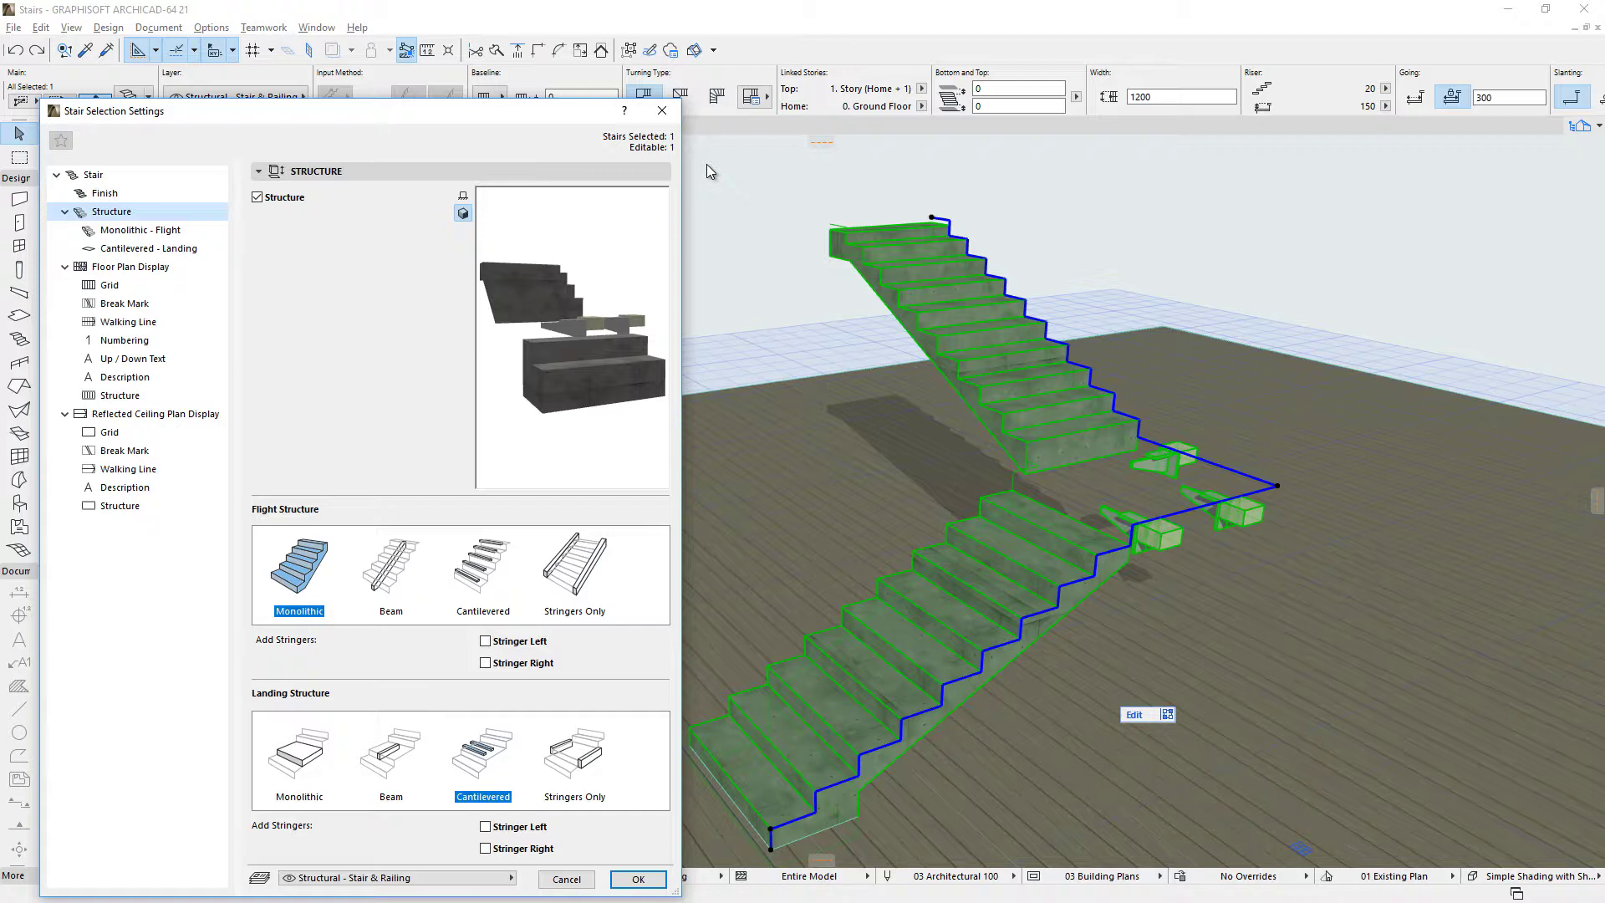
pyautogui.press('Right')
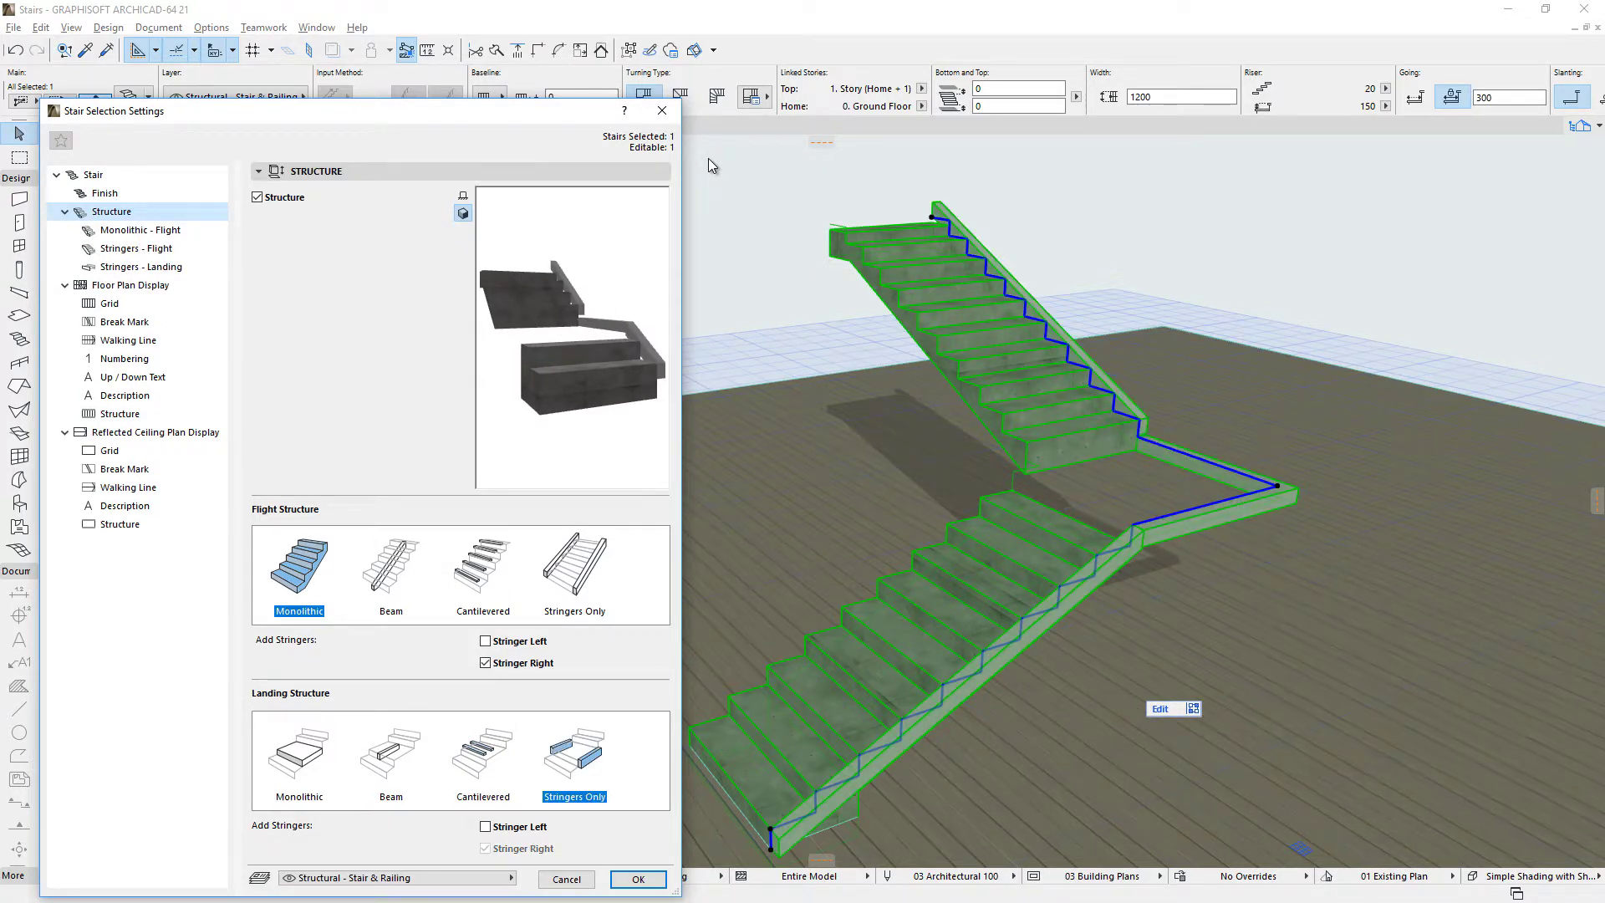
pyautogui.press('Right')
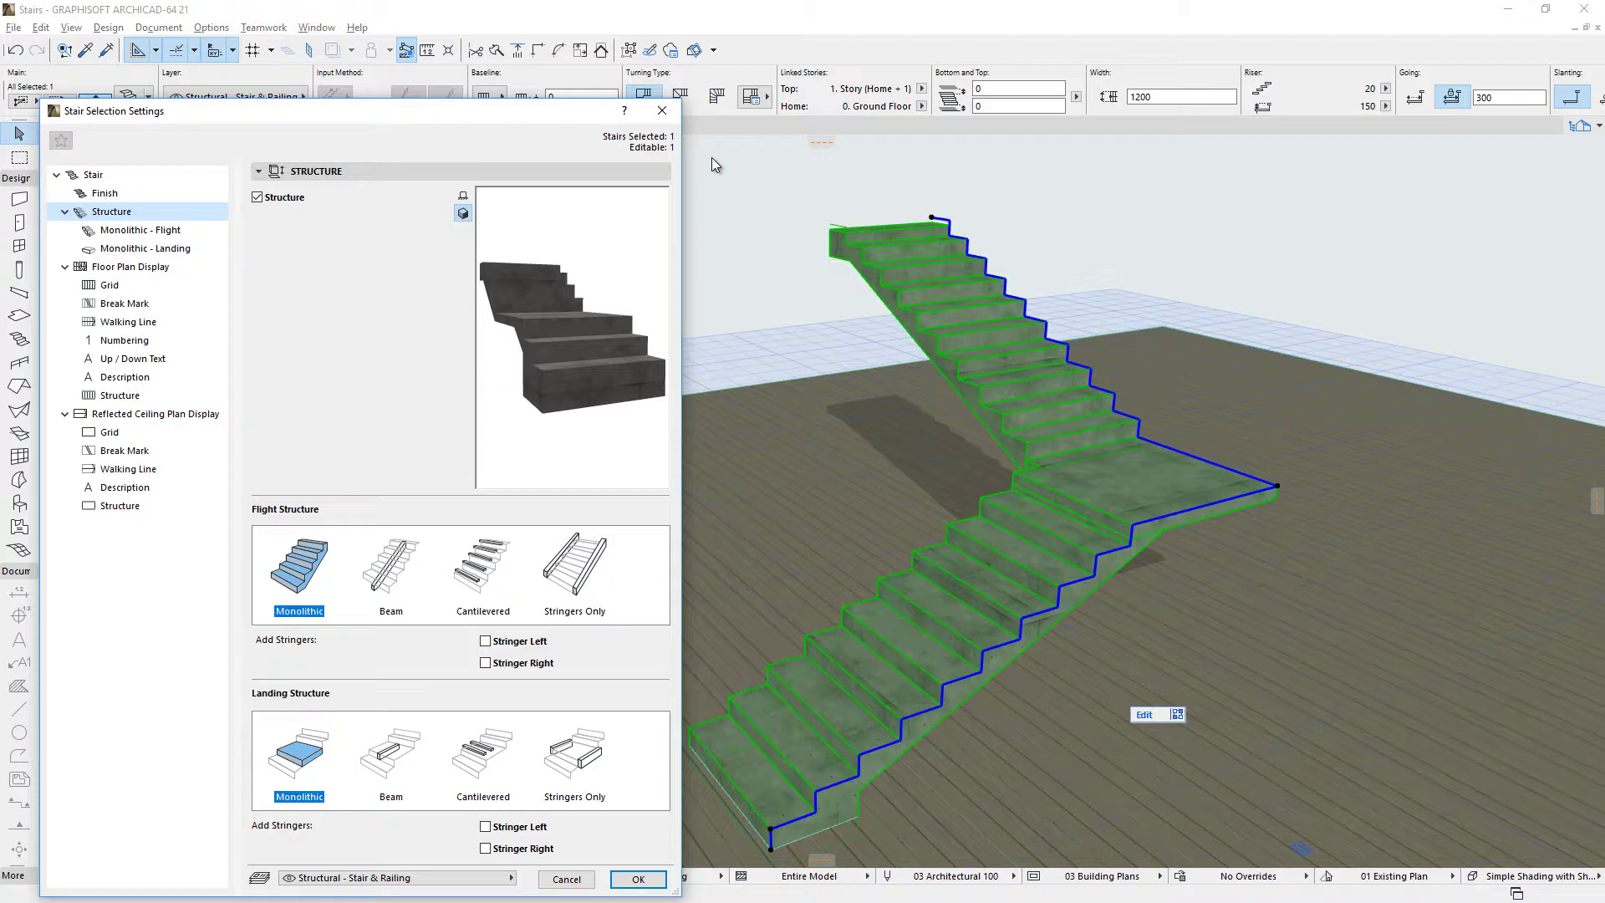
pyautogui.press('Return')
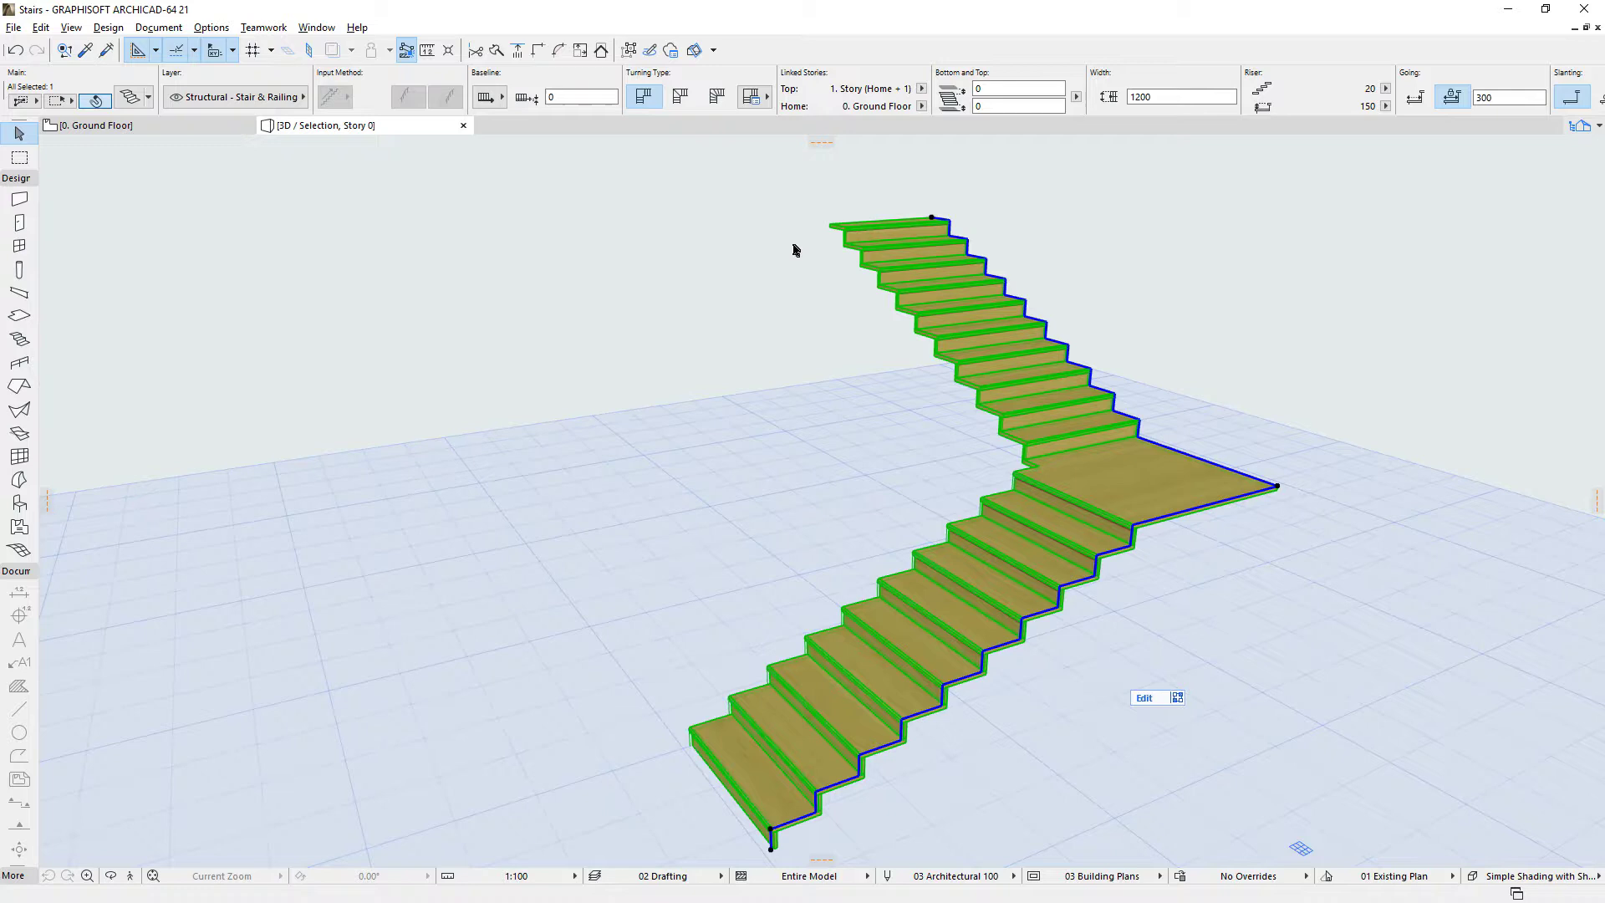
# Review the Timber - Floor tread and riser finish pages and the Tread 21 and Riser 21 types.
pyautogui.hotkey('ctrl', 't')
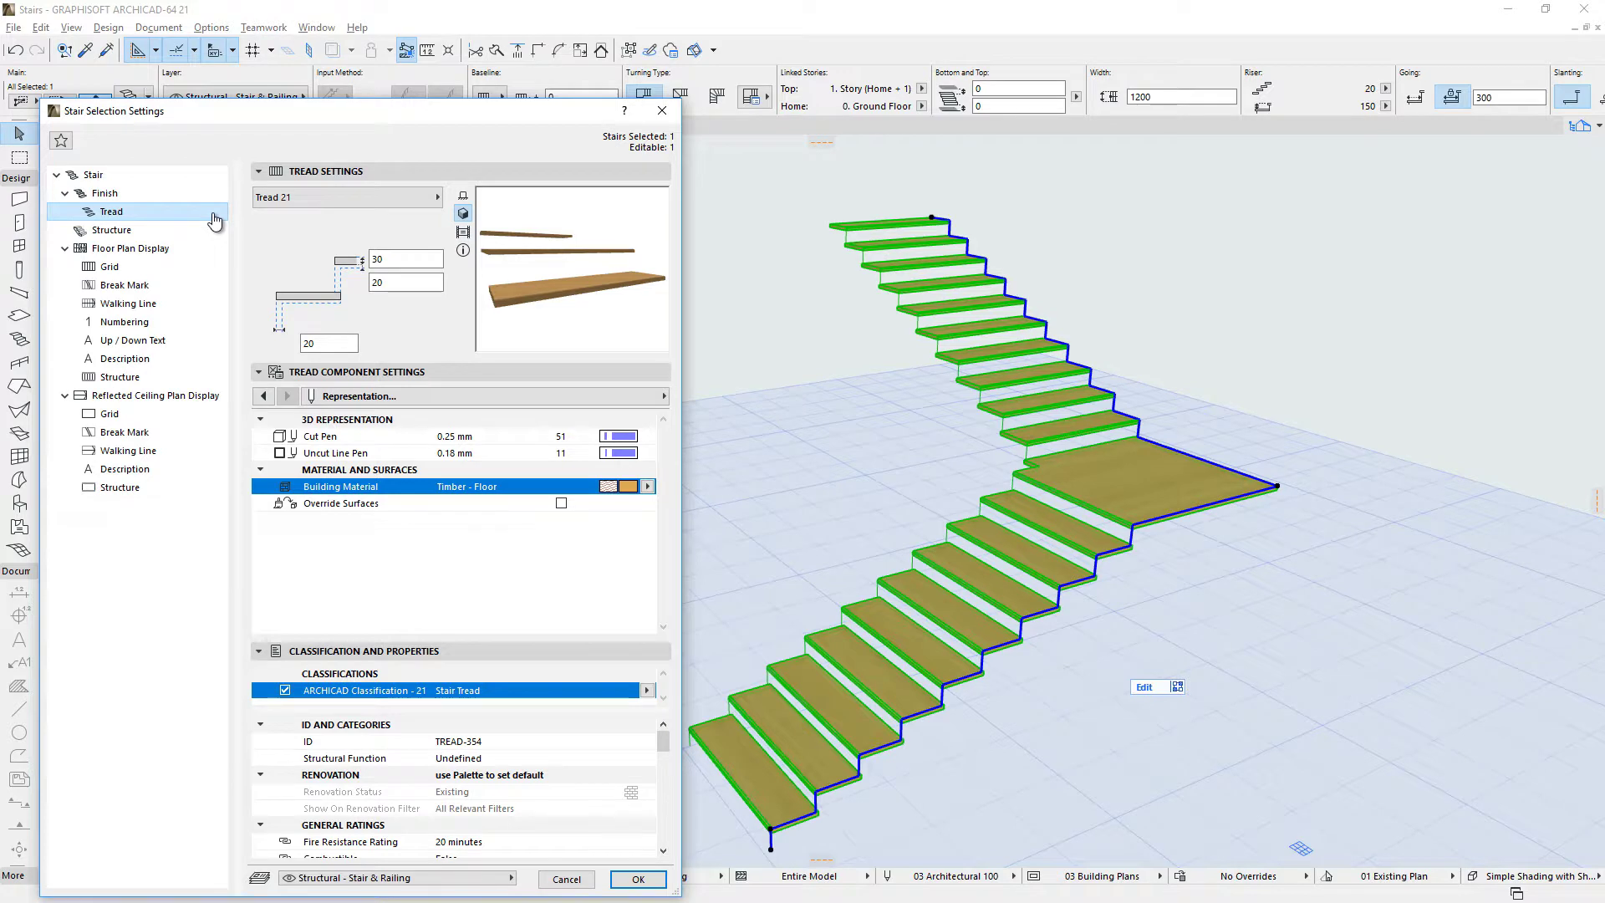
pyautogui.click(208, 219)
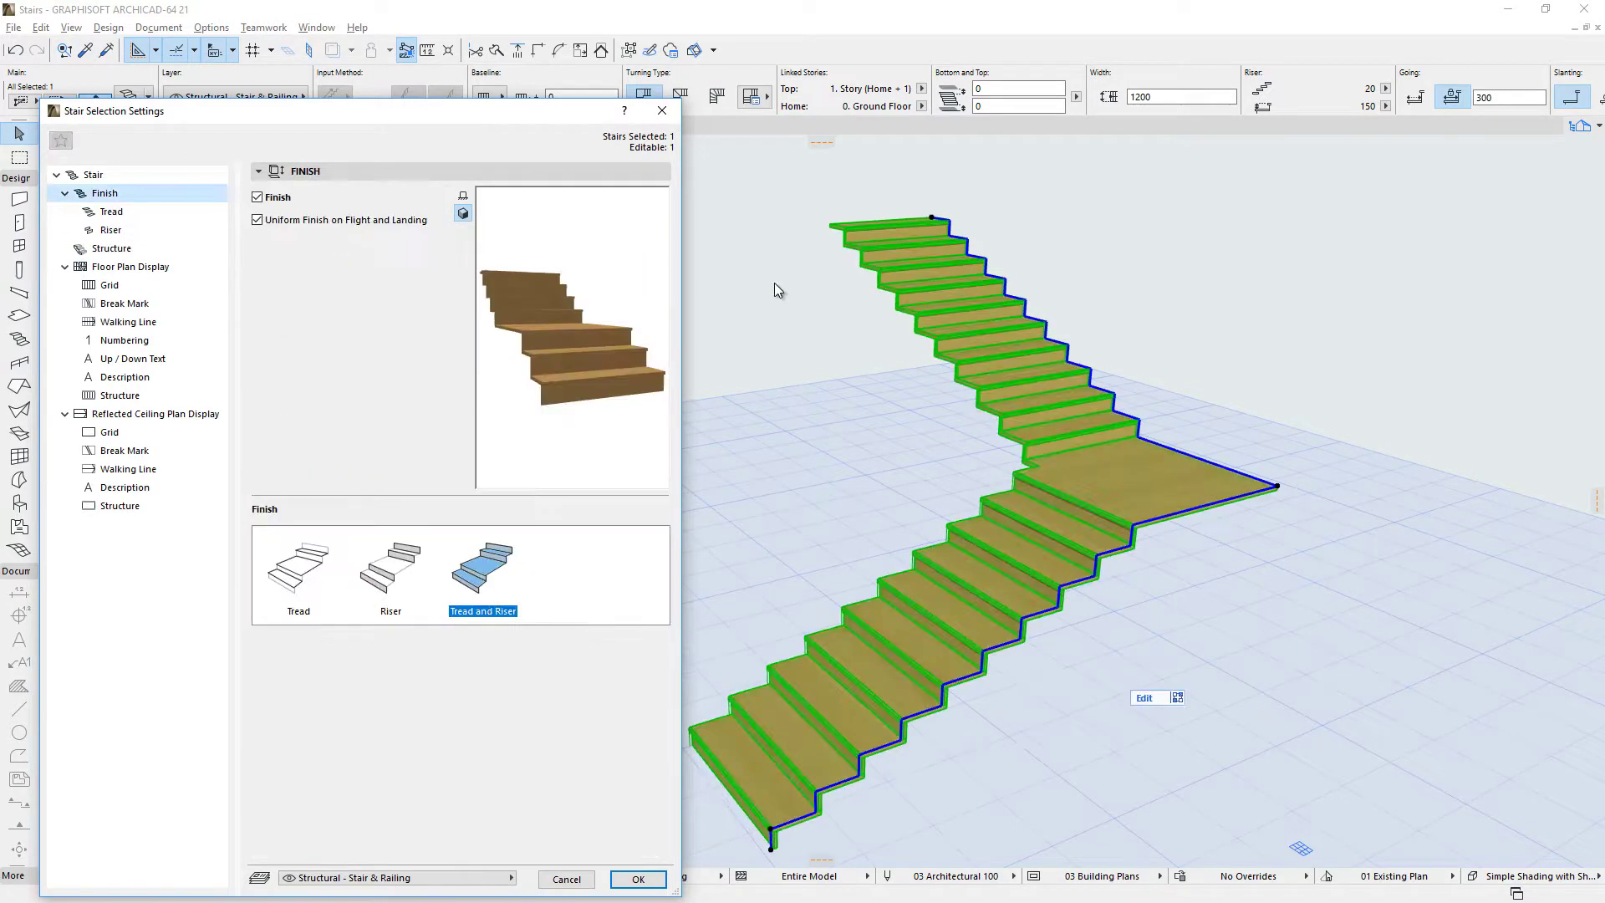
pyautogui.click(192, 214)
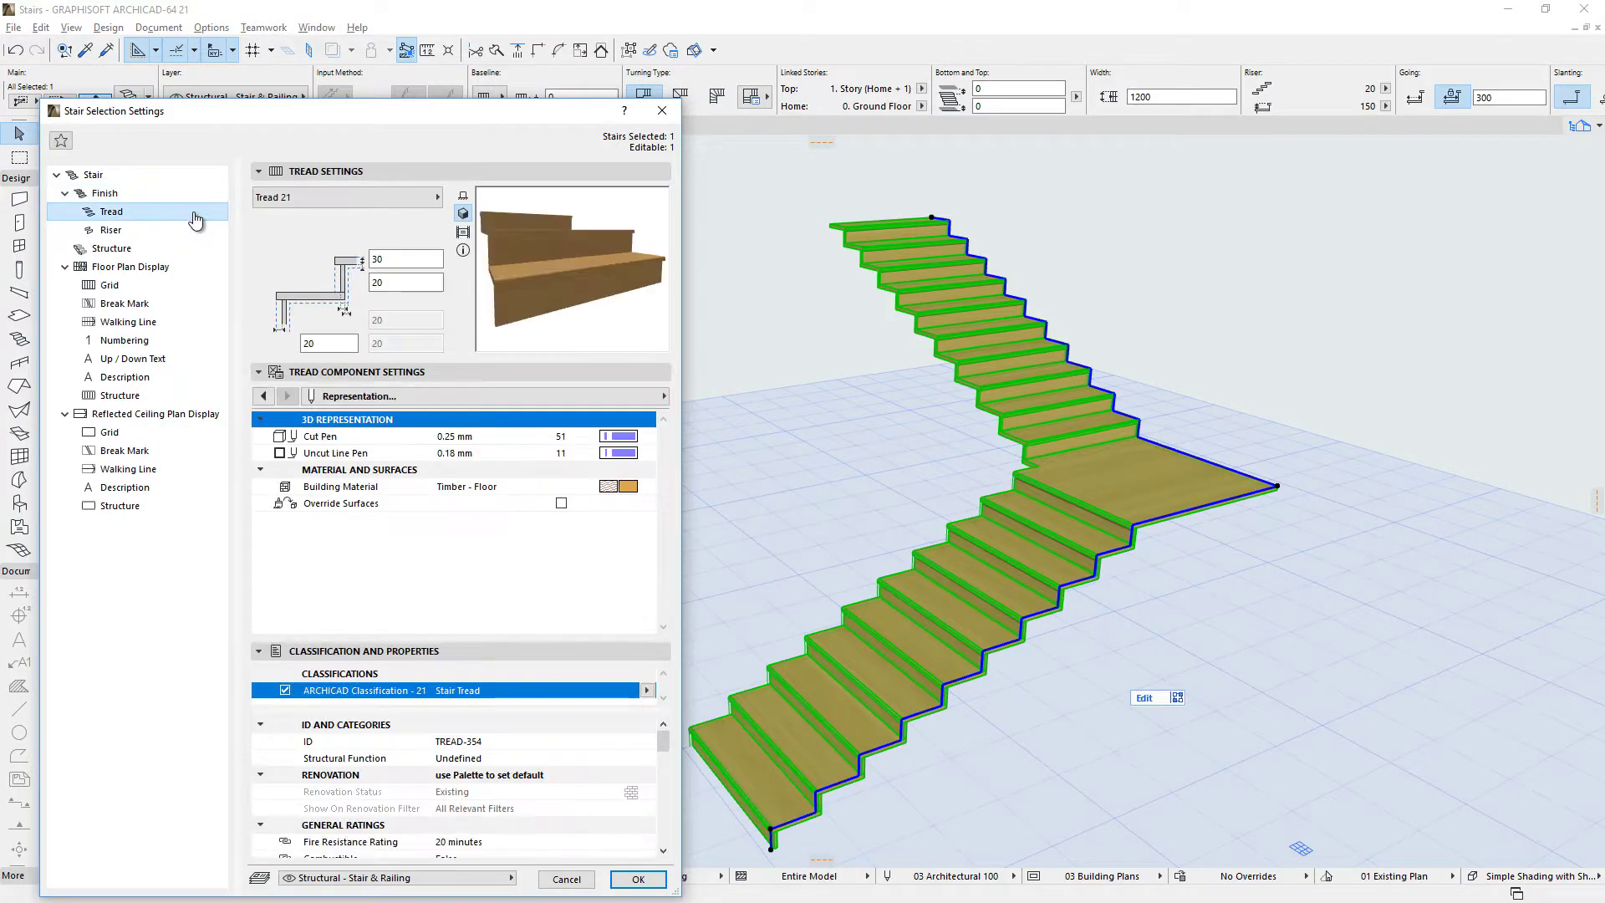
pyautogui.click(437, 198)
pyautogui.click(437, 198)
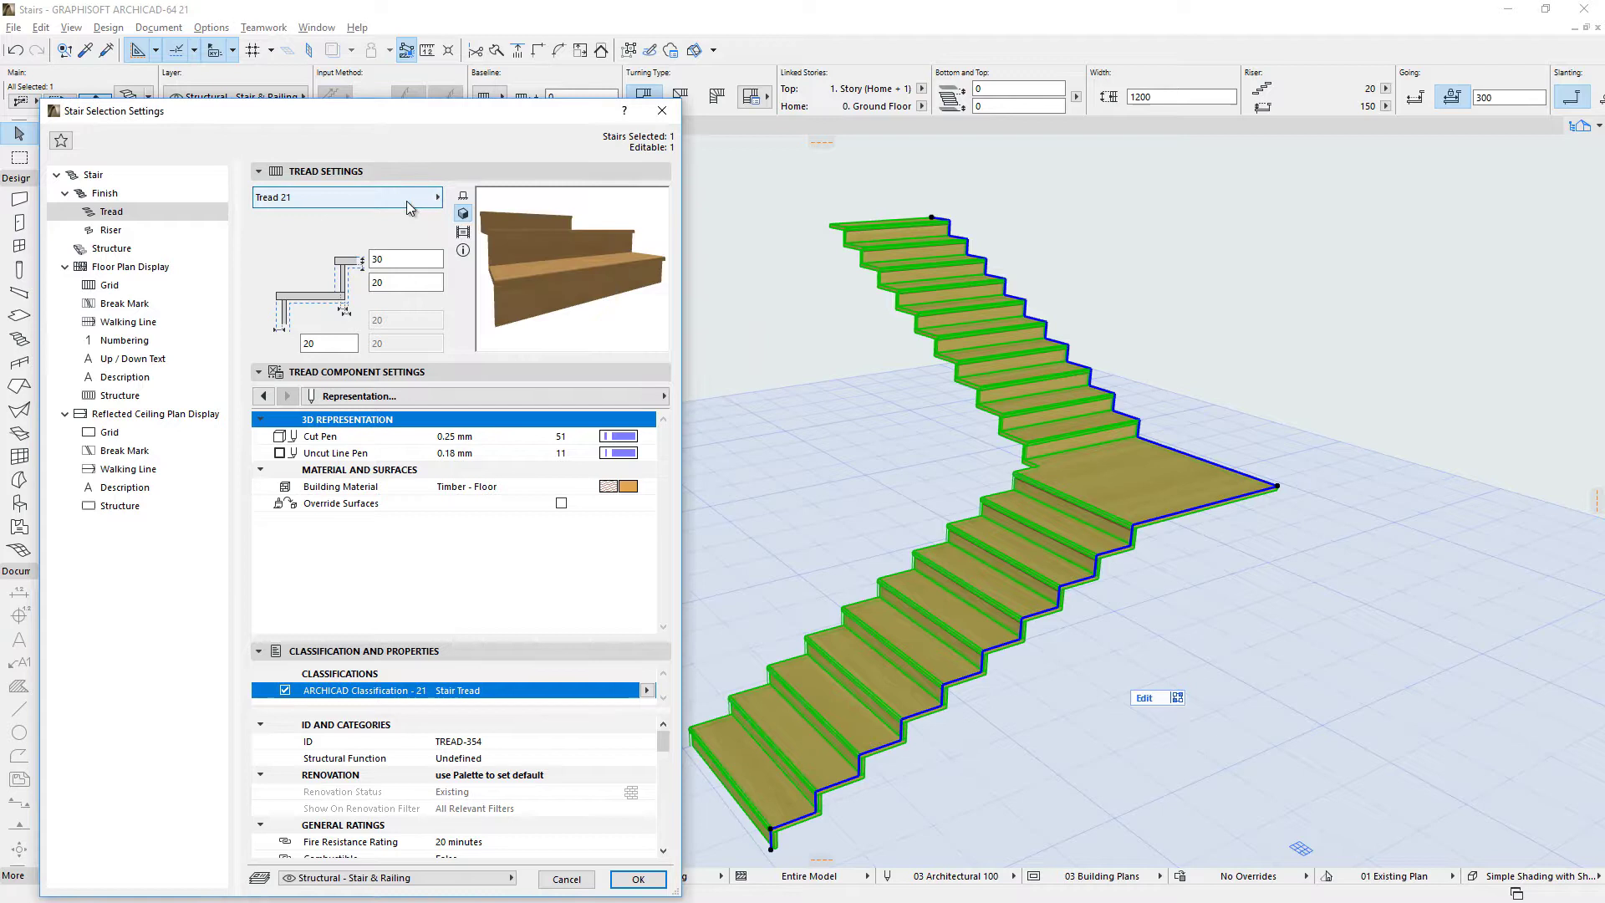
pyautogui.click(191, 230)
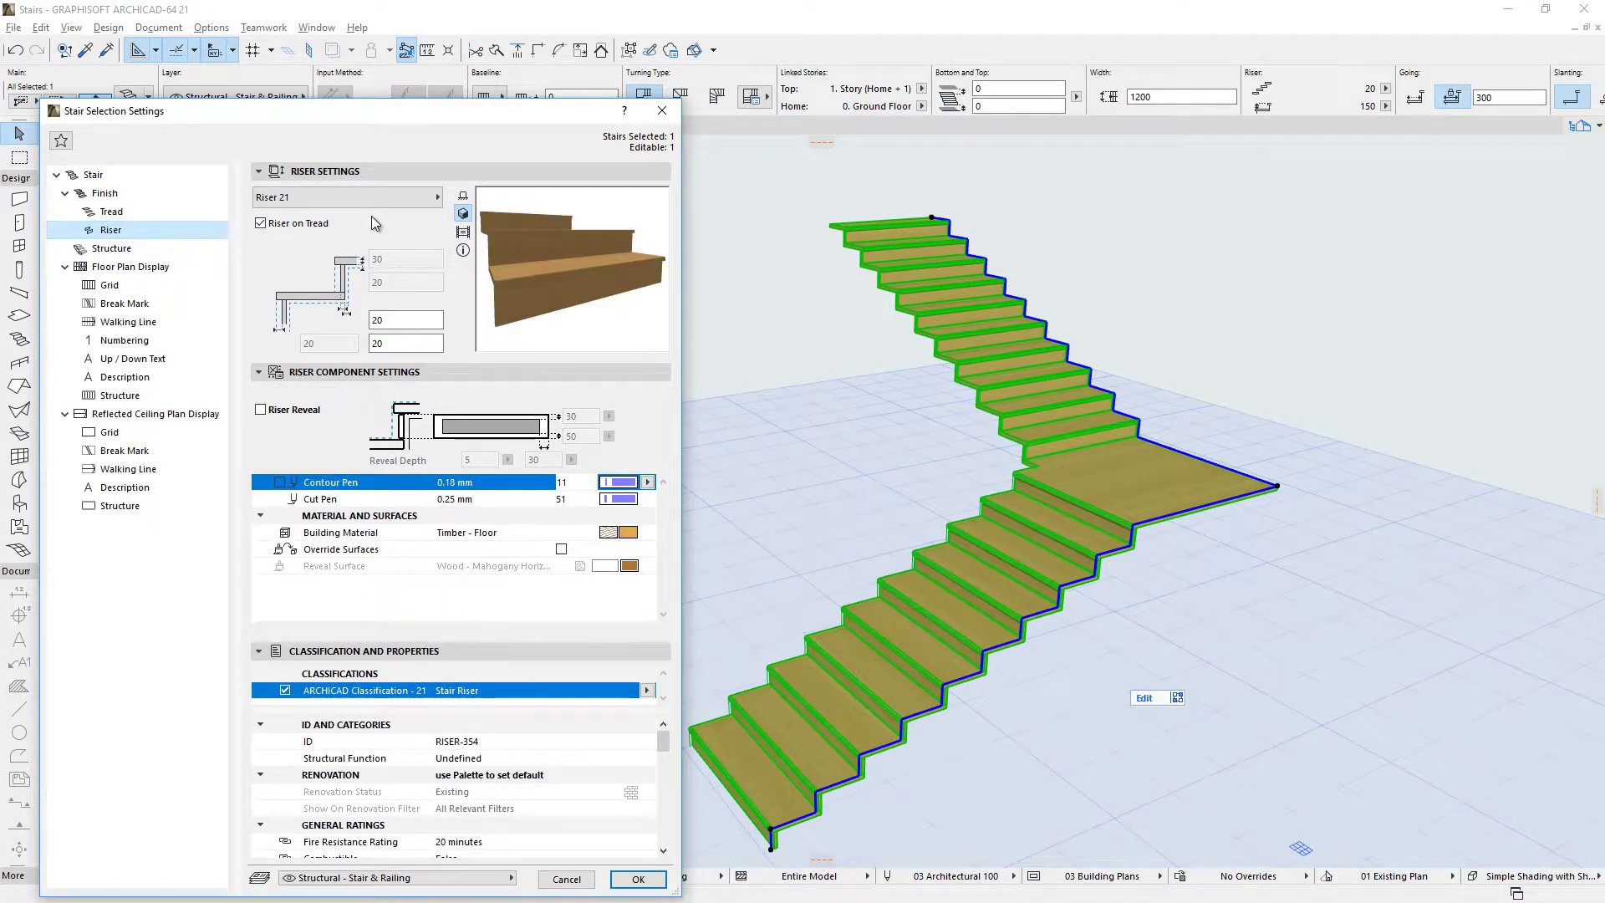
pyautogui.click(419, 201)
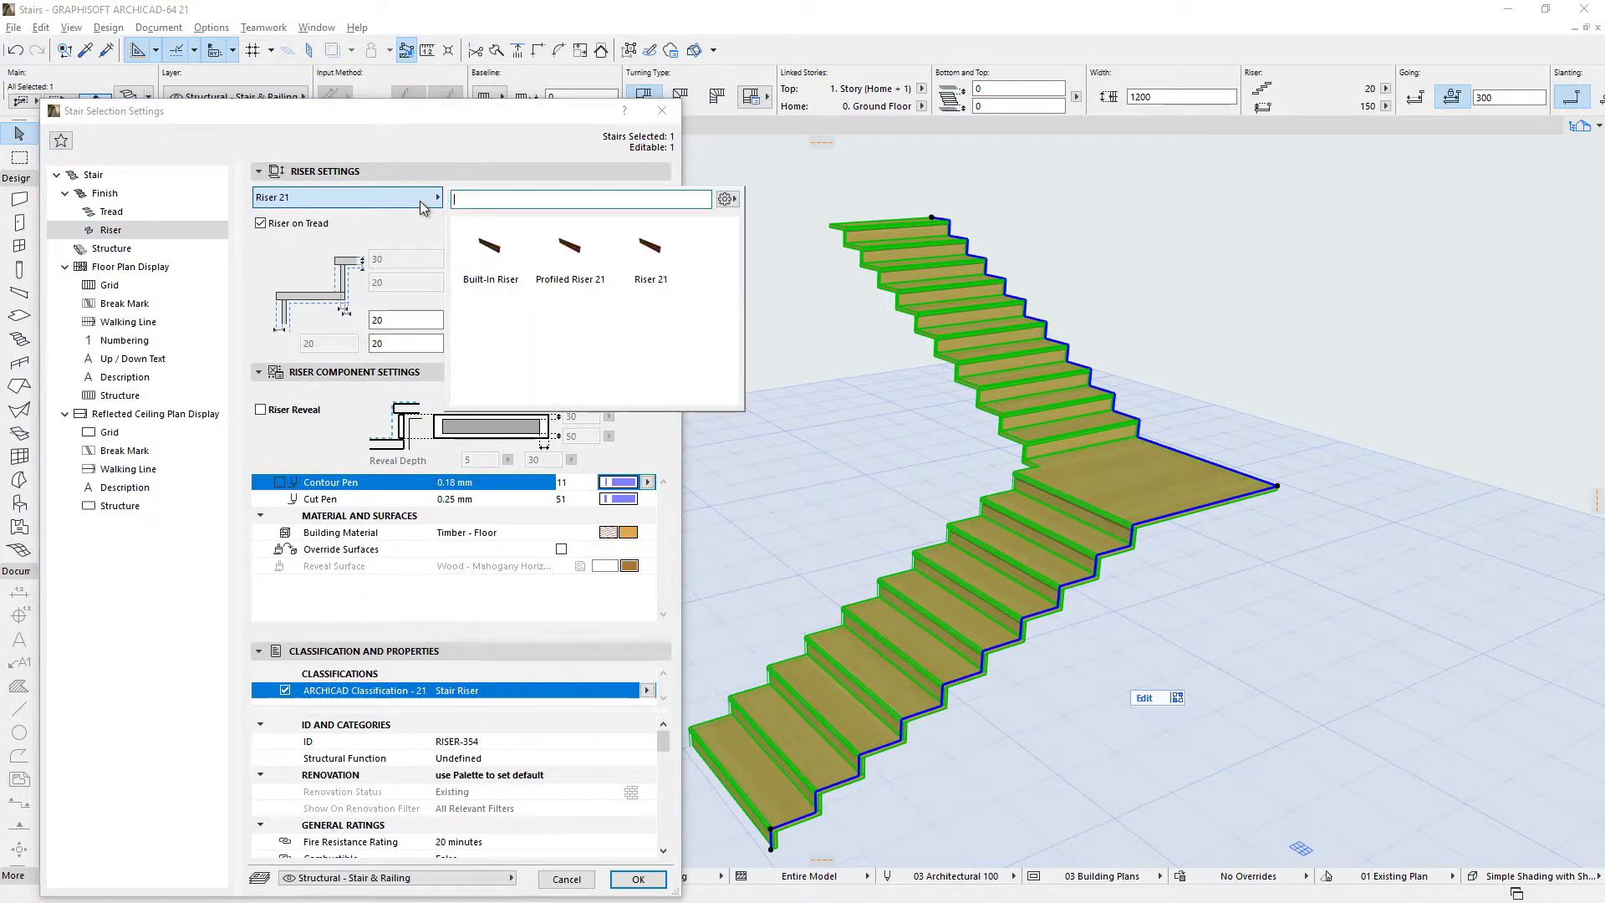
# Close the stair settings and draw a new stair from the floor, turning at the landing, to the slab edge.
pyautogui.click(419, 201)
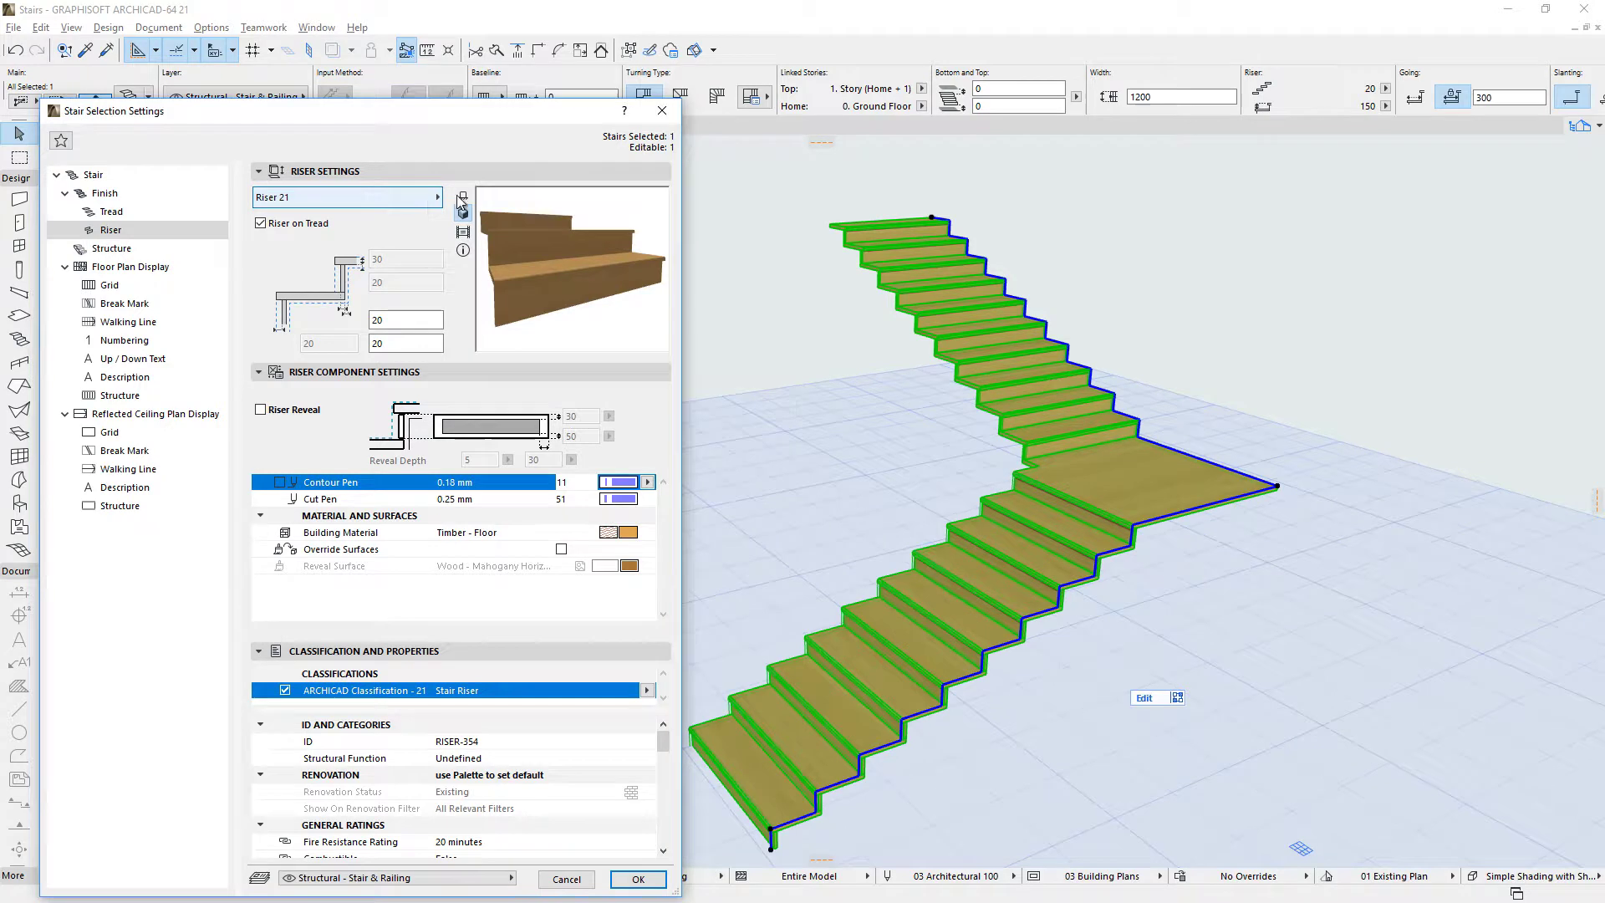
pyautogui.click(662, 110)
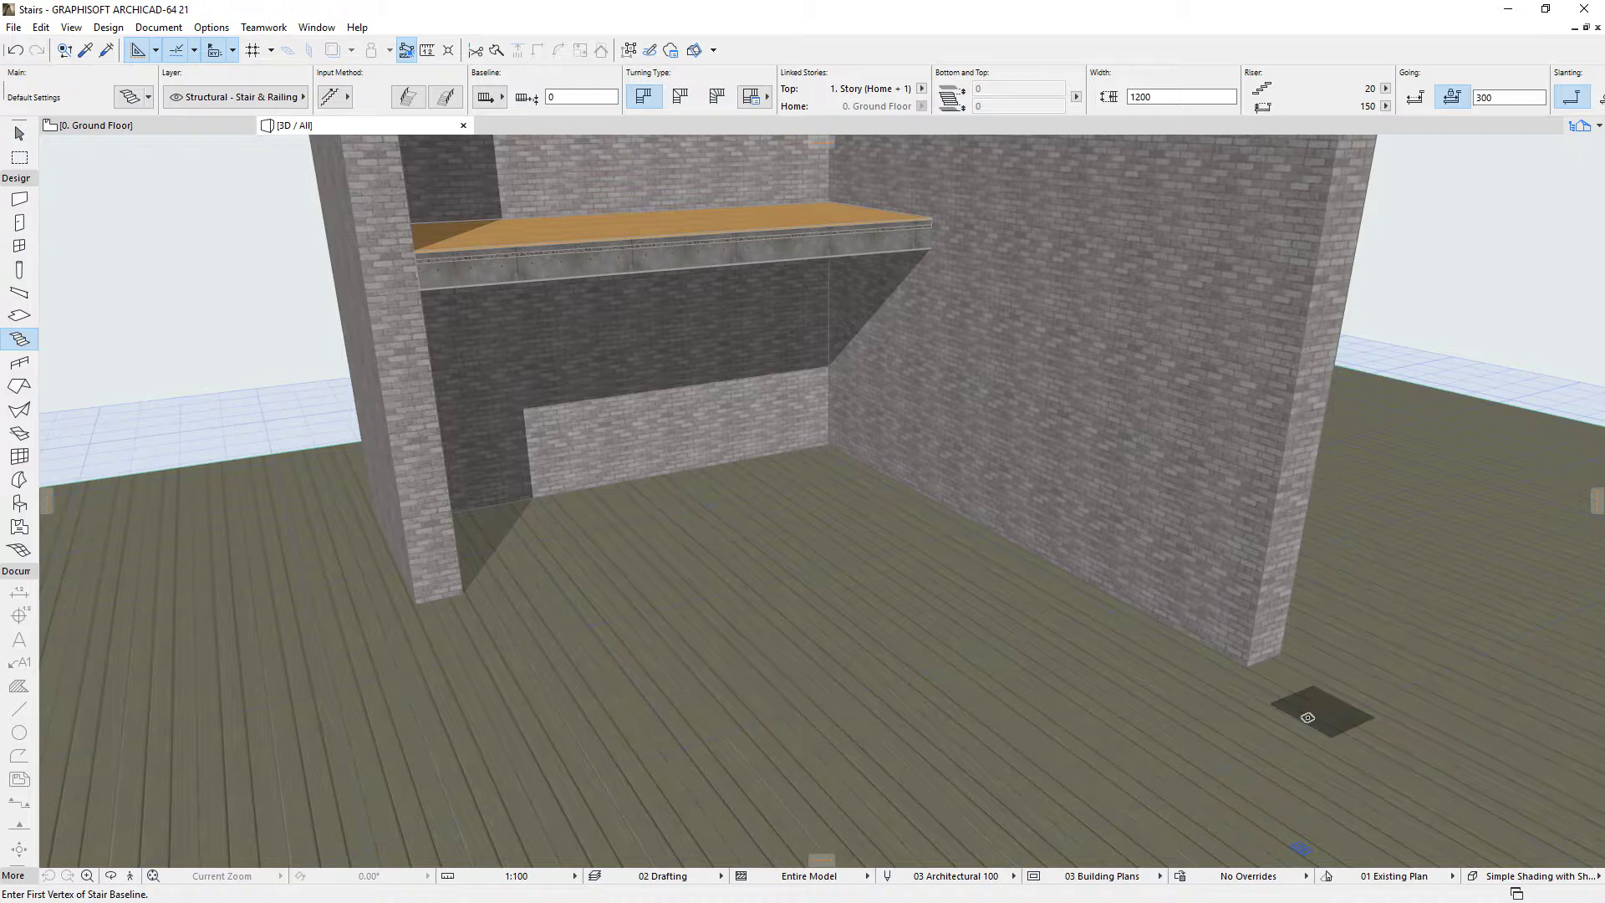
pyautogui.click(762, 845)
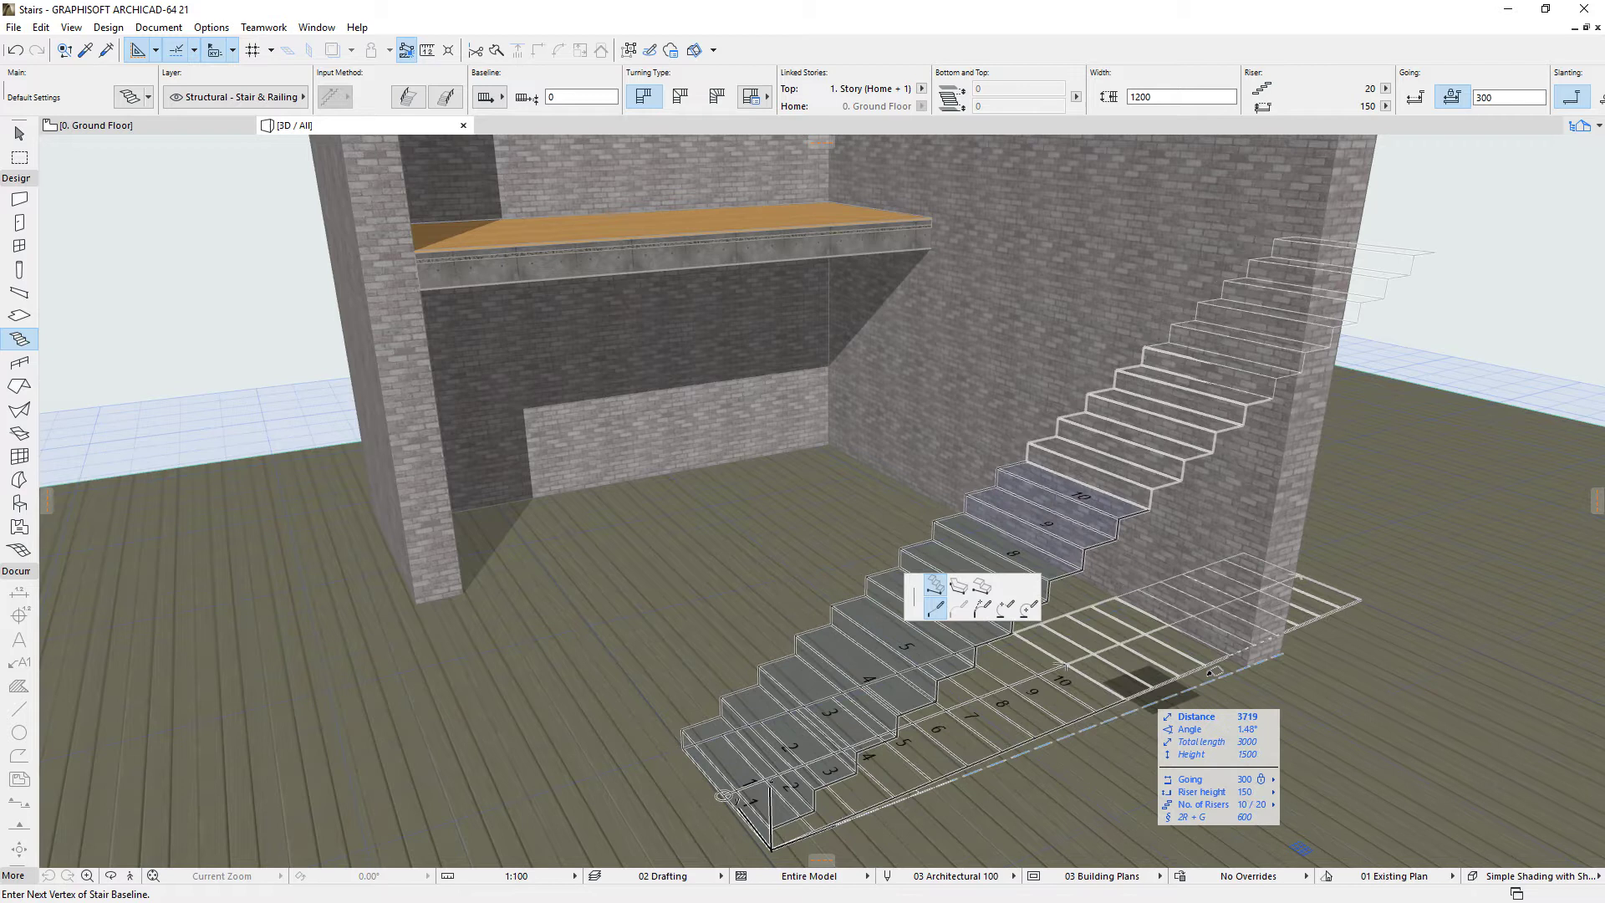
pyautogui.click(1252, 662)
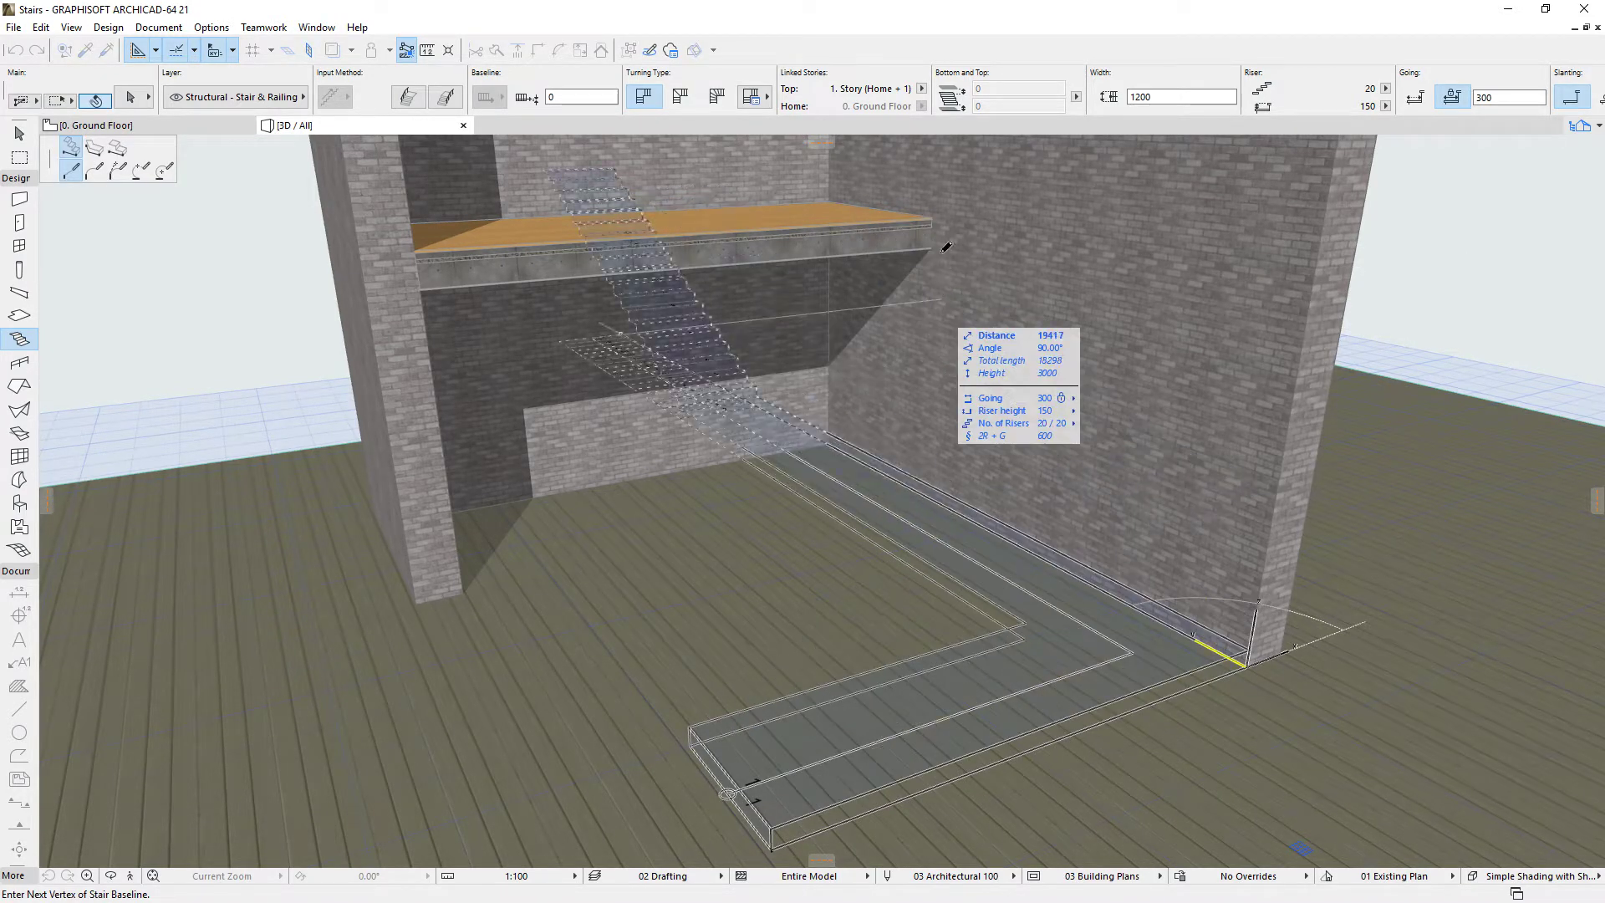
pyautogui.click(935, 215)
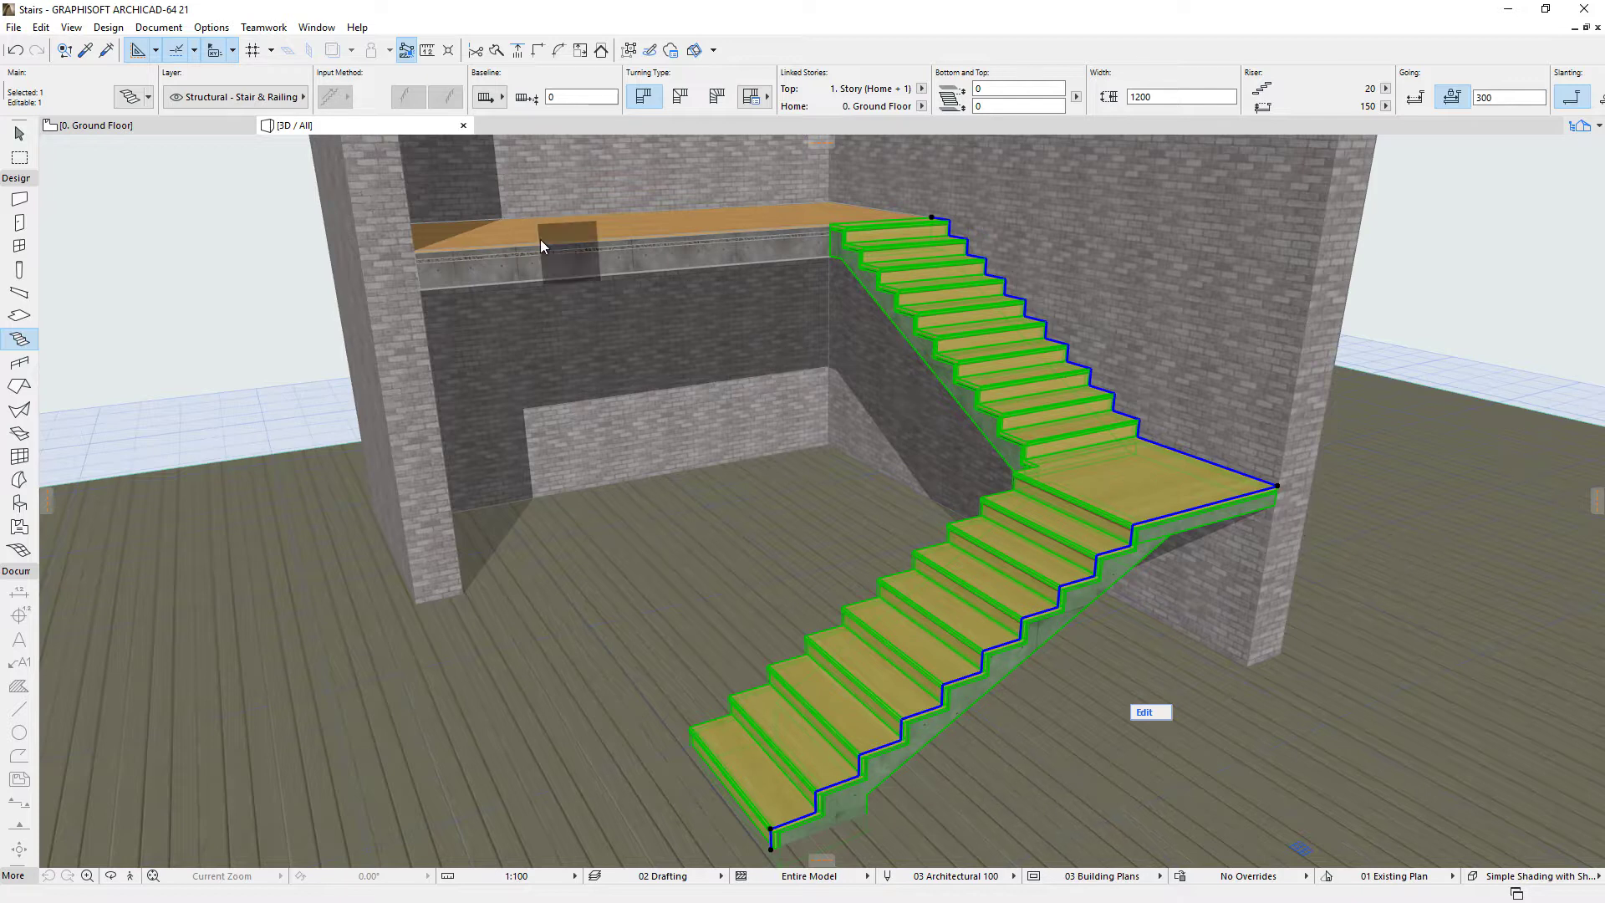
pyautogui.click(159, 27)
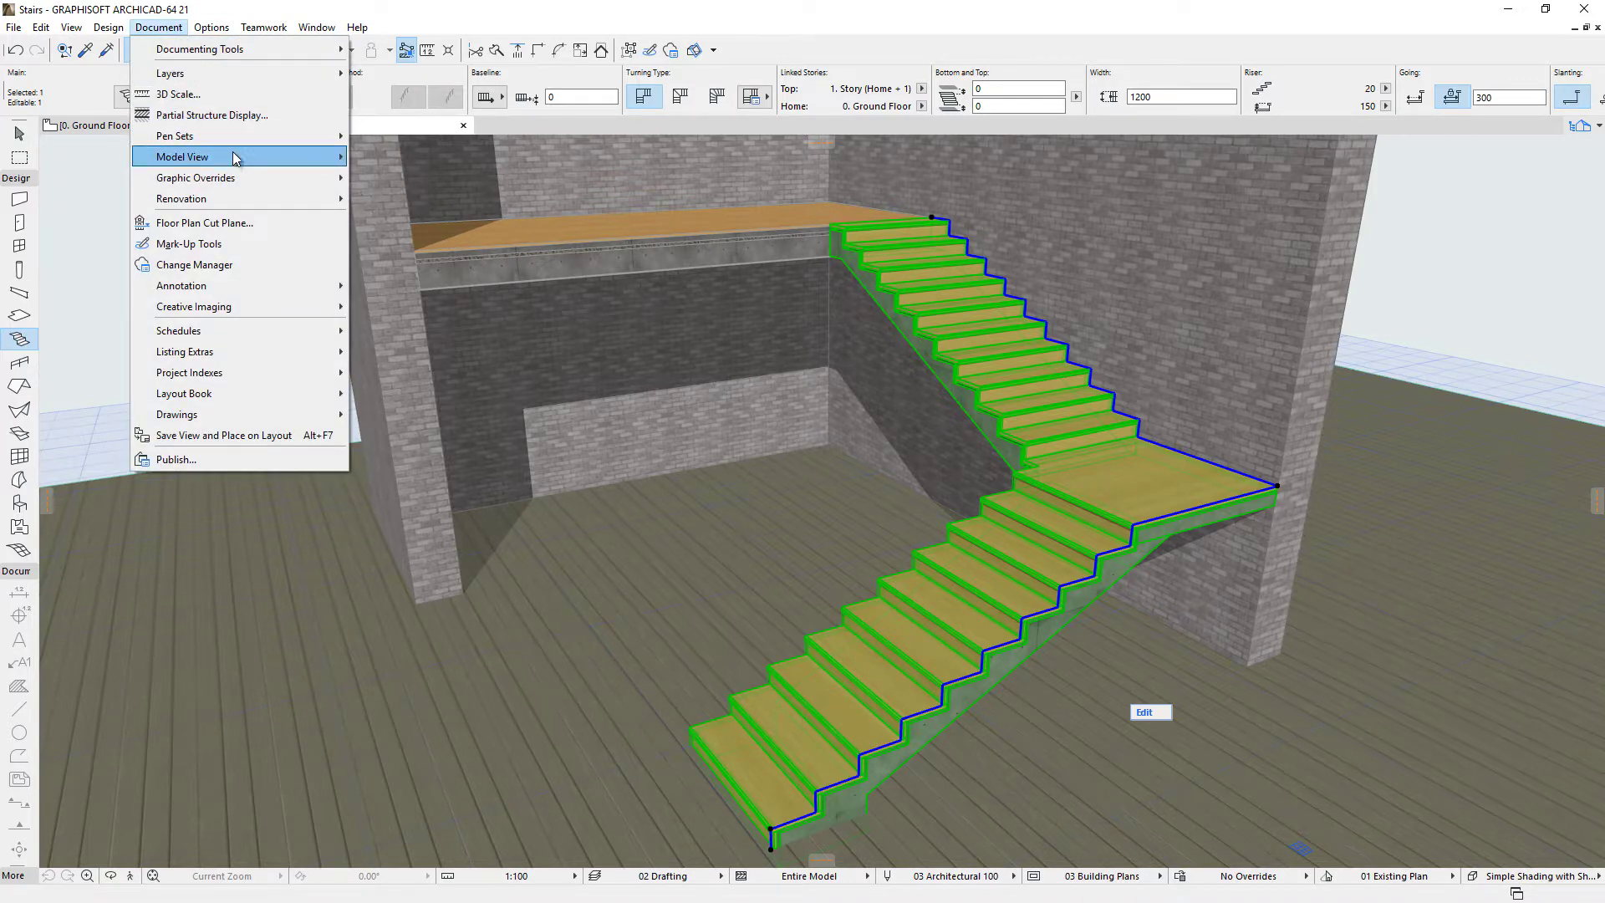
pyautogui.moveTo(235, 159)
pyautogui.click(422, 156)
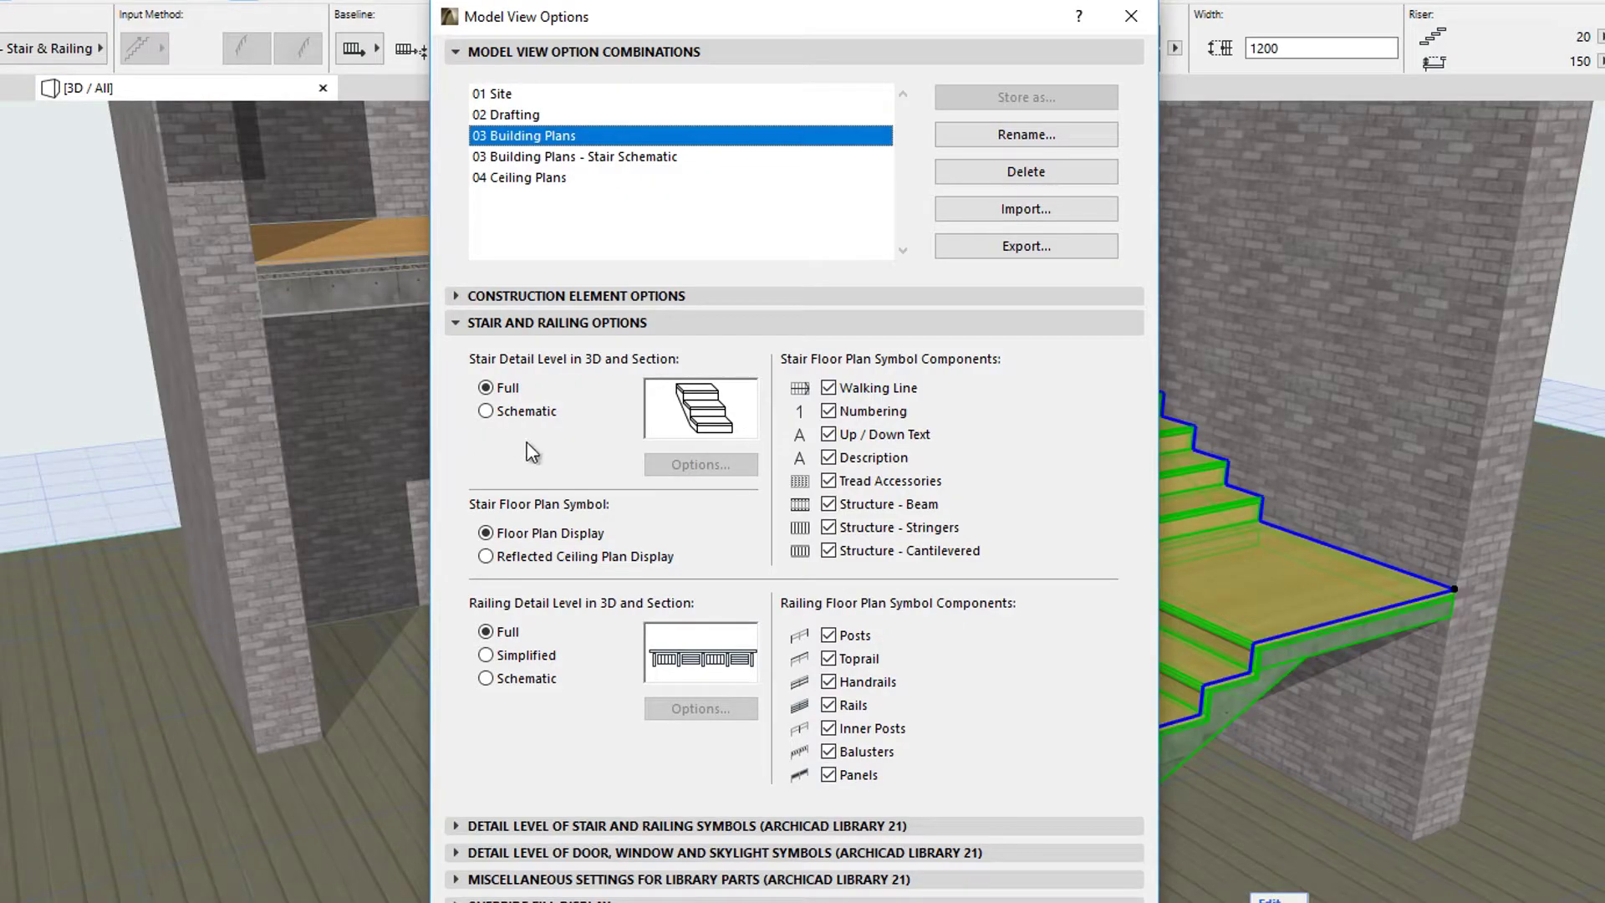
pyautogui.click(542, 417)
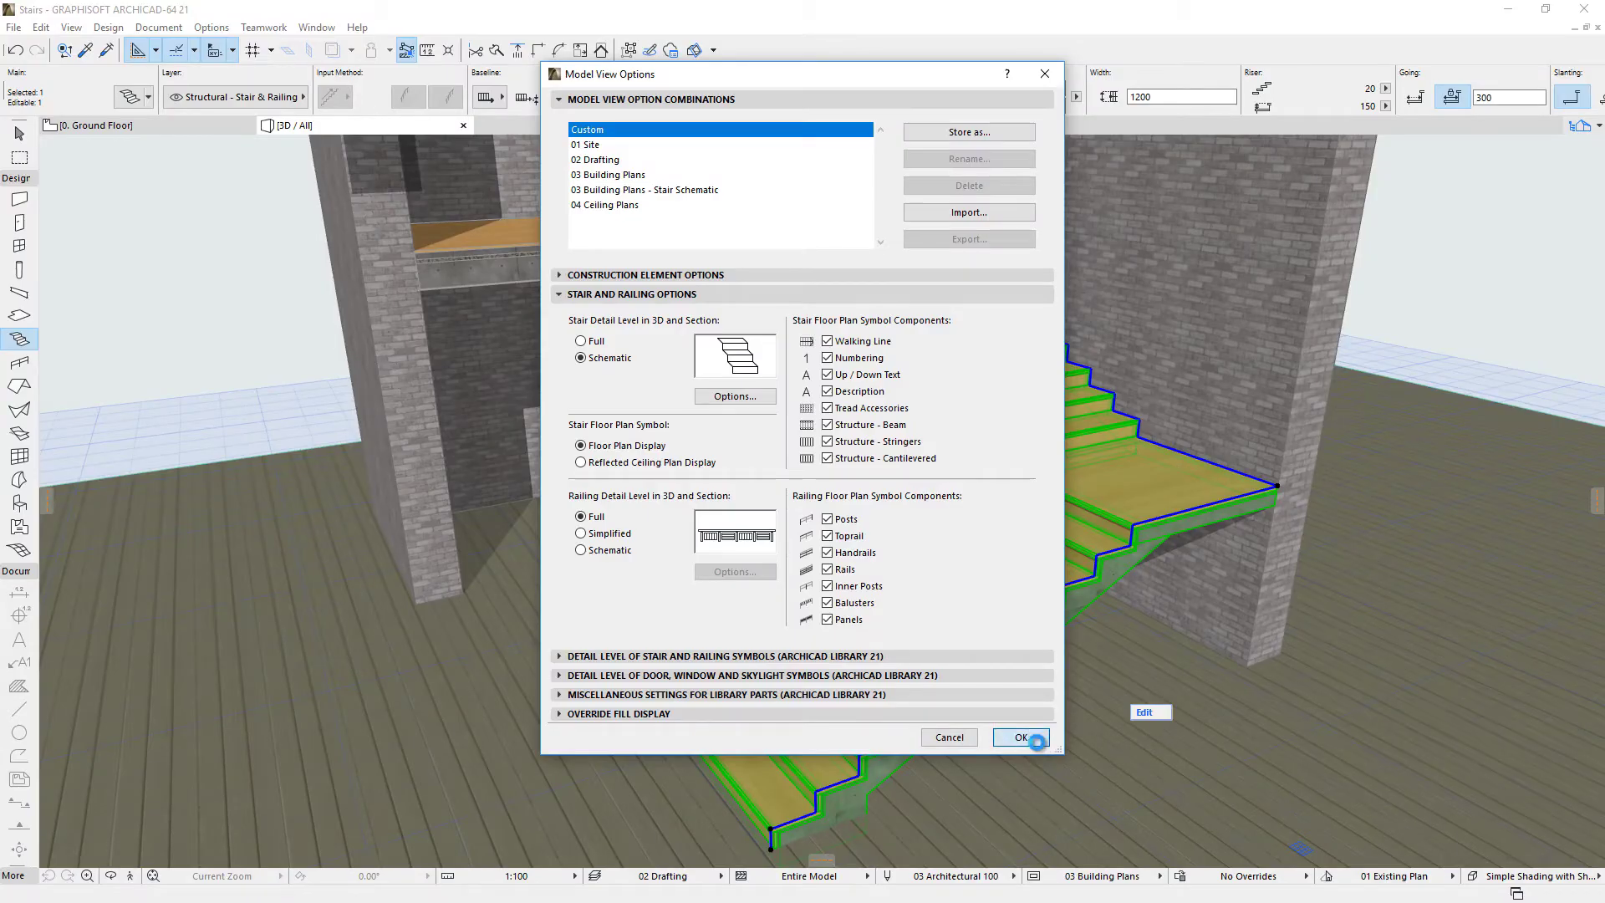
pyautogui.click(1018, 741)
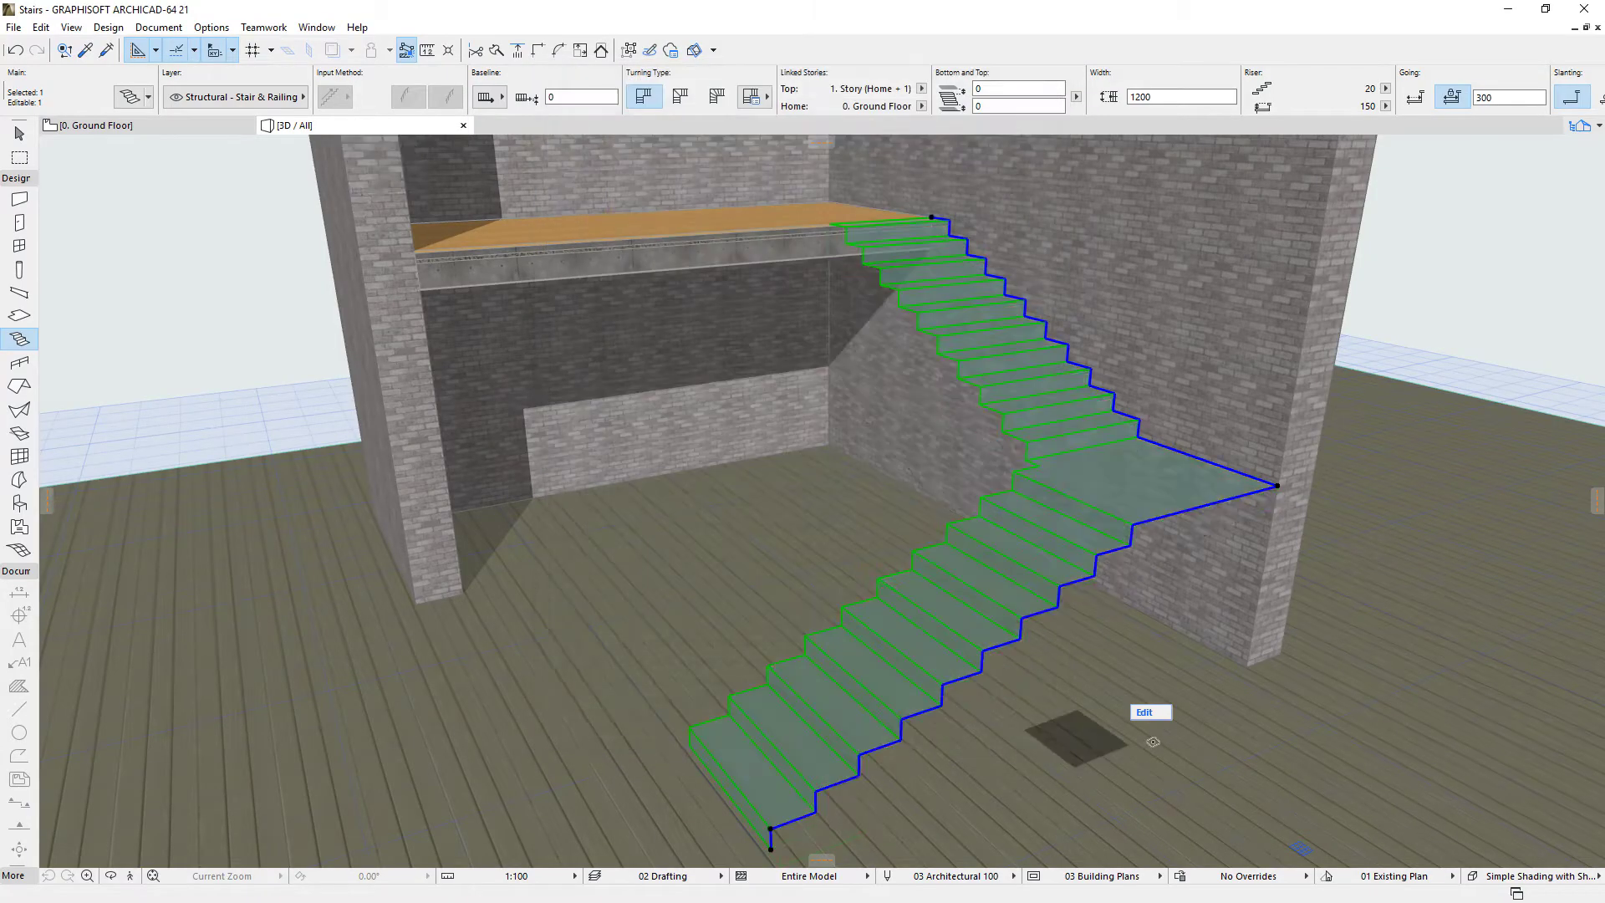
pyautogui.click(1103, 875)
pyautogui.click(1223, 826)
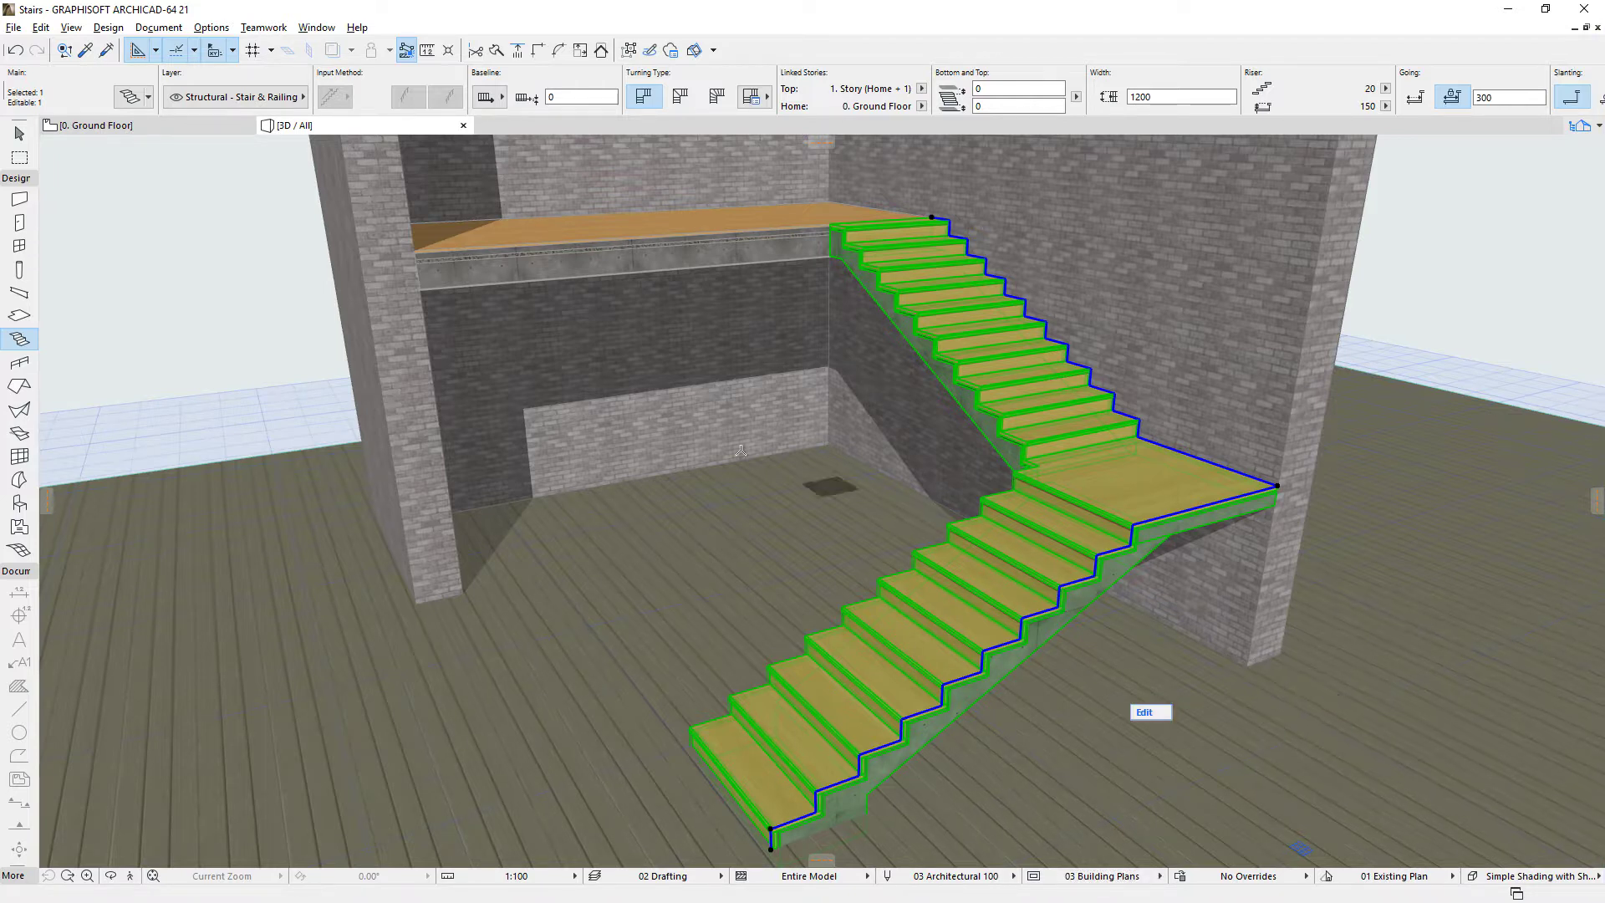
pyautogui.click(132, 97)
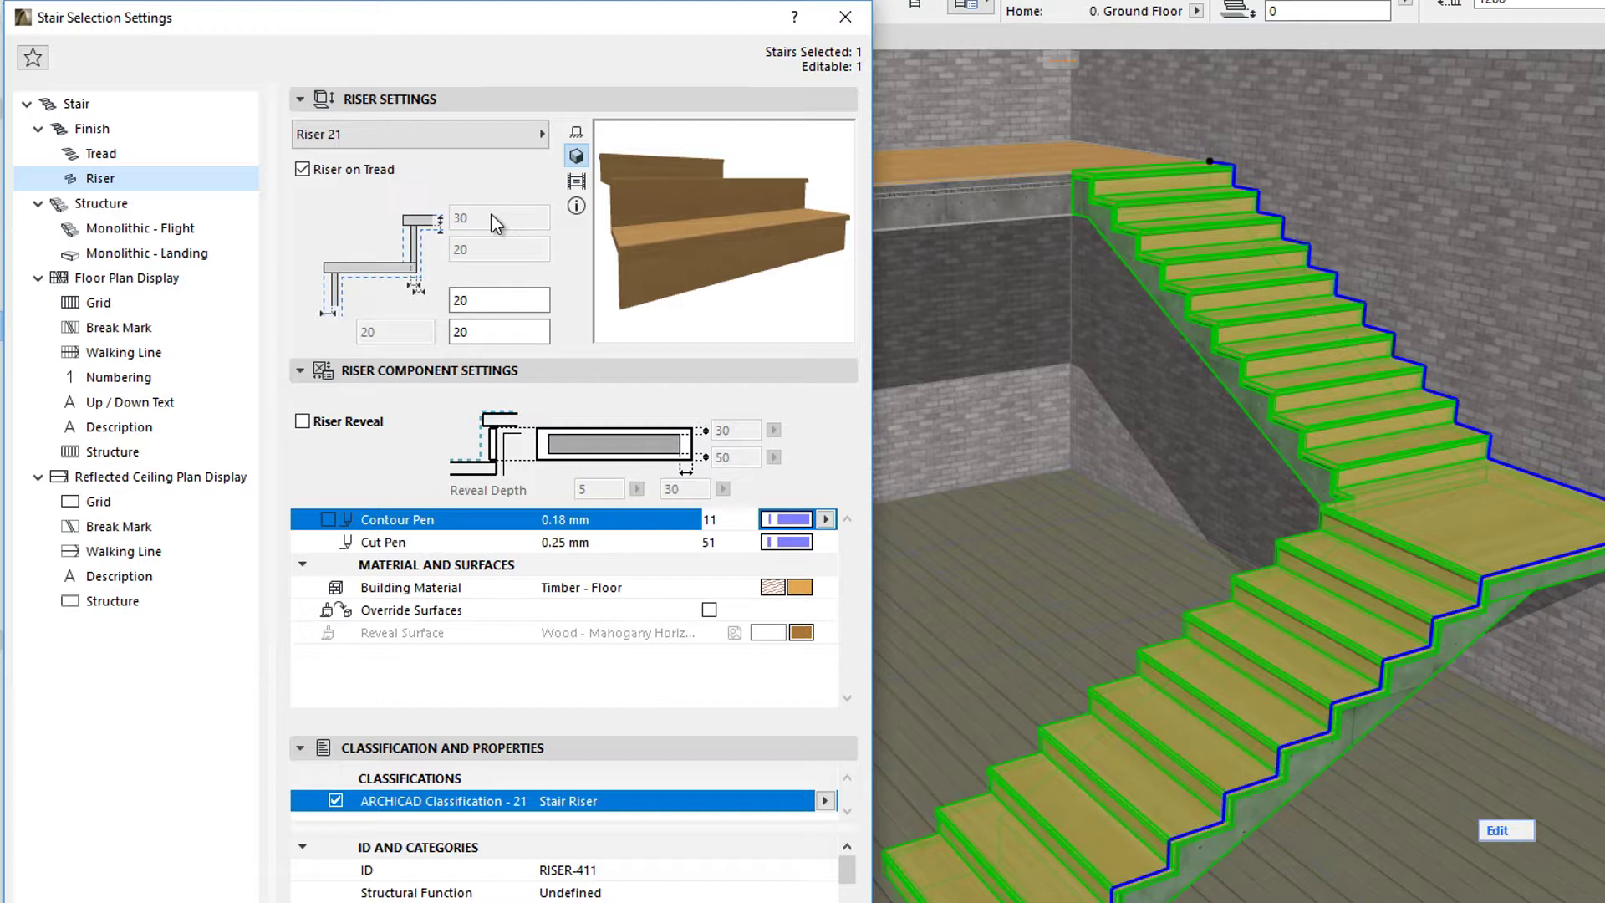
pyautogui.click(845, 16)
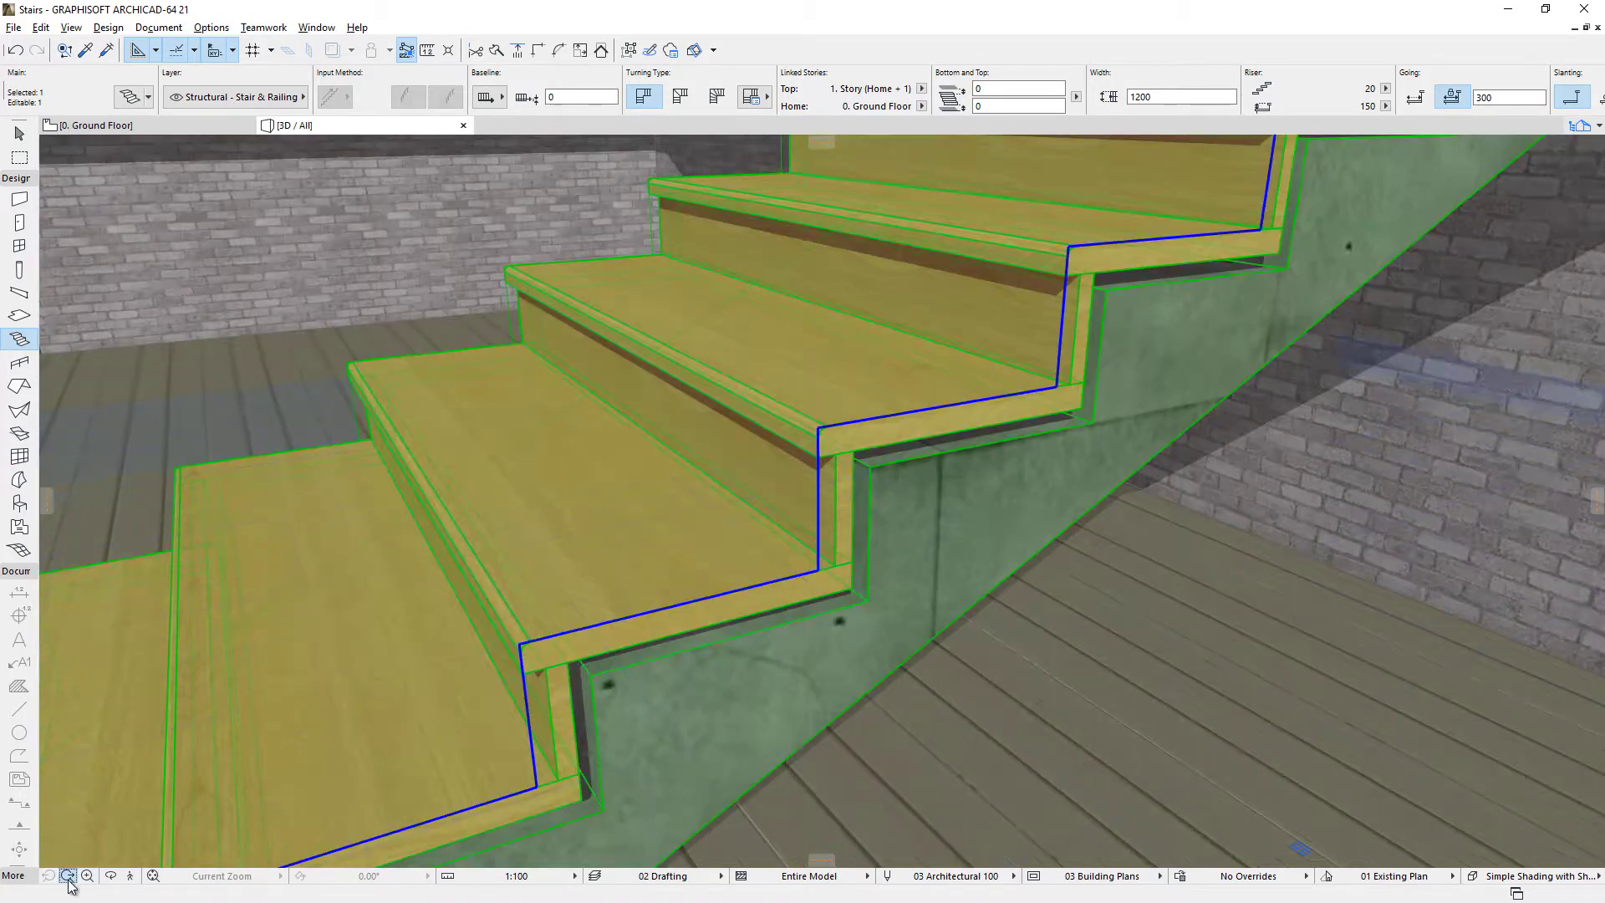
pyautogui.click(67, 876)
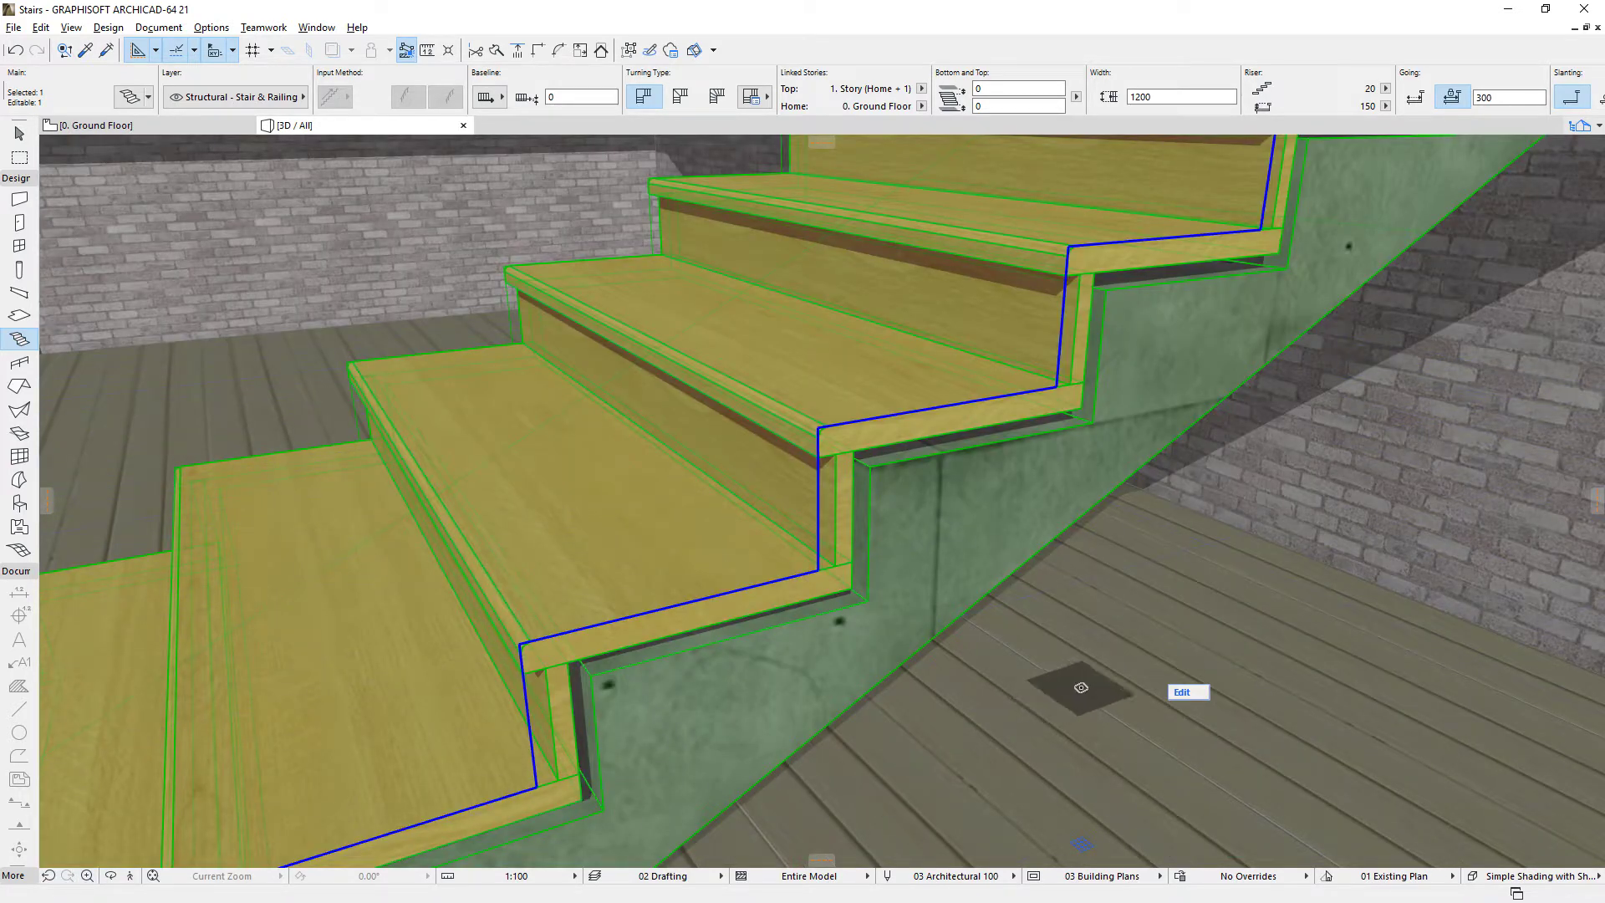
pyautogui.click(1088, 876)
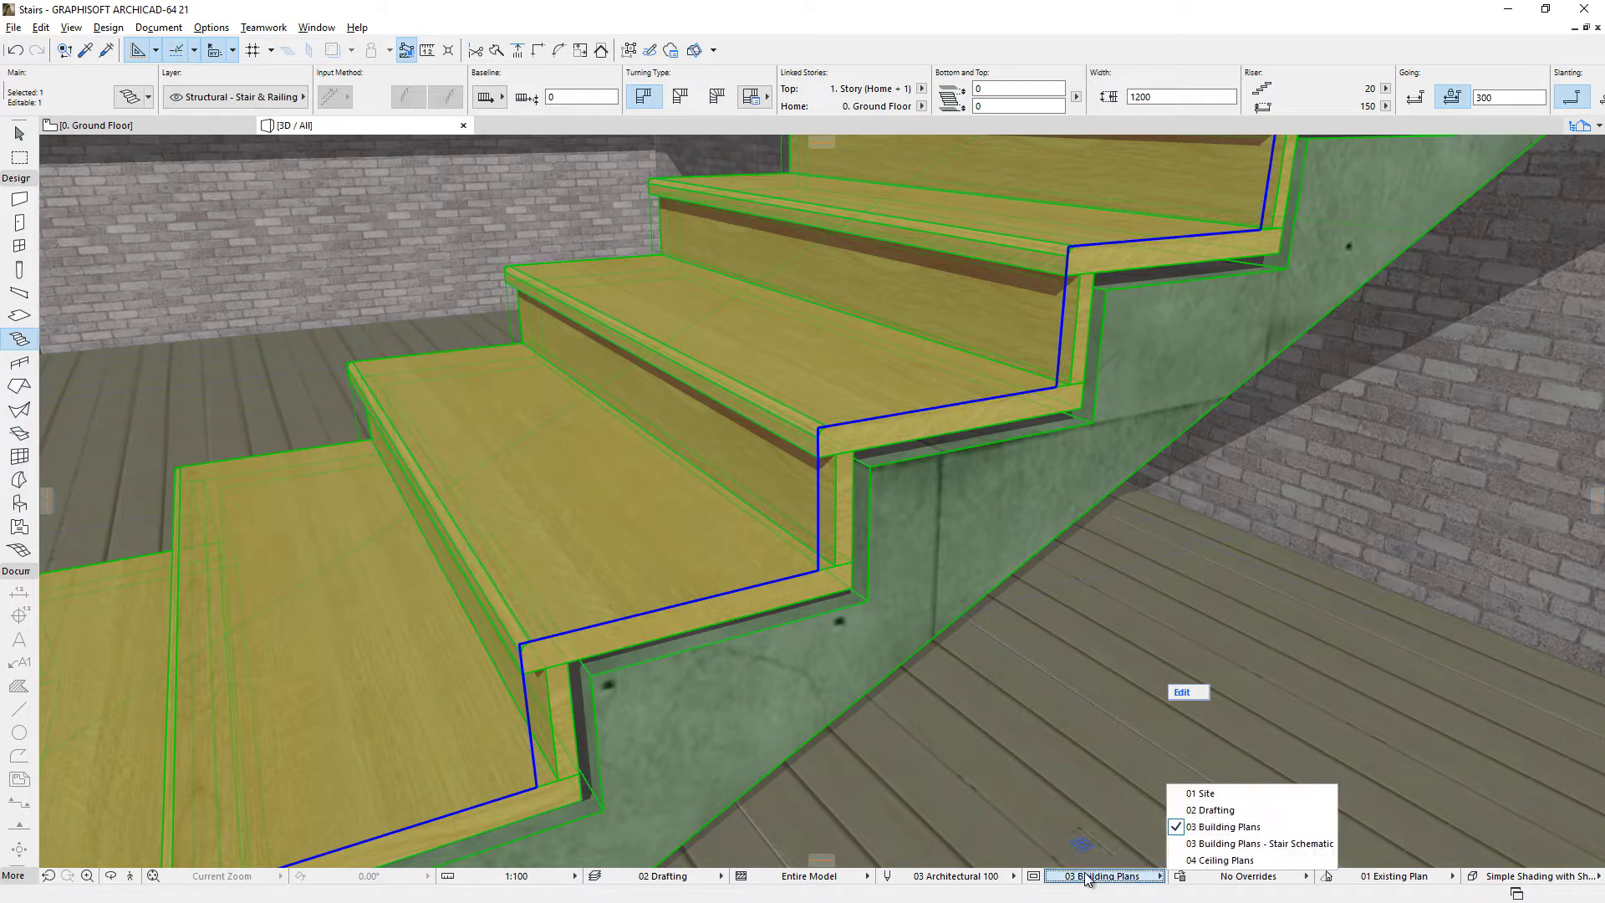
pyautogui.click(1185, 844)
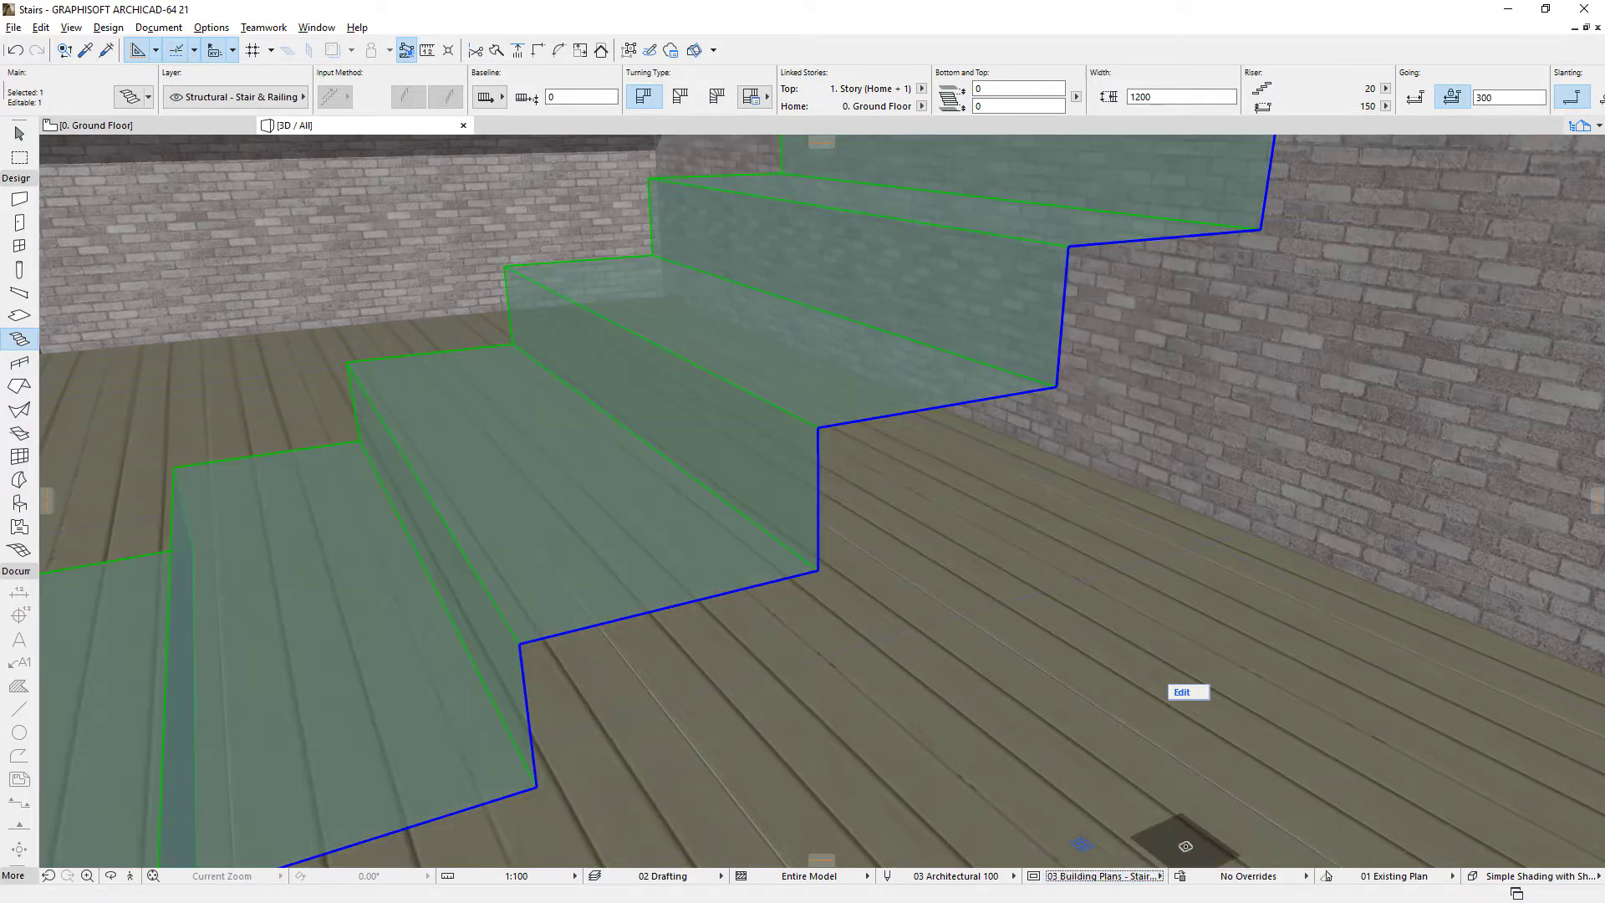
pyautogui.click(1104, 876)
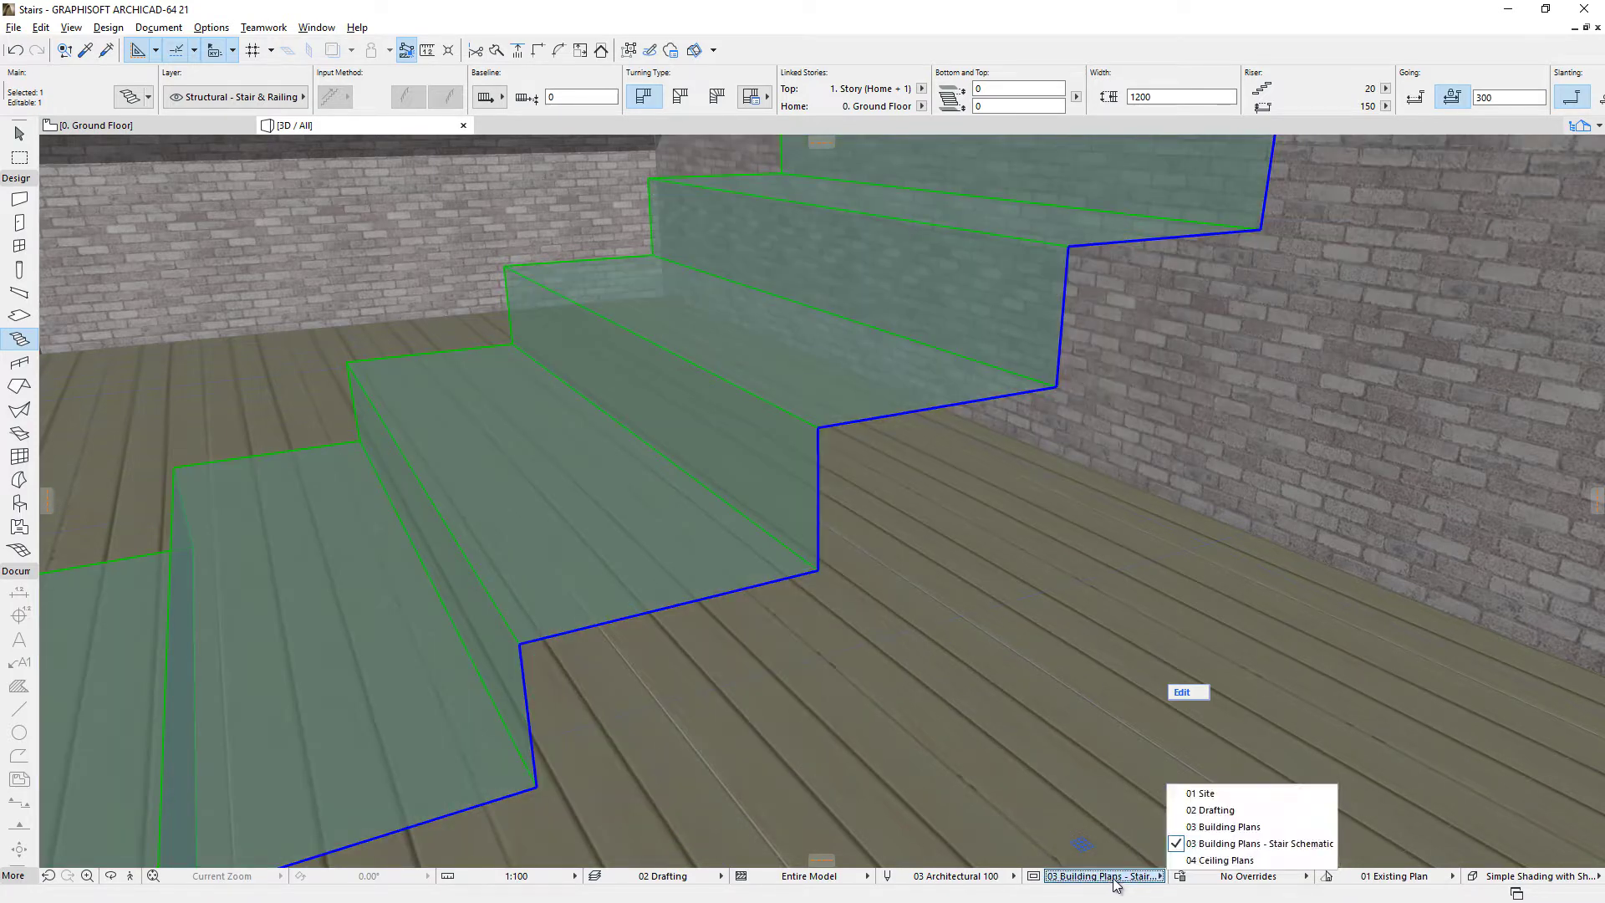
pyautogui.click(1216, 827)
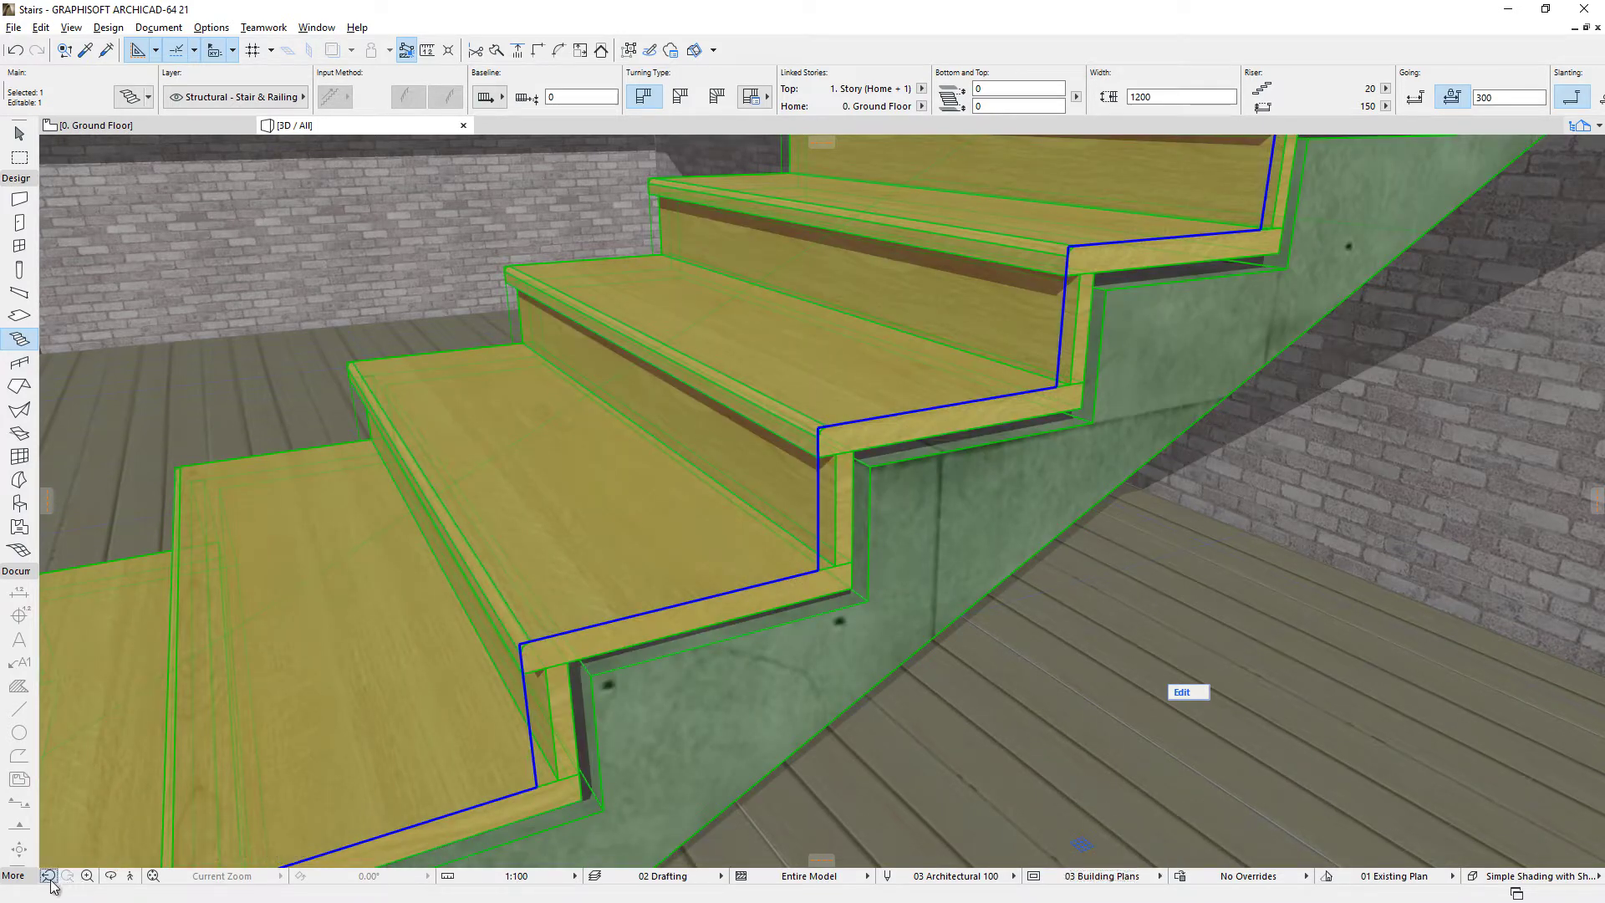
# On the Ground Floor plan, review Reflected Ceiling Plan Display, then set model view to 03 Building Plans.
pyautogui.press('F2')
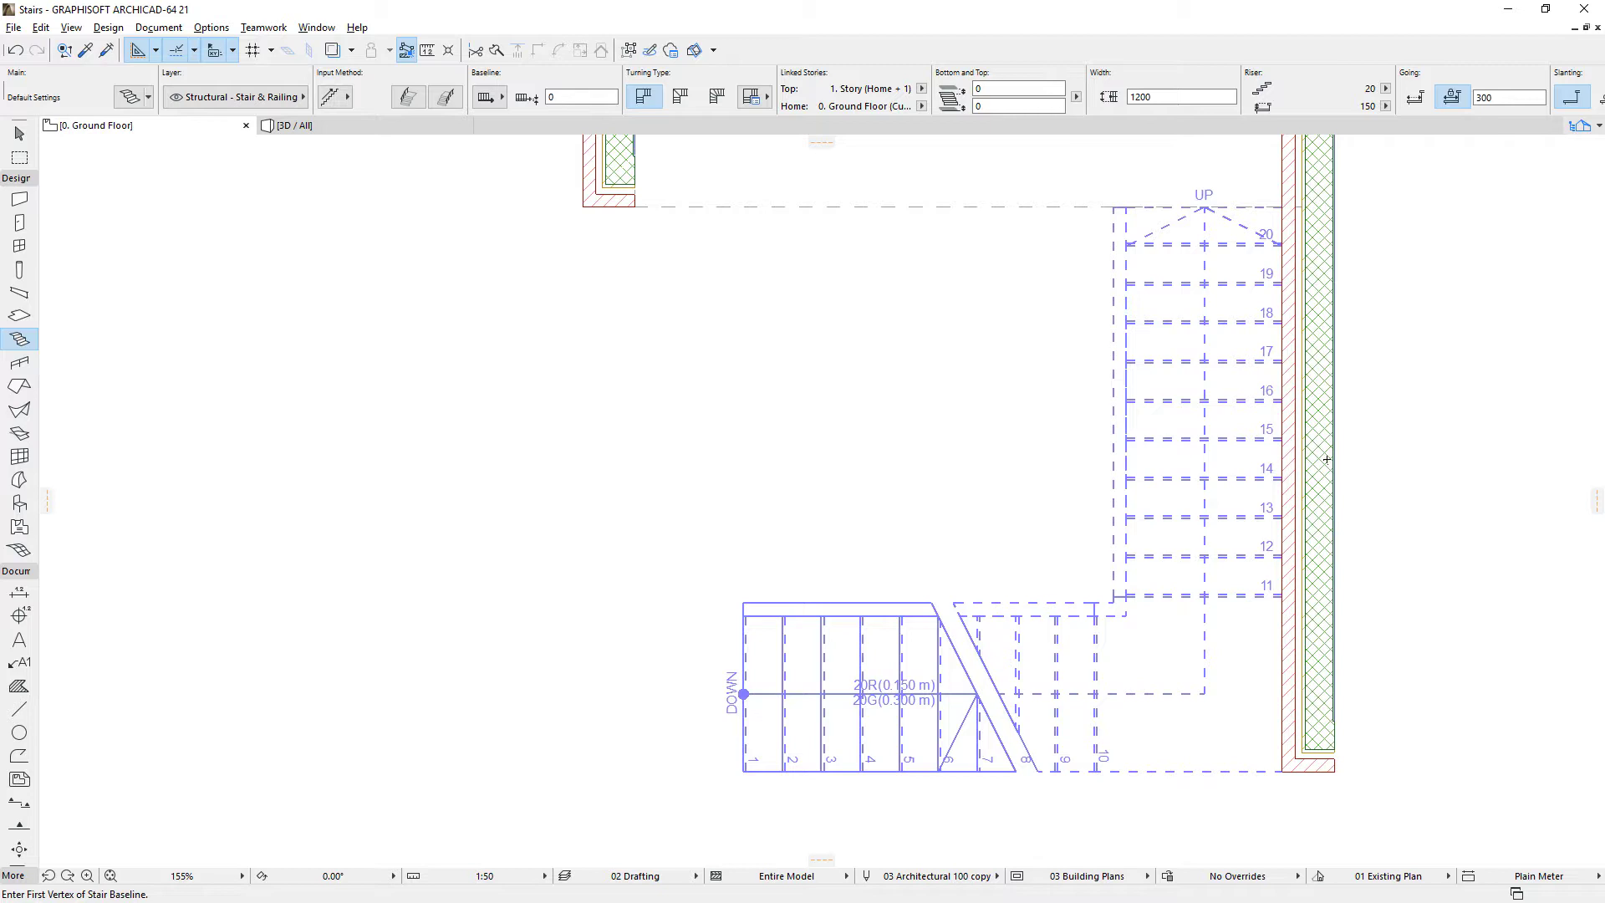
pyautogui.click(133, 95)
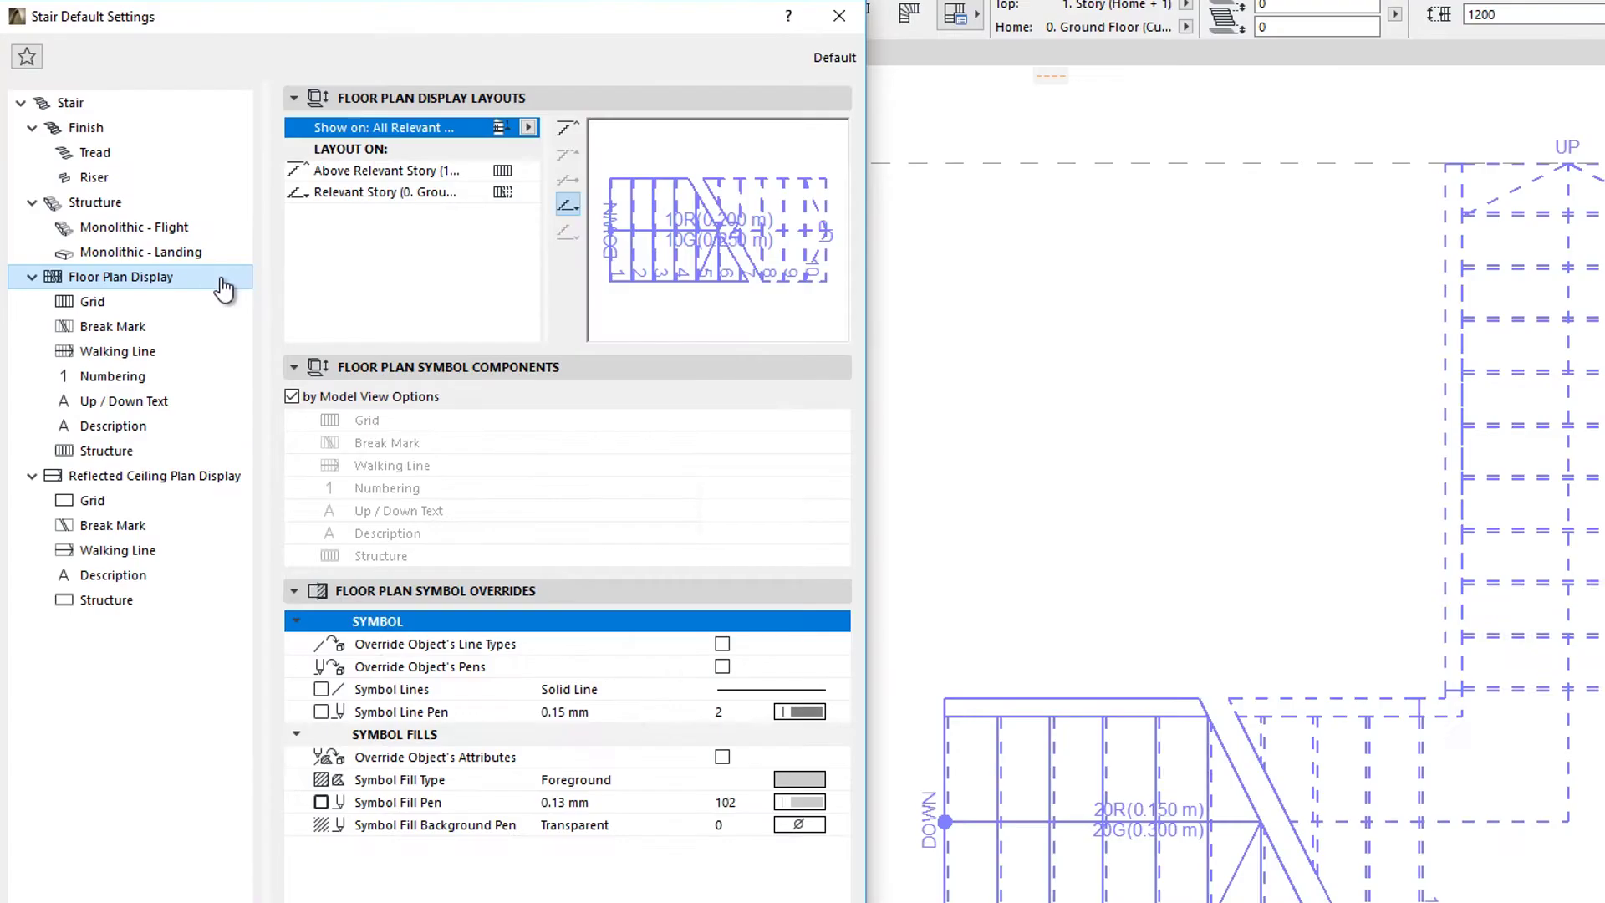
pyautogui.press('Down')
pyautogui.press('Down')
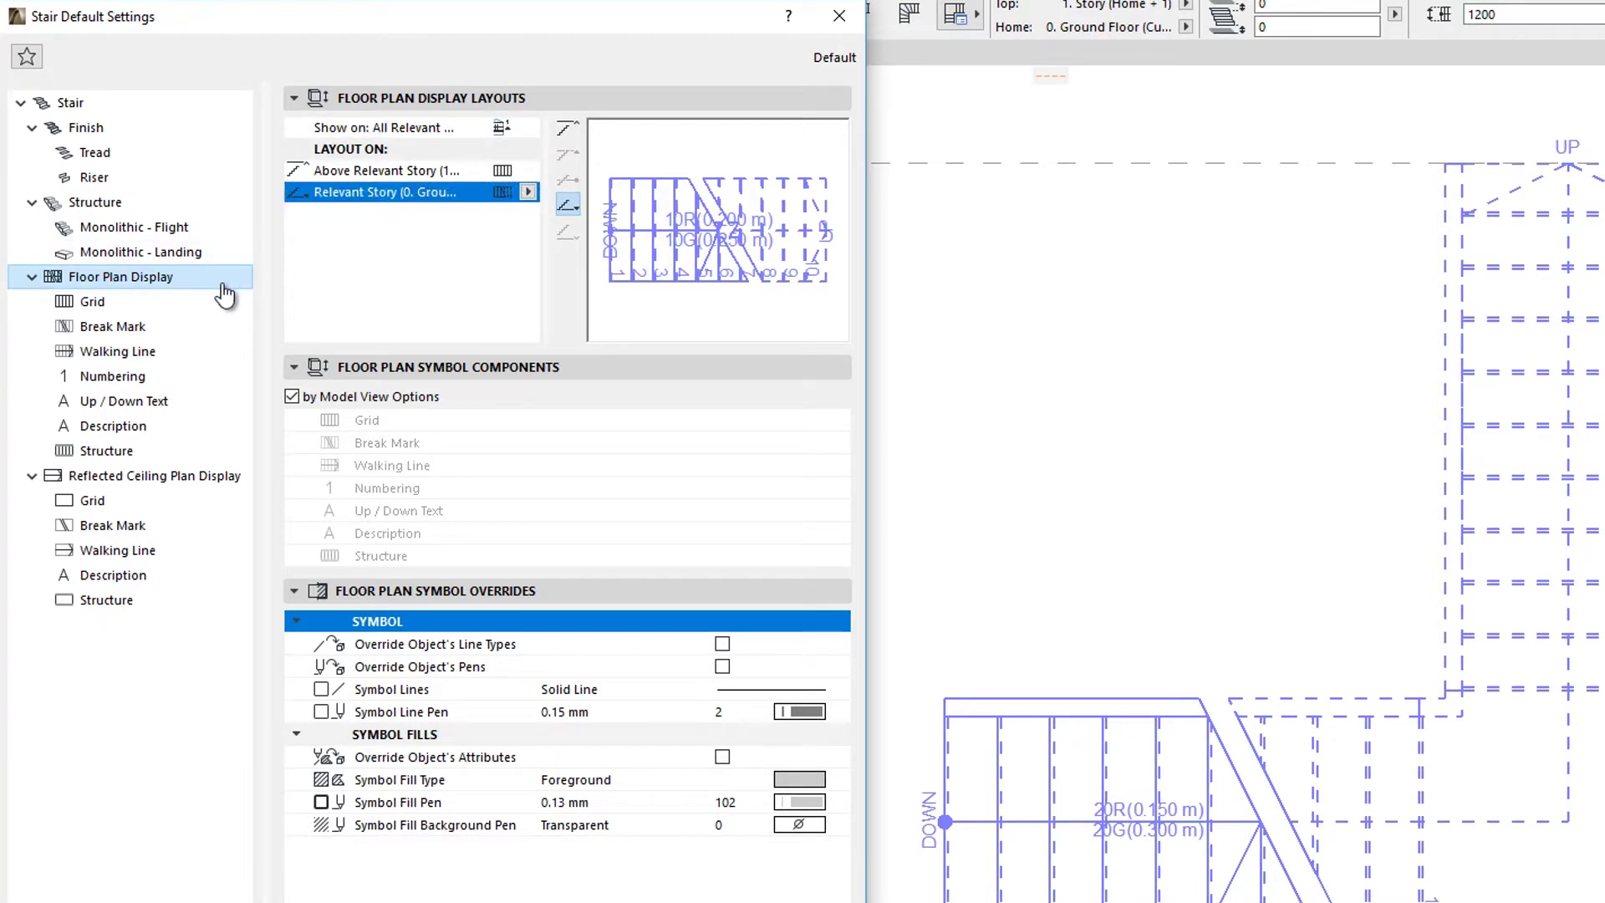
pyautogui.click(240, 481)
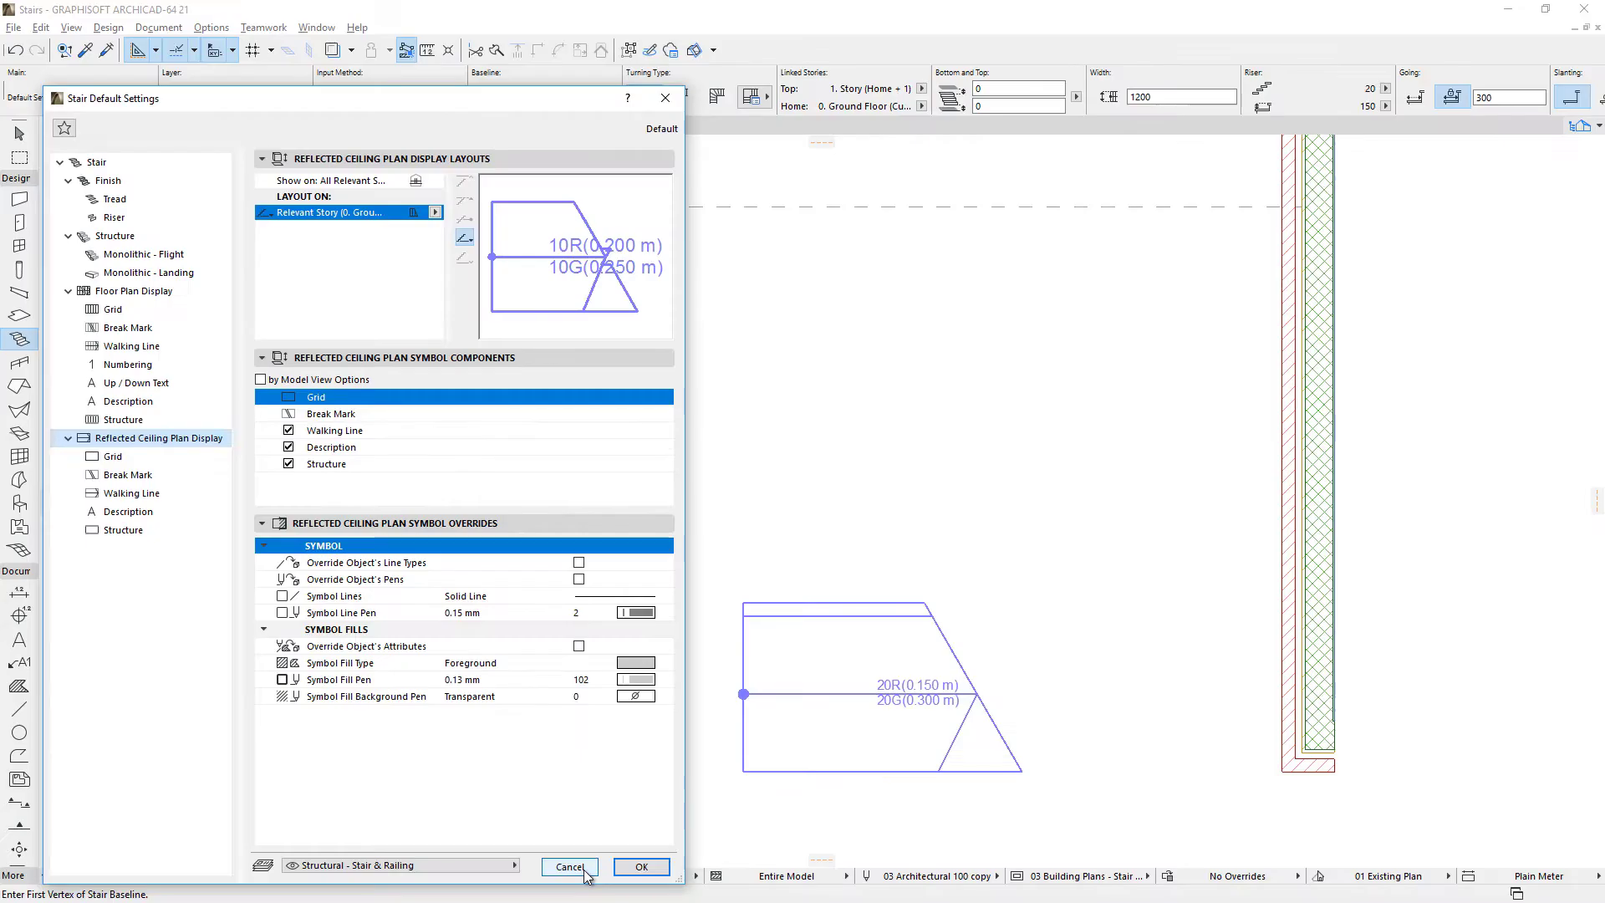
pyautogui.click(642, 868)
pyautogui.click(1078, 875)
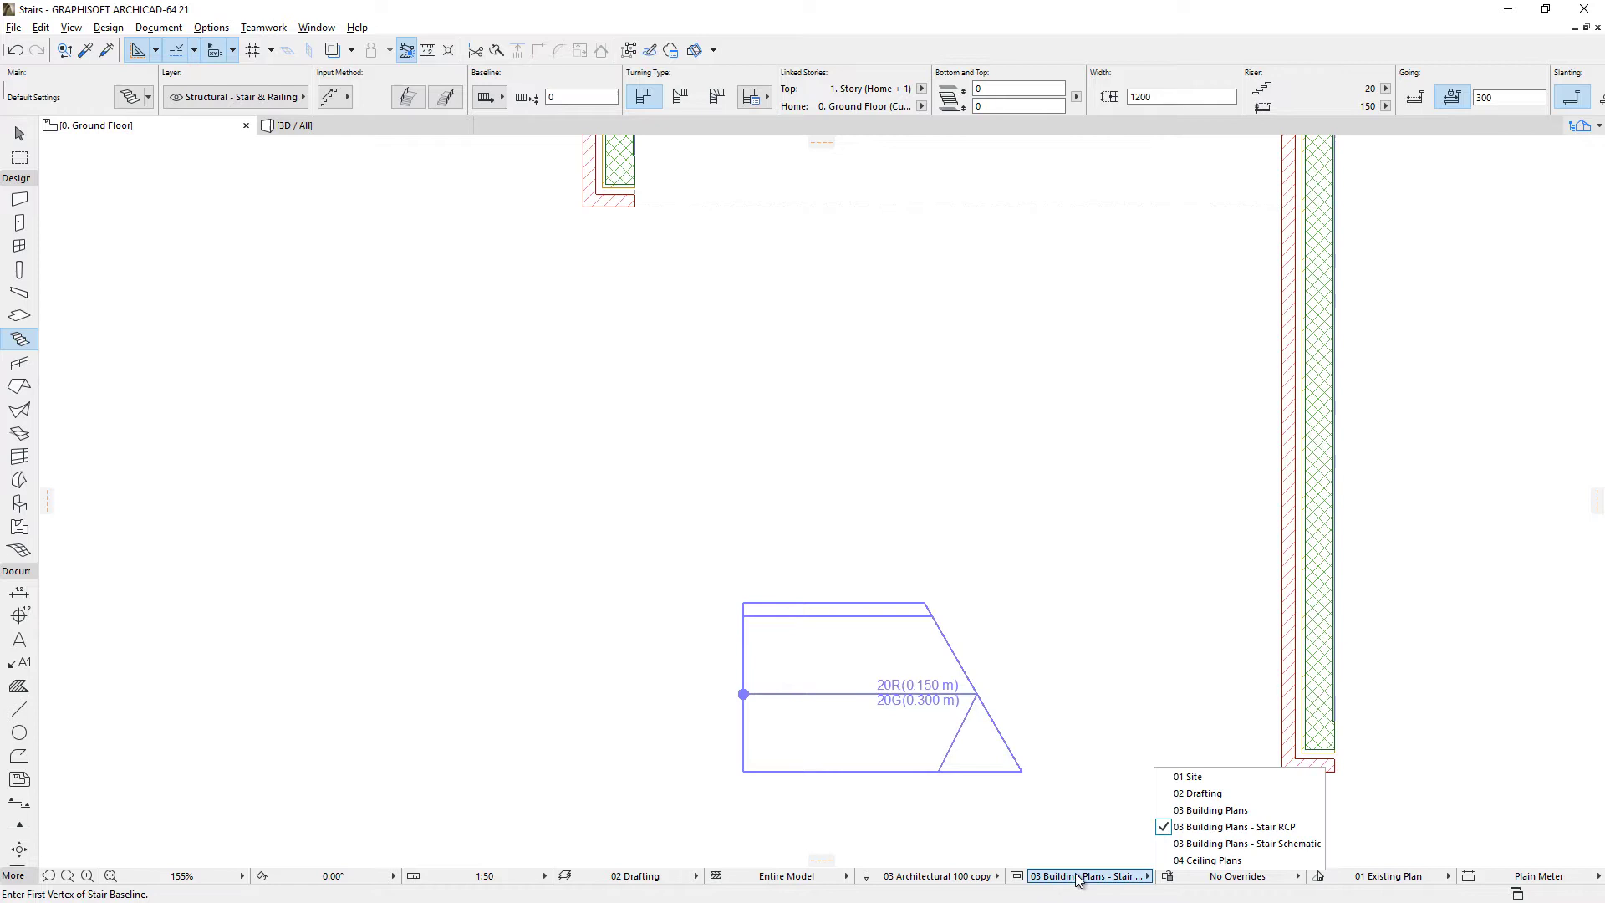
pyautogui.click(1240, 819)
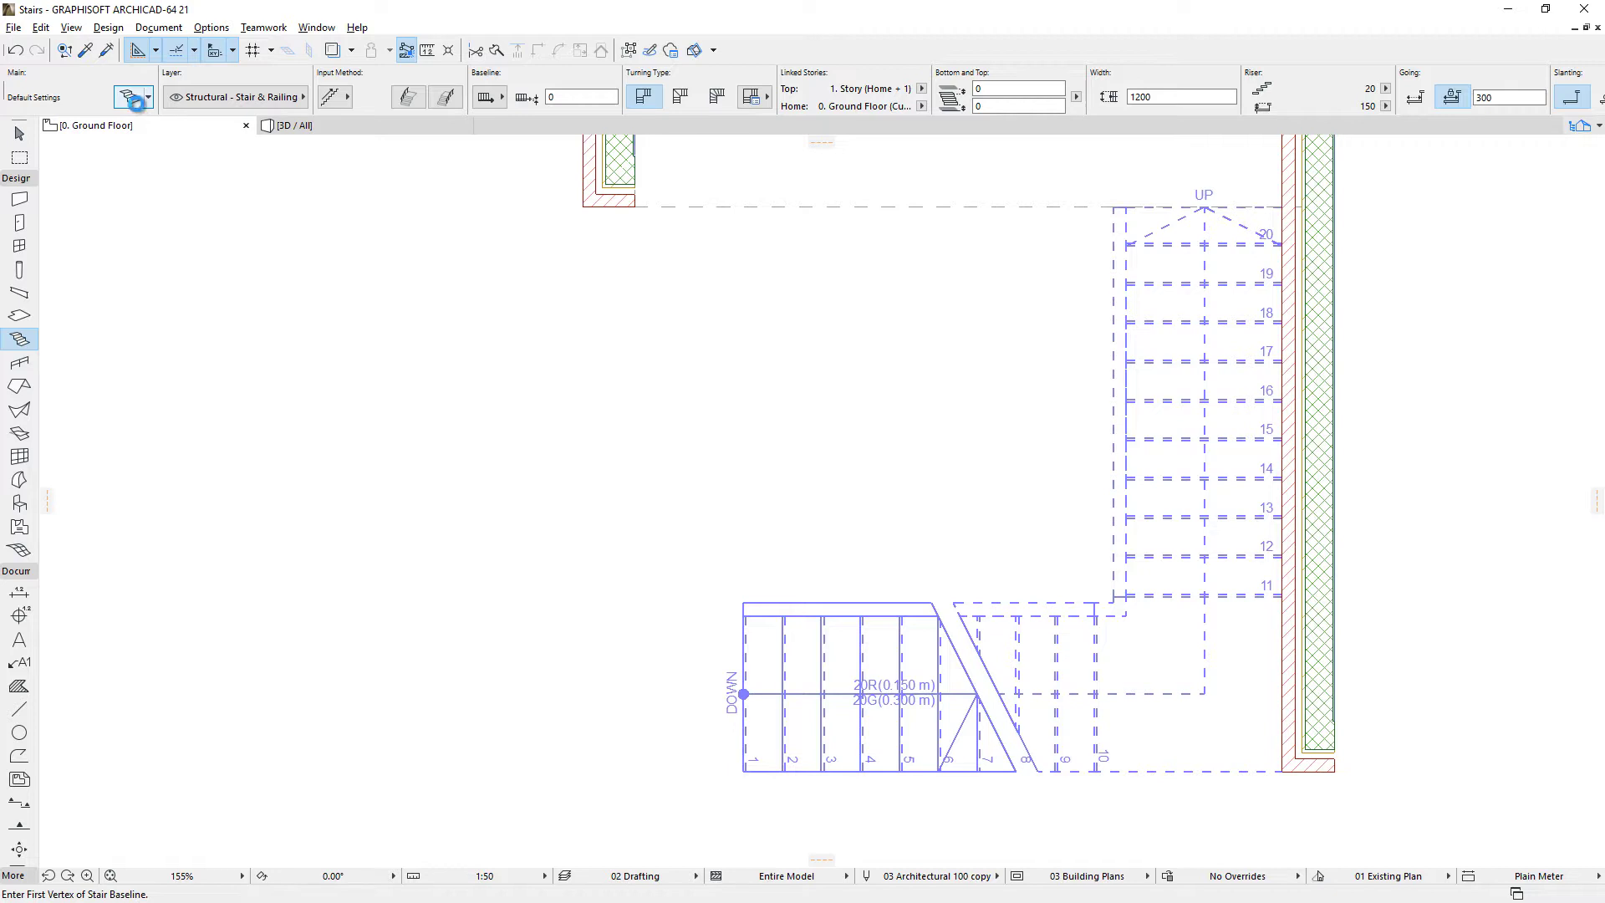
# Go through Floor Plan Display and the Relevant Story layout to the Stair Grid 21 settings.
pyautogui.click(134, 99)
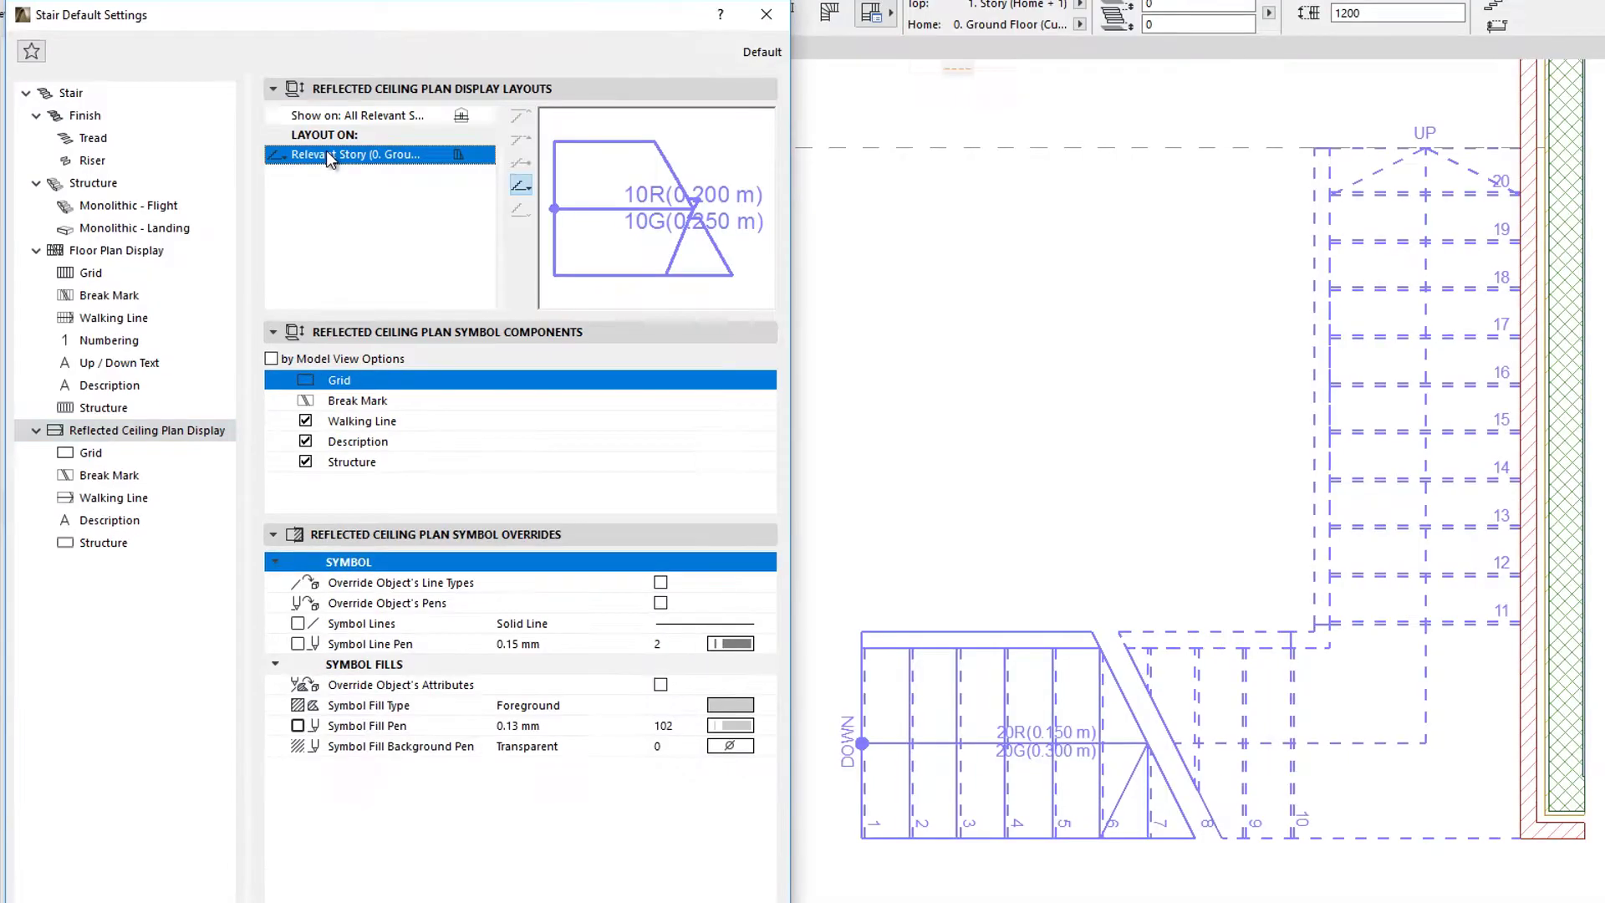
pyautogui.click(189, 250)
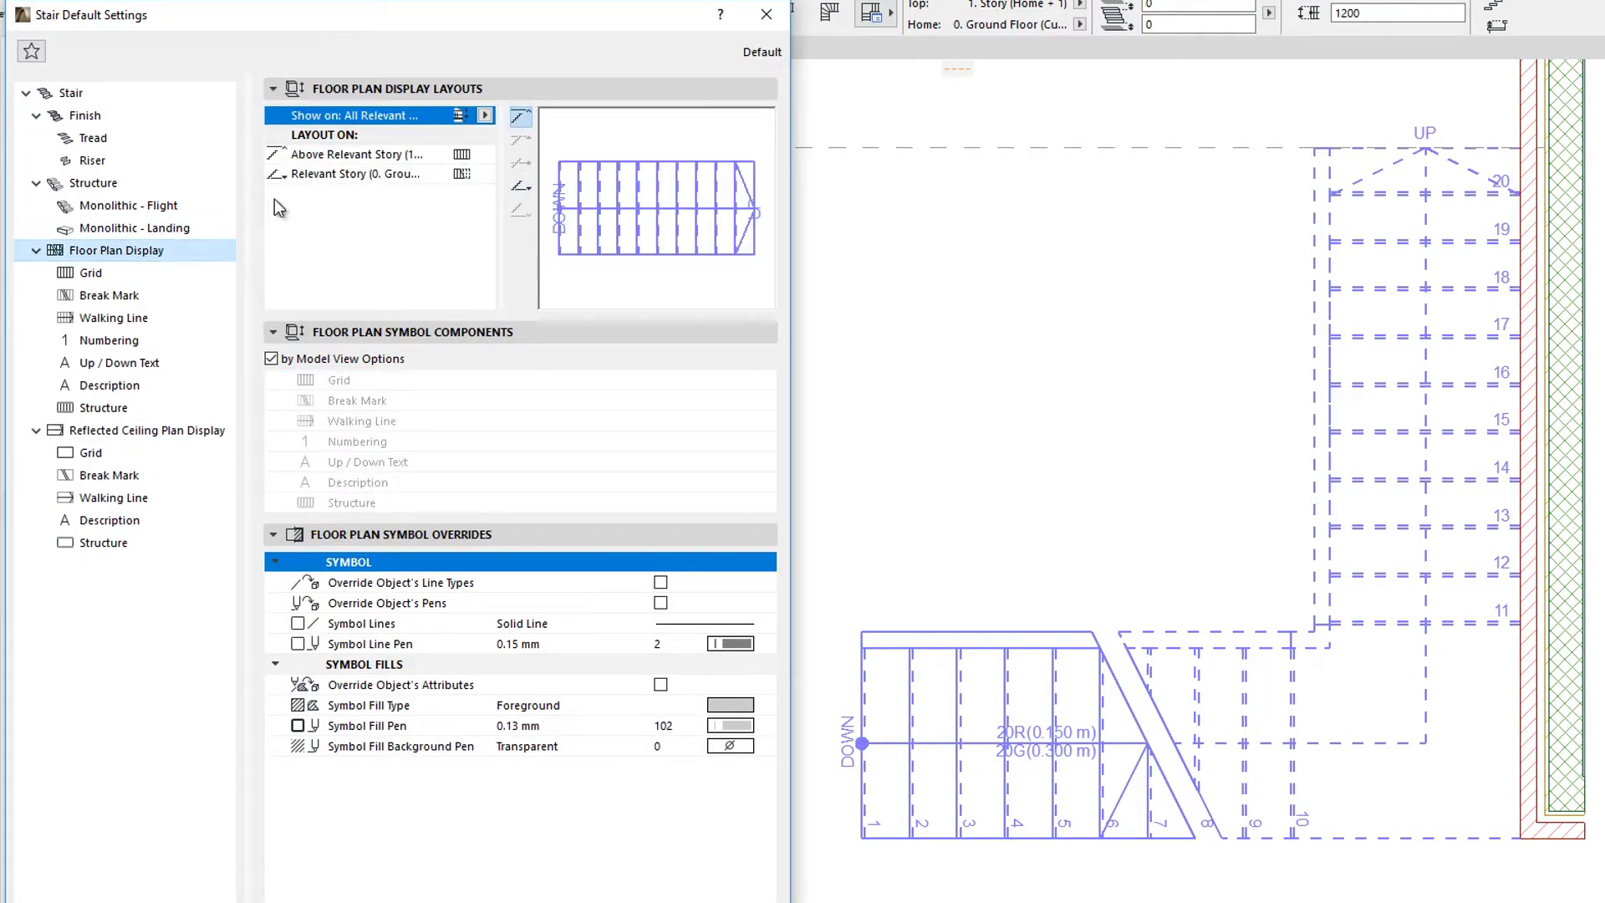
pyautogui.click(304, 175)
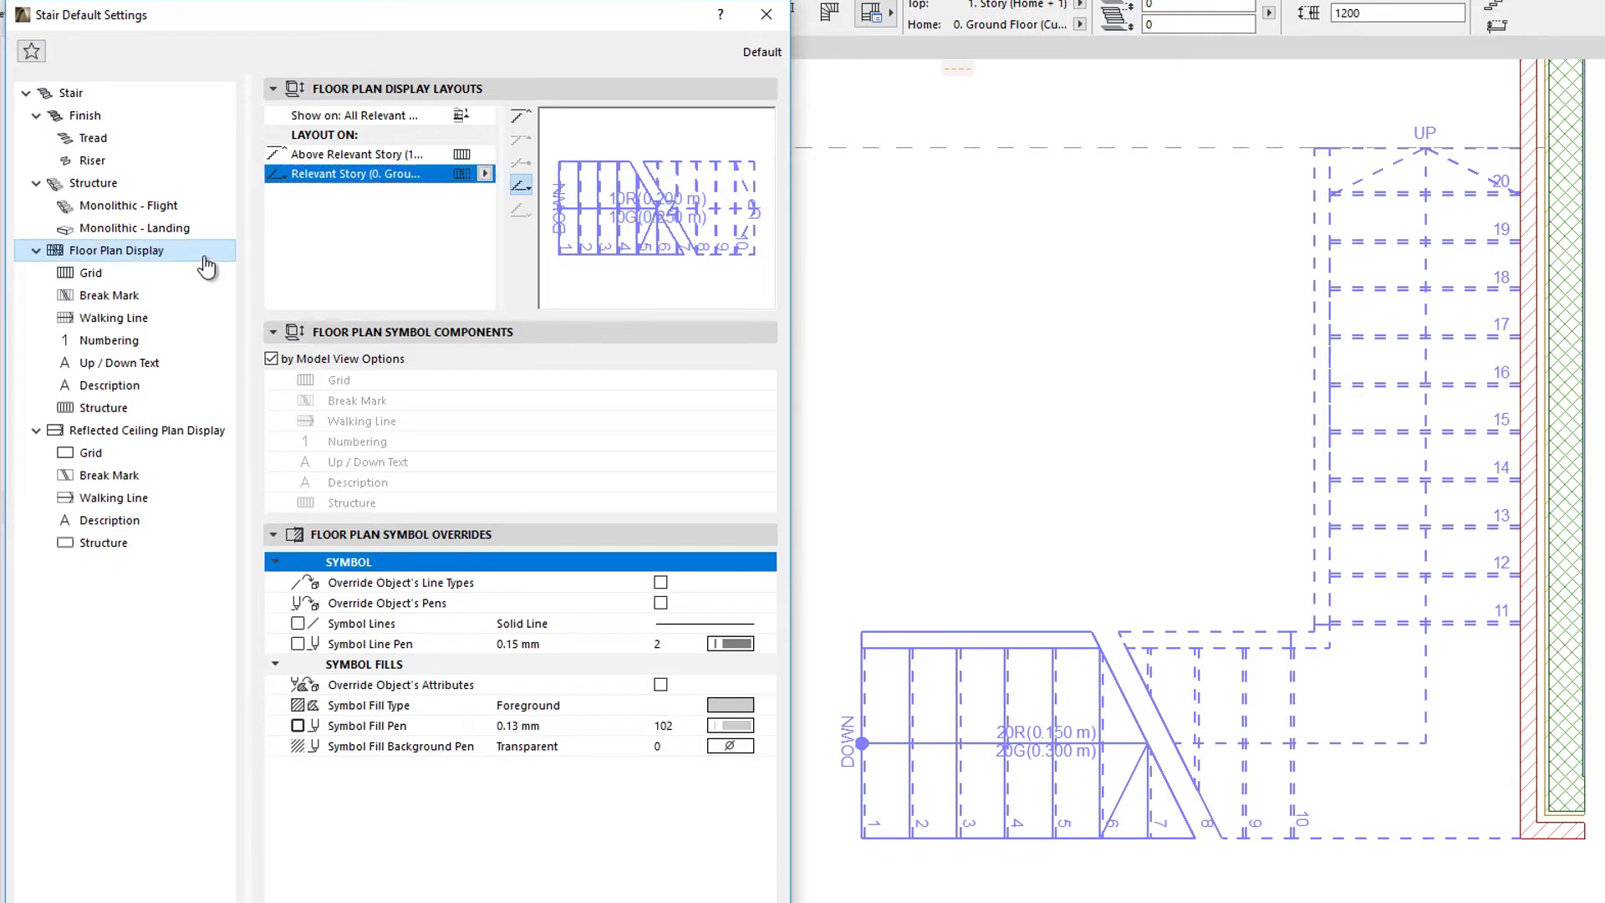
pyautogui.click(172, 283)
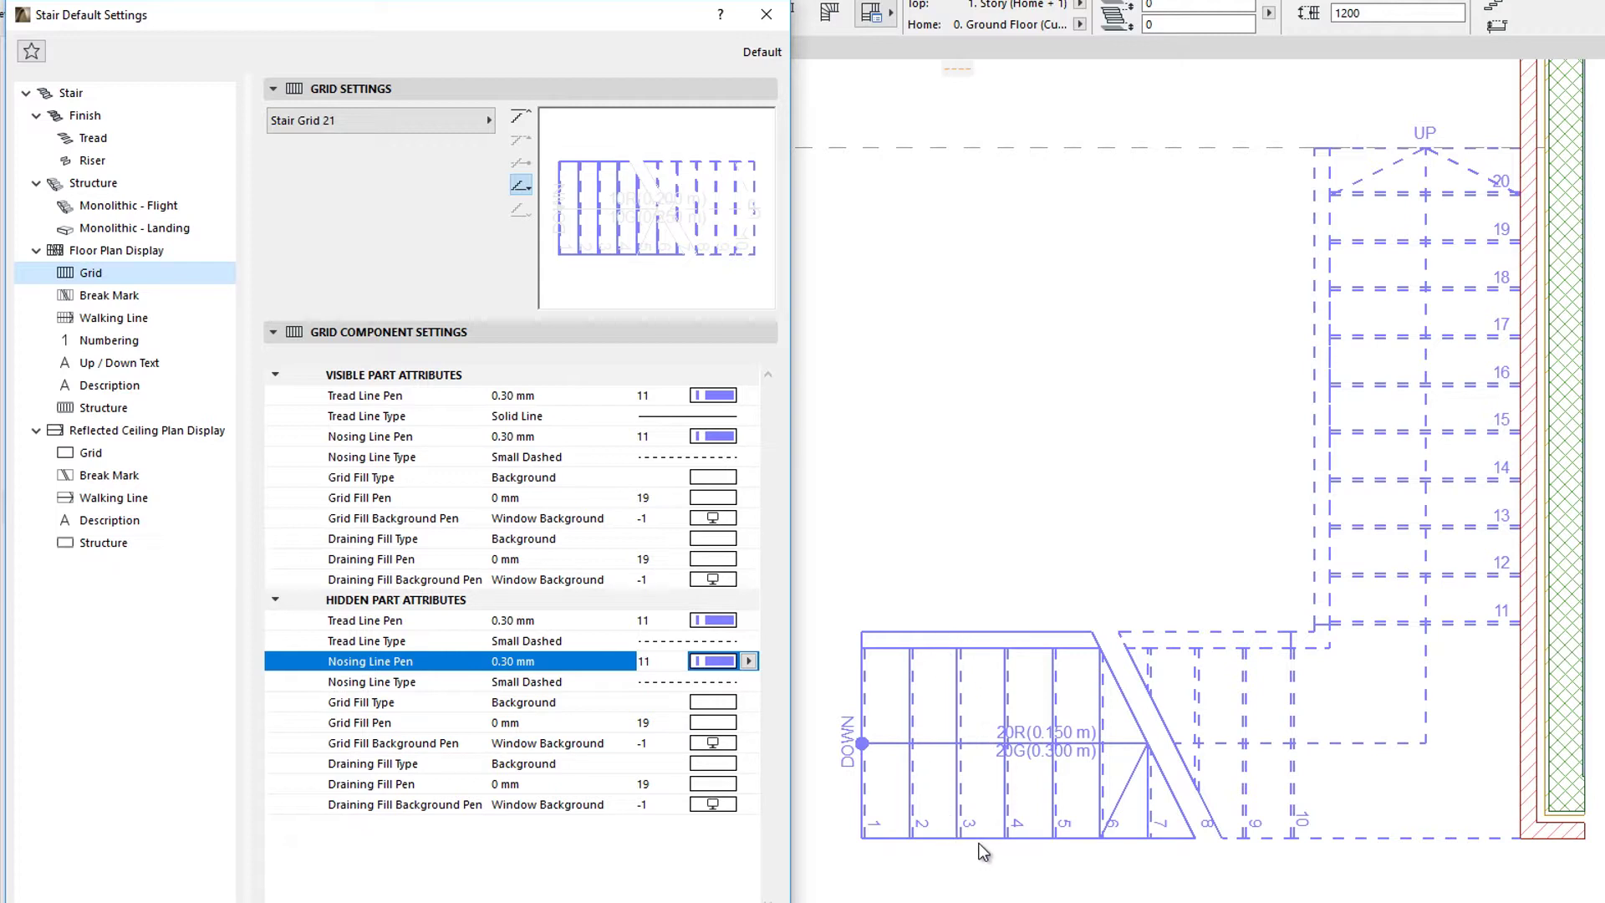
# Step through Break Mark and Walking Line to the Numbering 21 settings in 1.50 mm Arial.
pyautogui.click(204, 301)
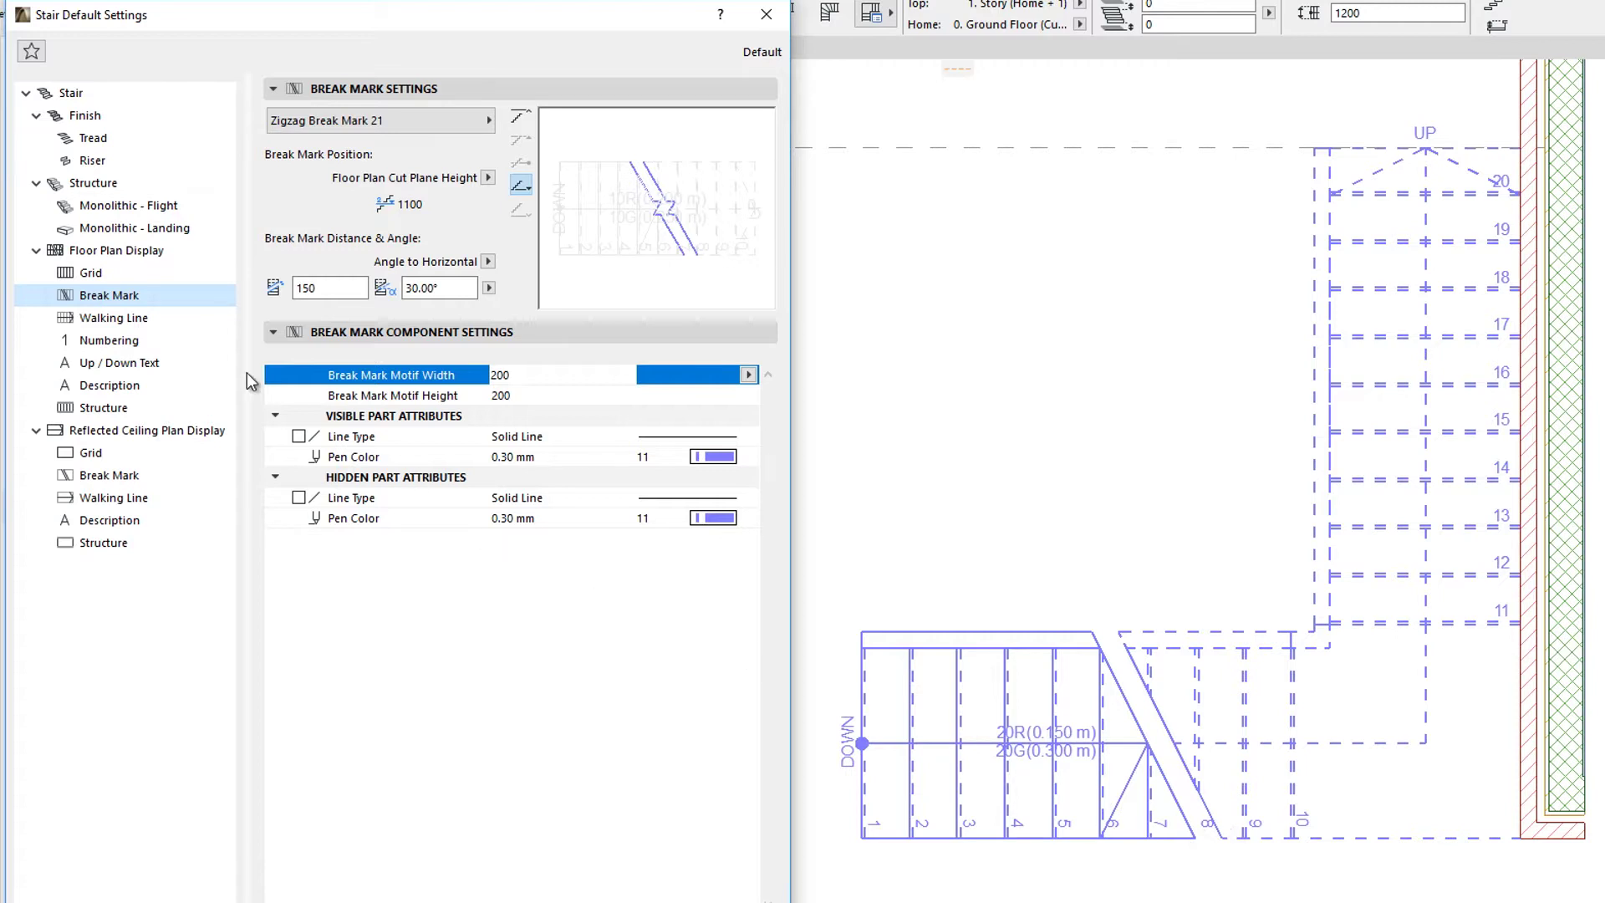
pyautogui.click(200, 321)
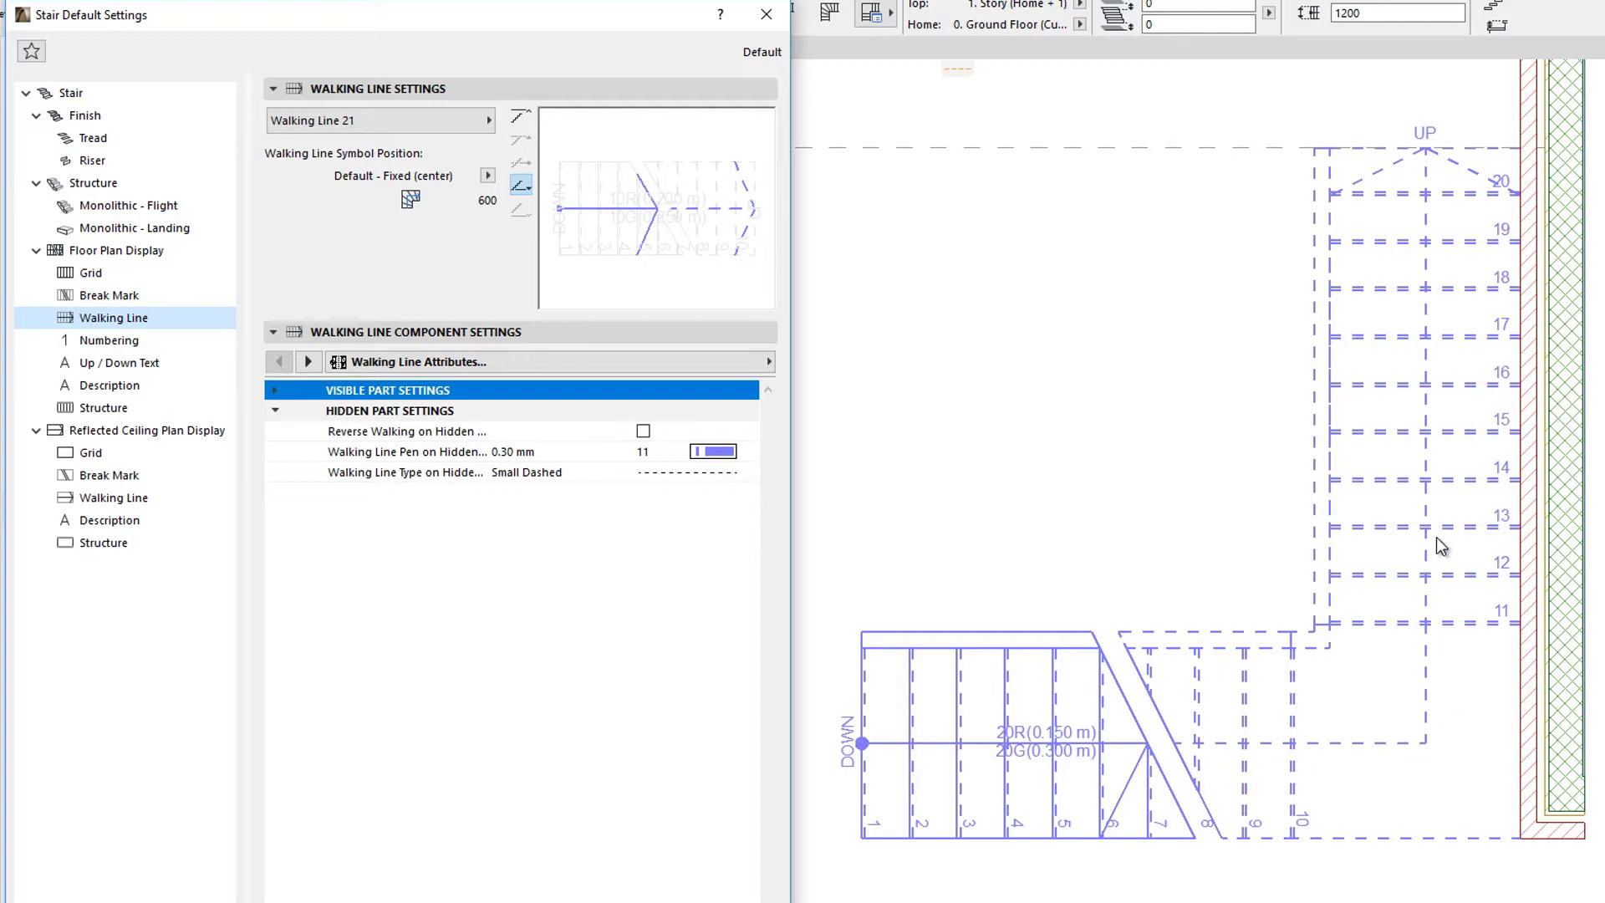
pyautogui.click(163, 341)
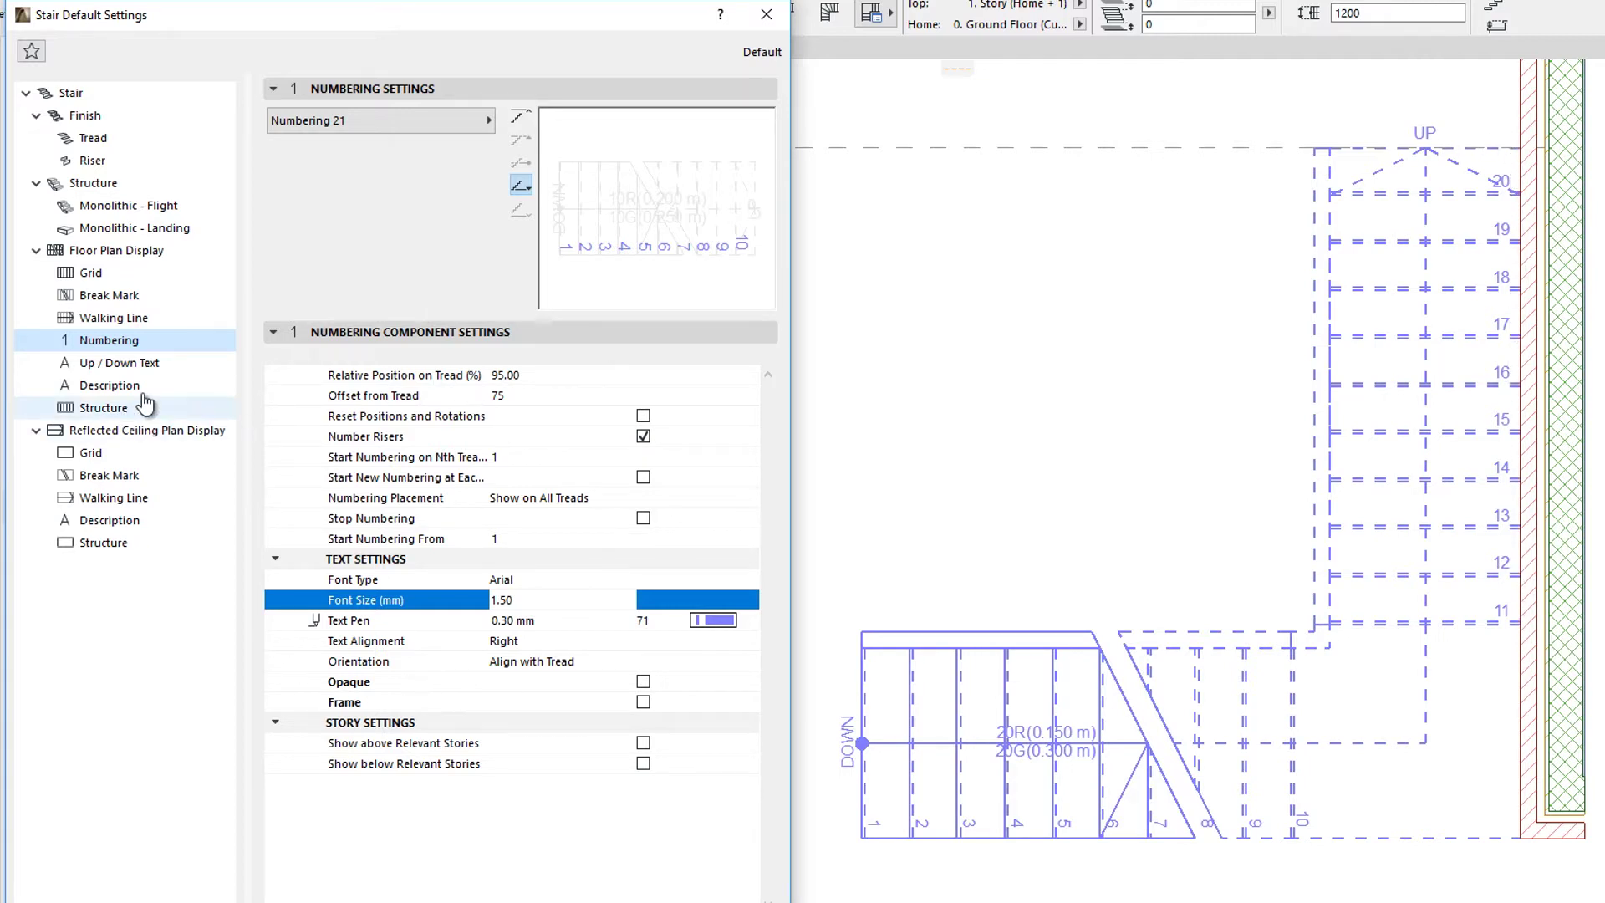
# Review the Up/Down Text and Description pages, ending on the 0.30 mm solid-line Structure symbol settings.
pyautogui.click(176, 362)
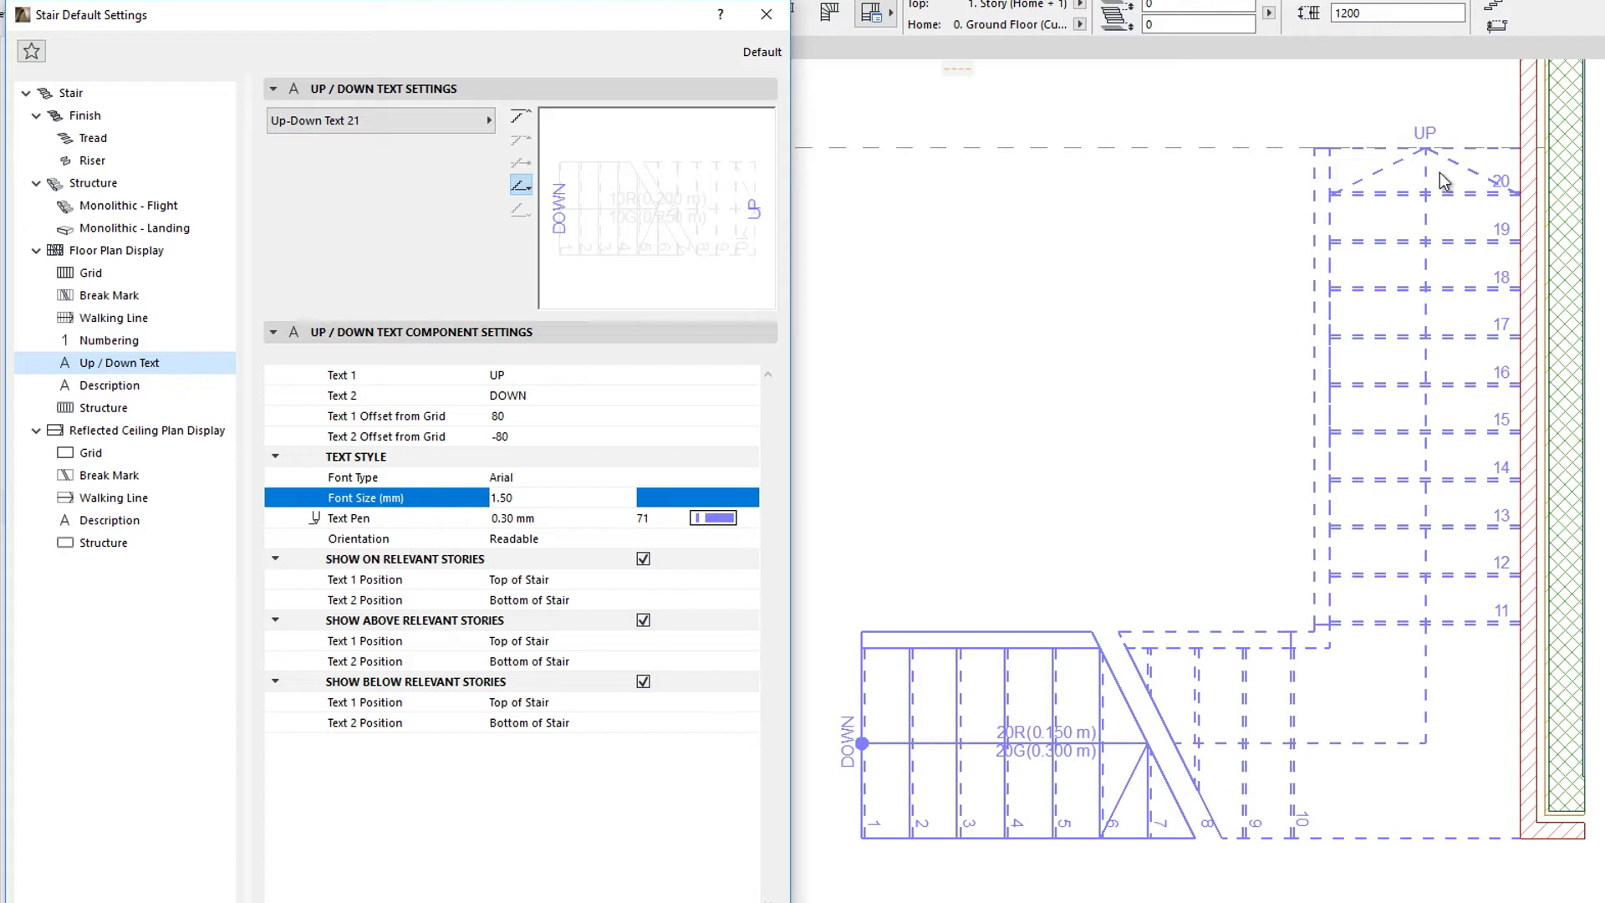
pyautogui.click(206, 389)
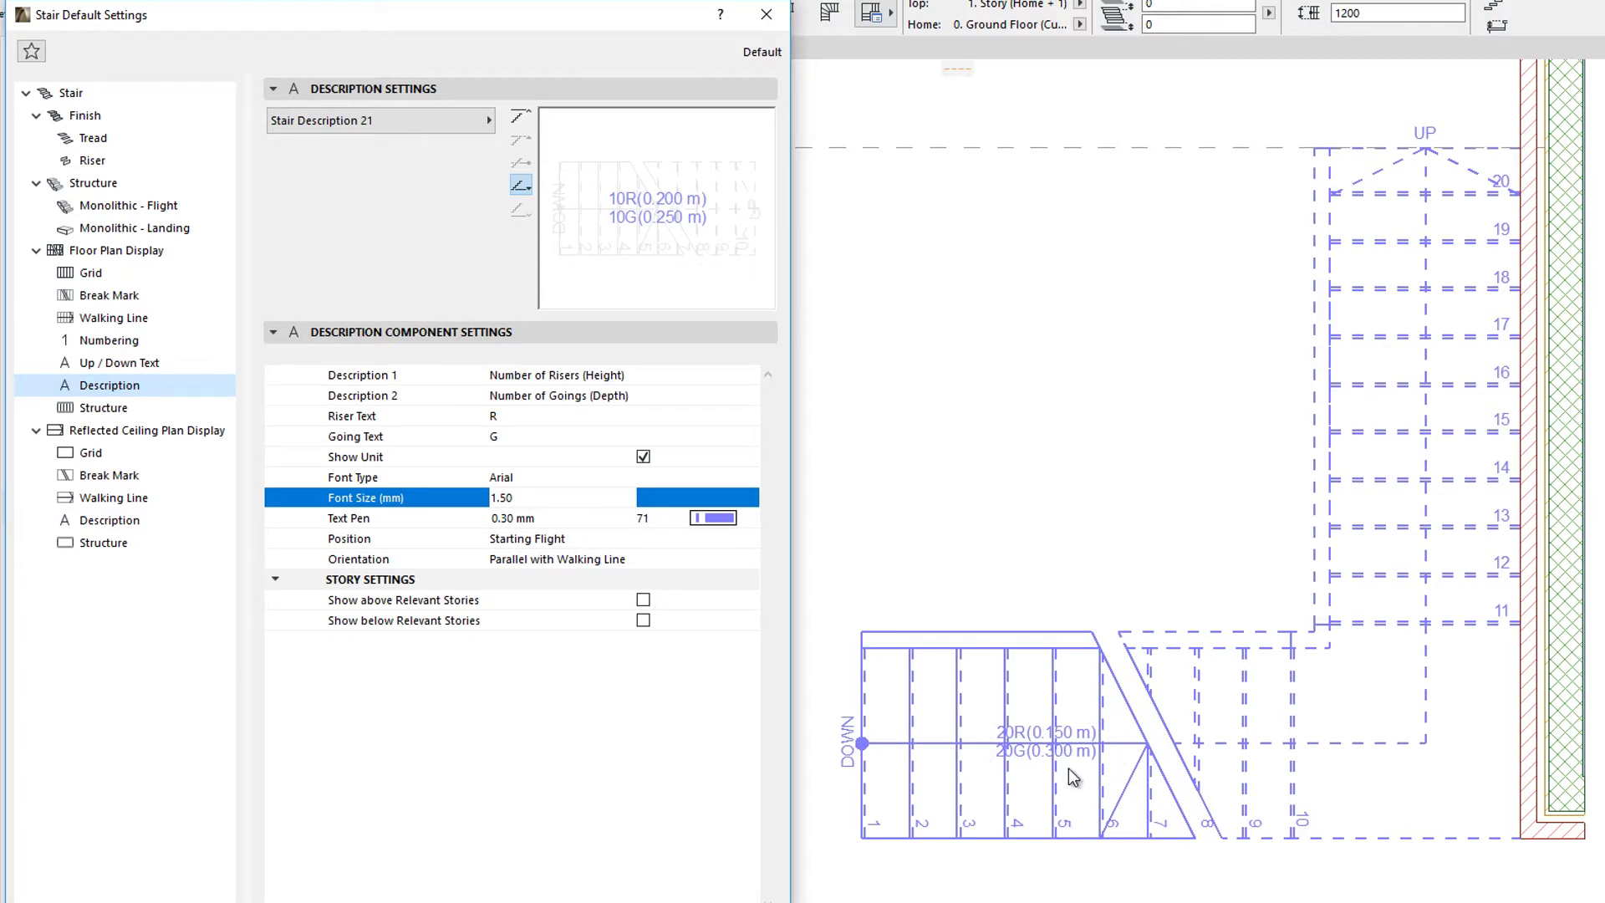
pyautogui.click(177, 410)
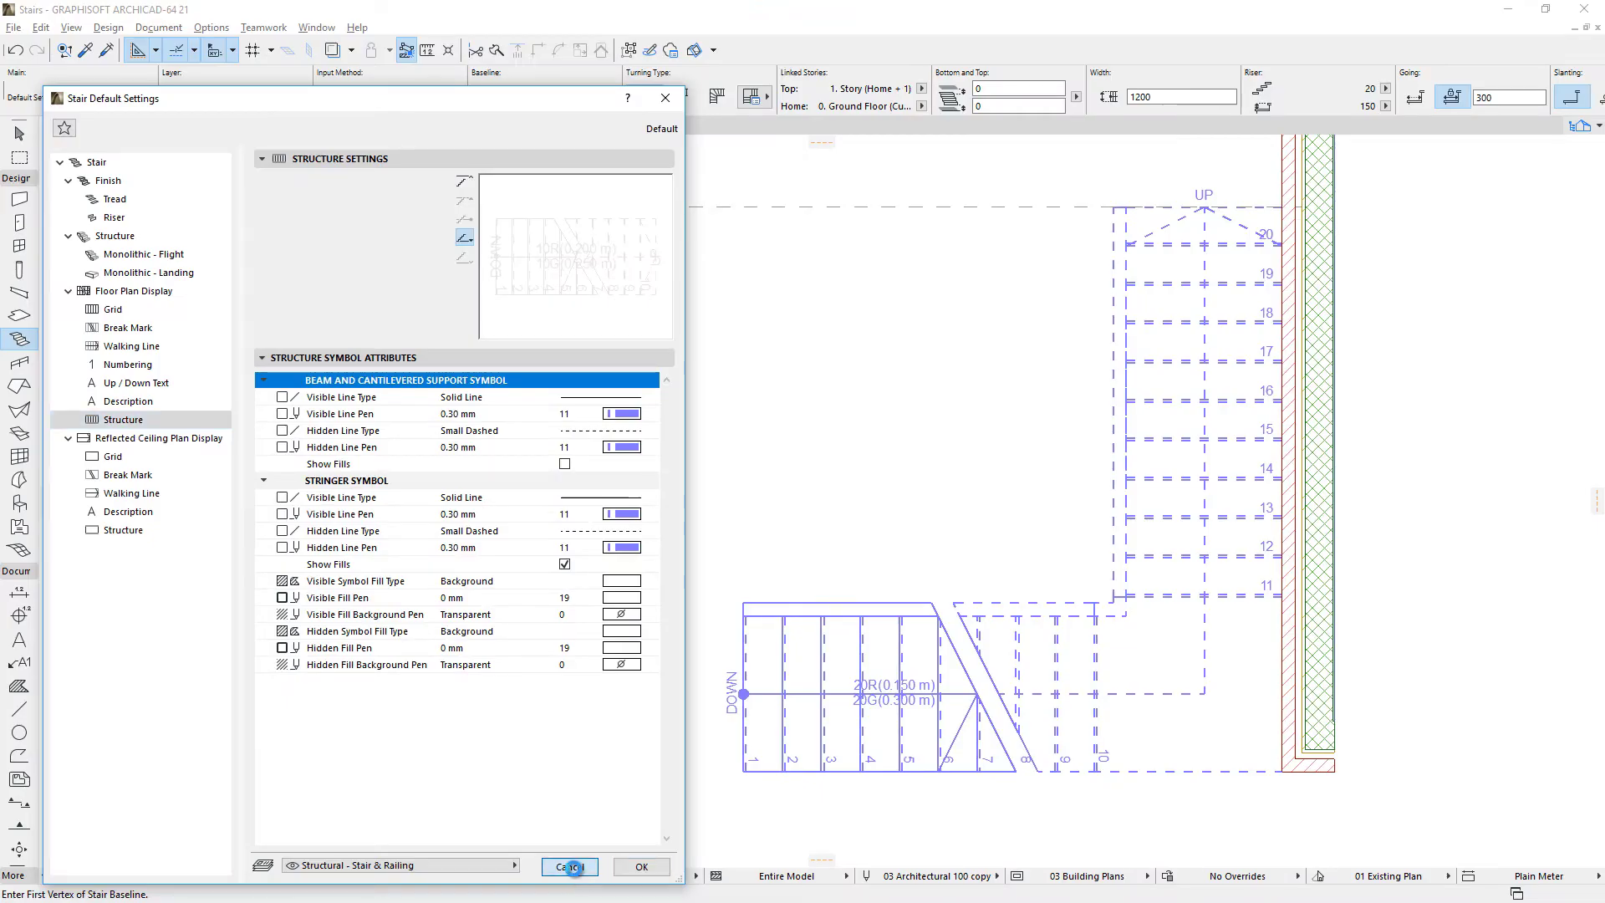
# Accept the Stair Default Settings and view the timber-tread stair among brick walls in 3D.
pyautogui.click(571, 869)
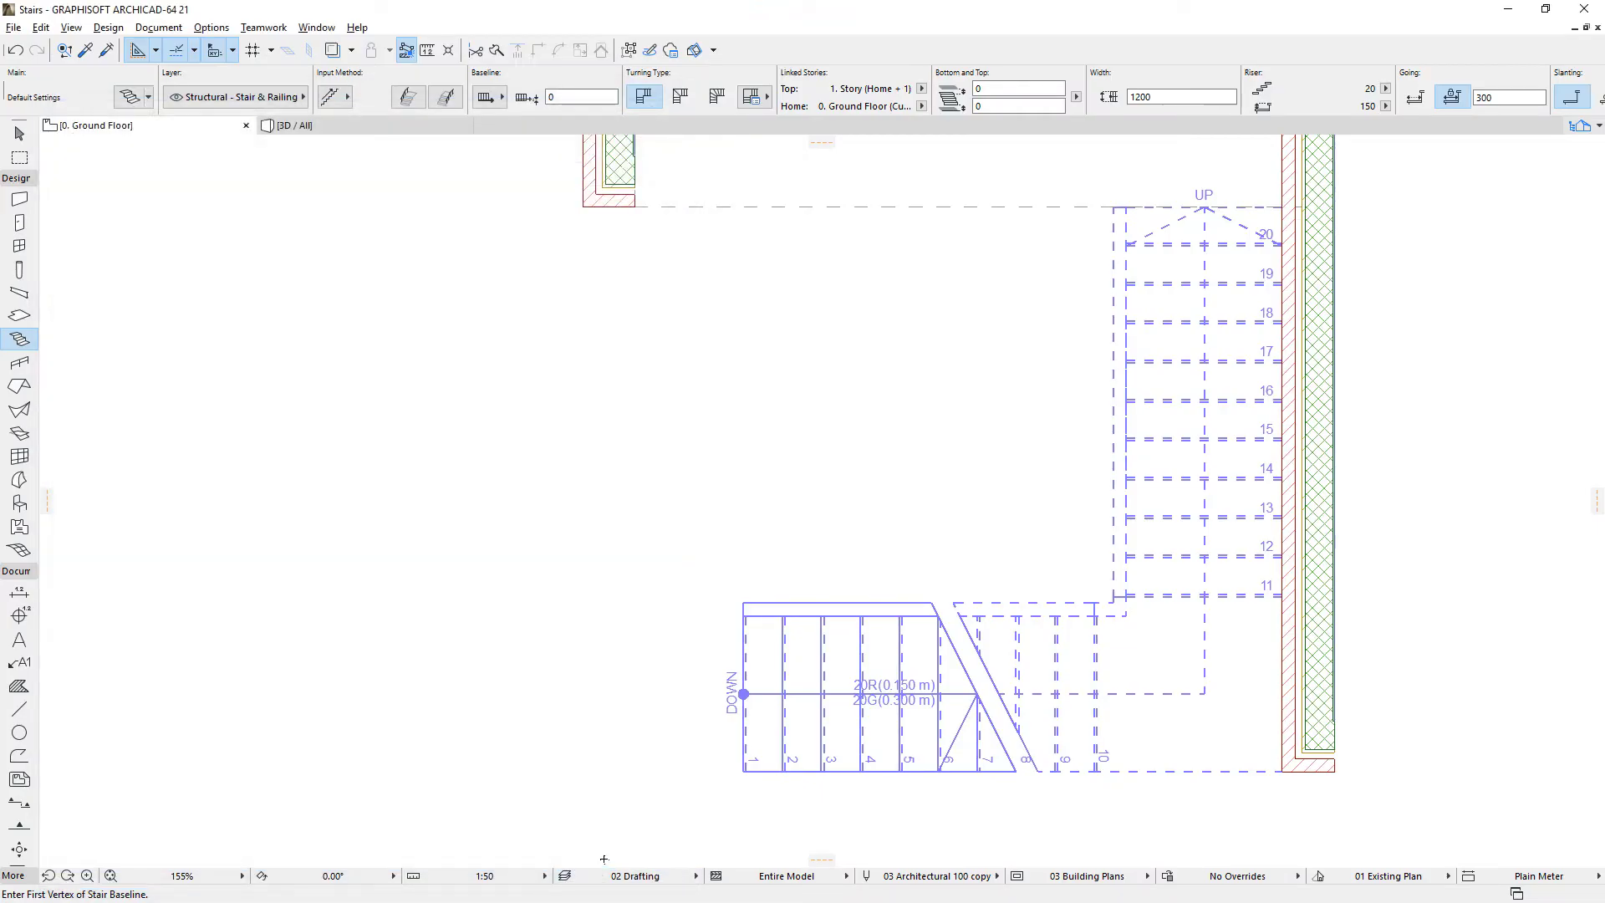
pyautogui.press('F3')
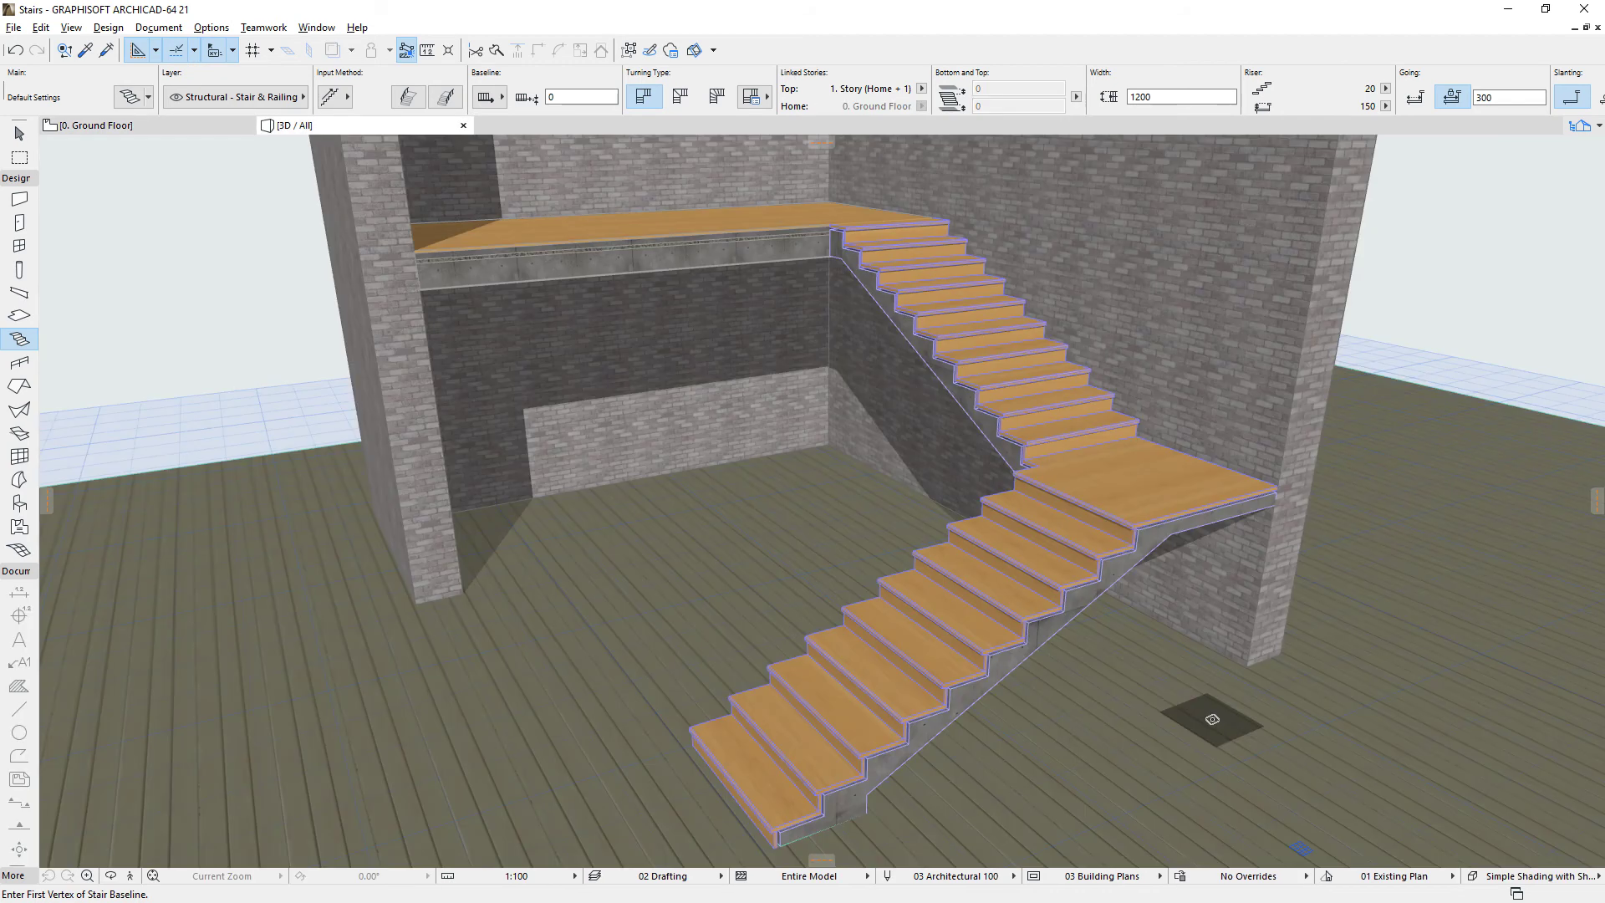